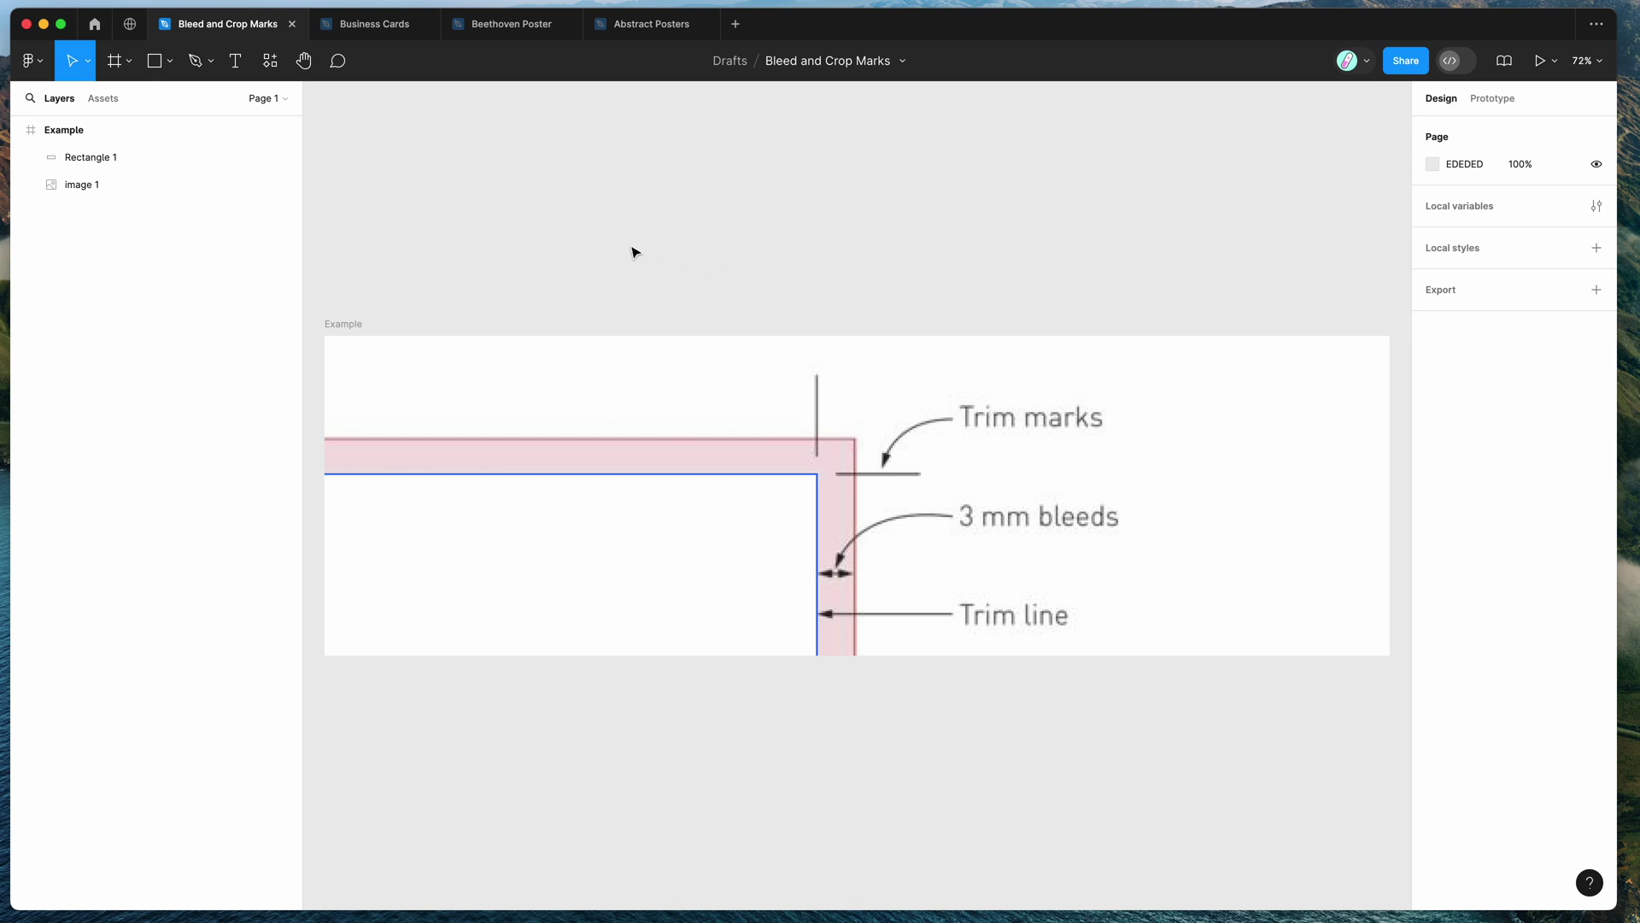
# - Inspect the Example frame and its Rectangle 1 shape, then switch to the Business Cards file
pyautogui.click(690, 390)
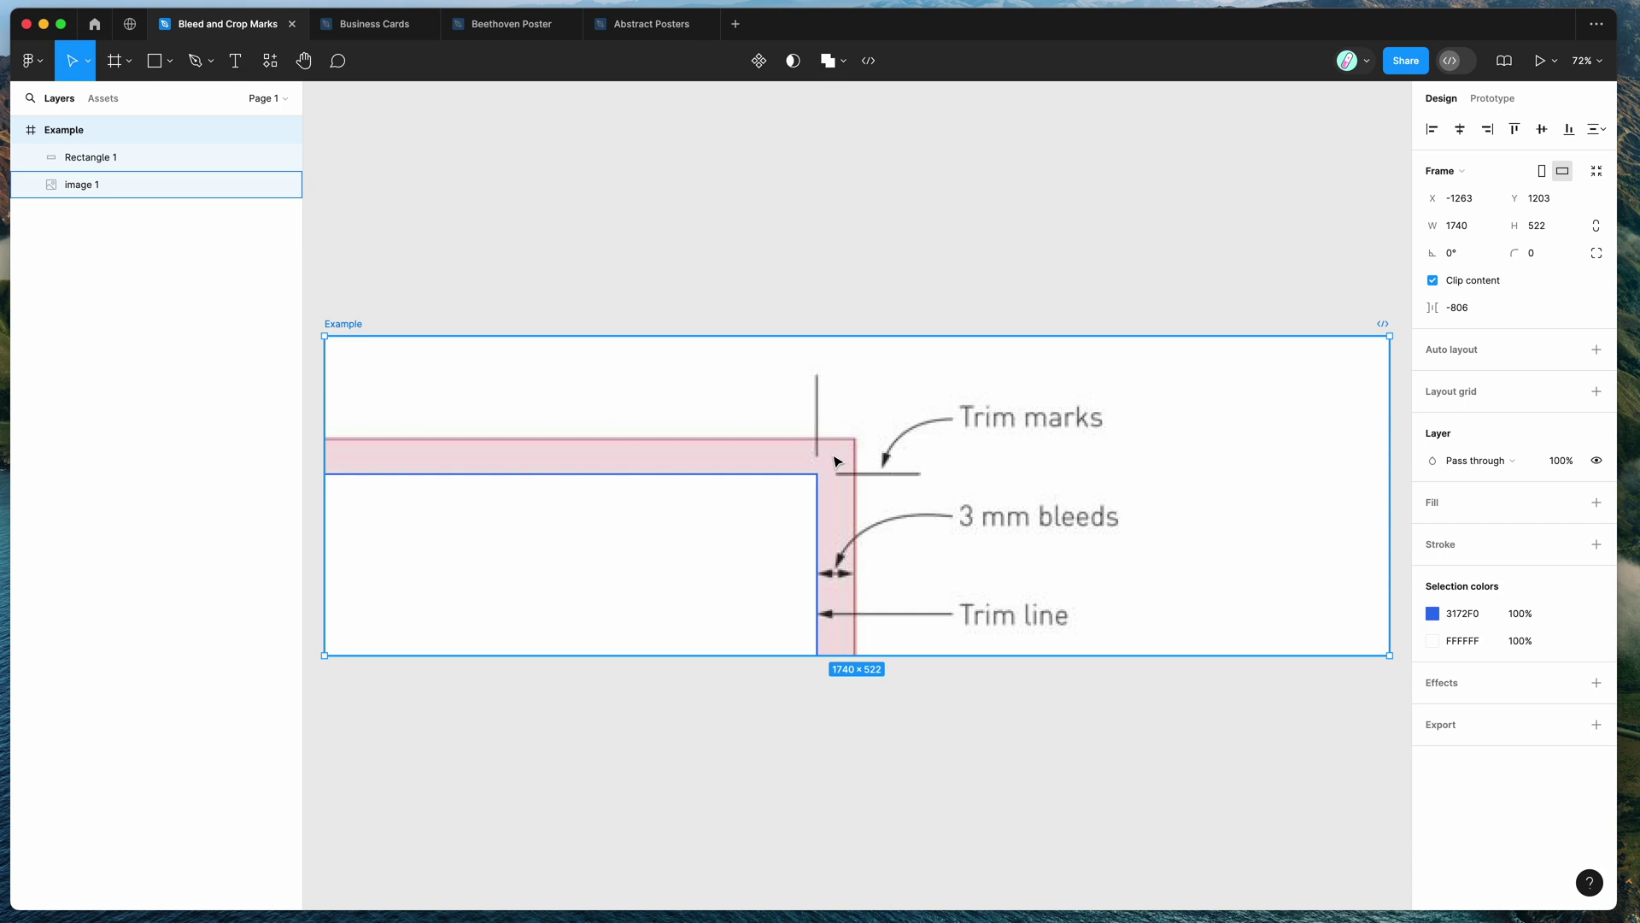
pyautogui.scroll(-1, 850, 265)
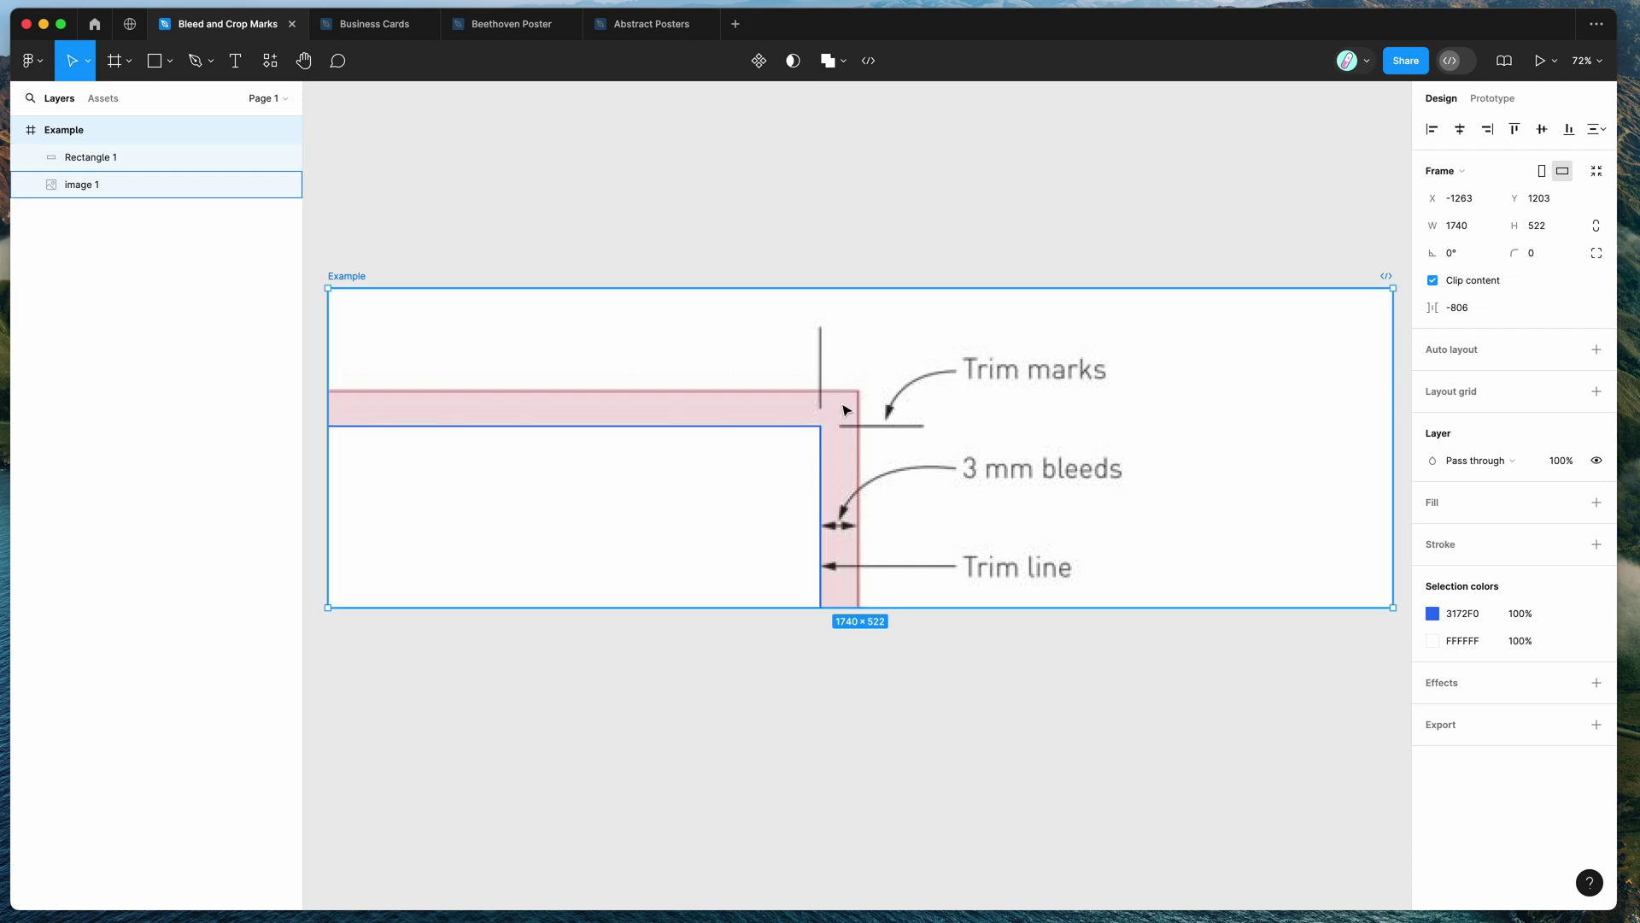
pyautogui.click(806, 444)
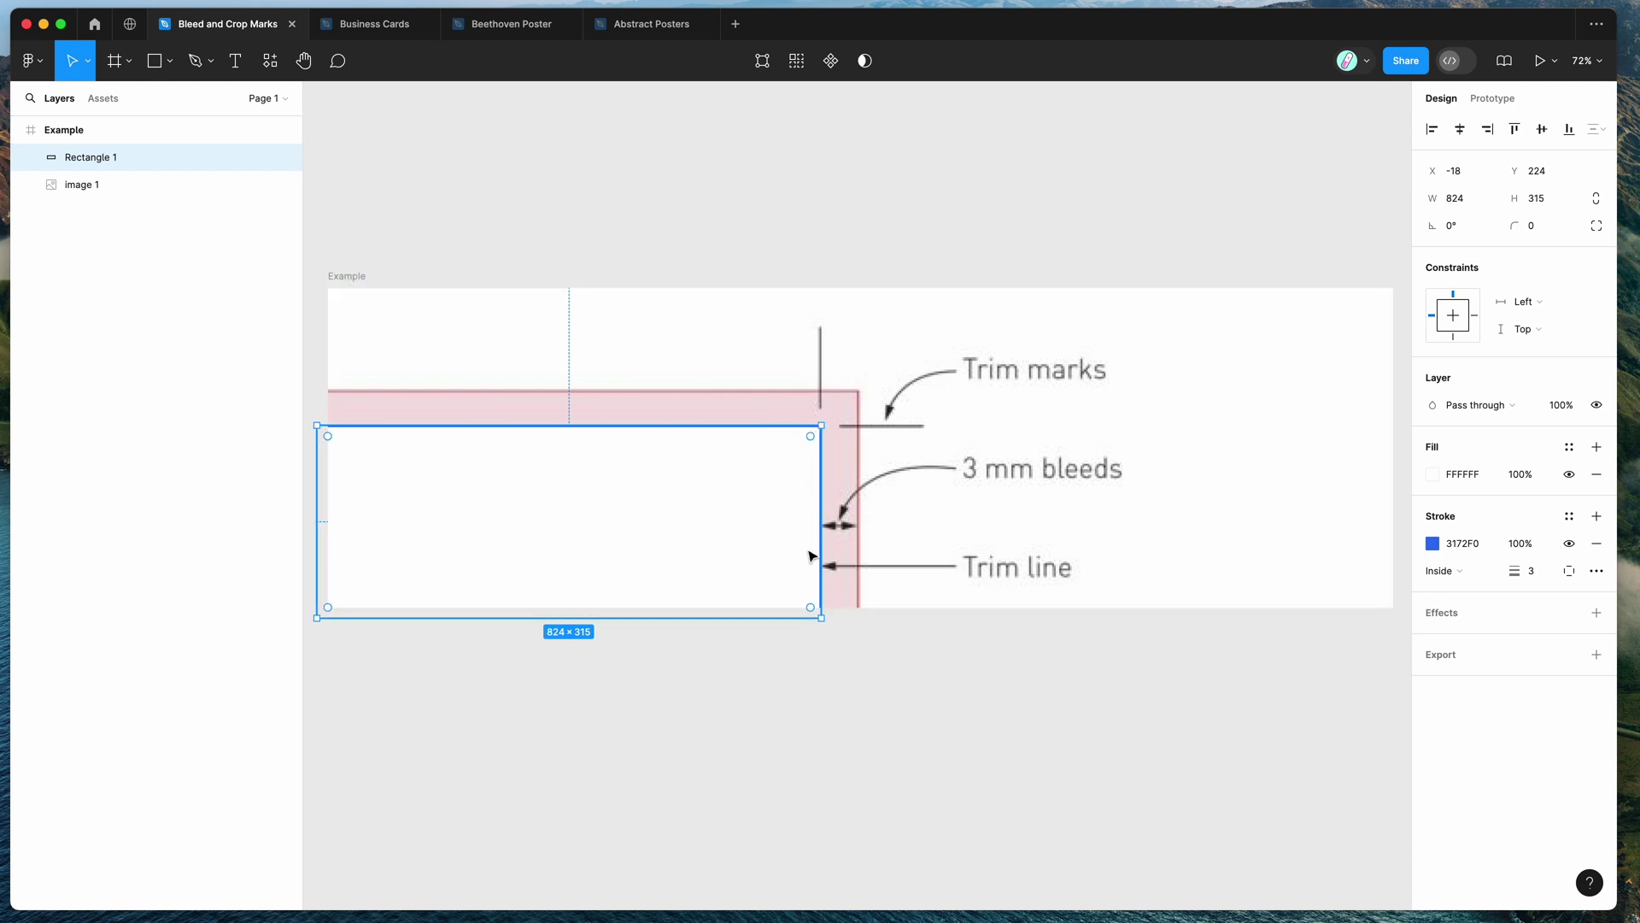
pyautogui.click(787, 234)
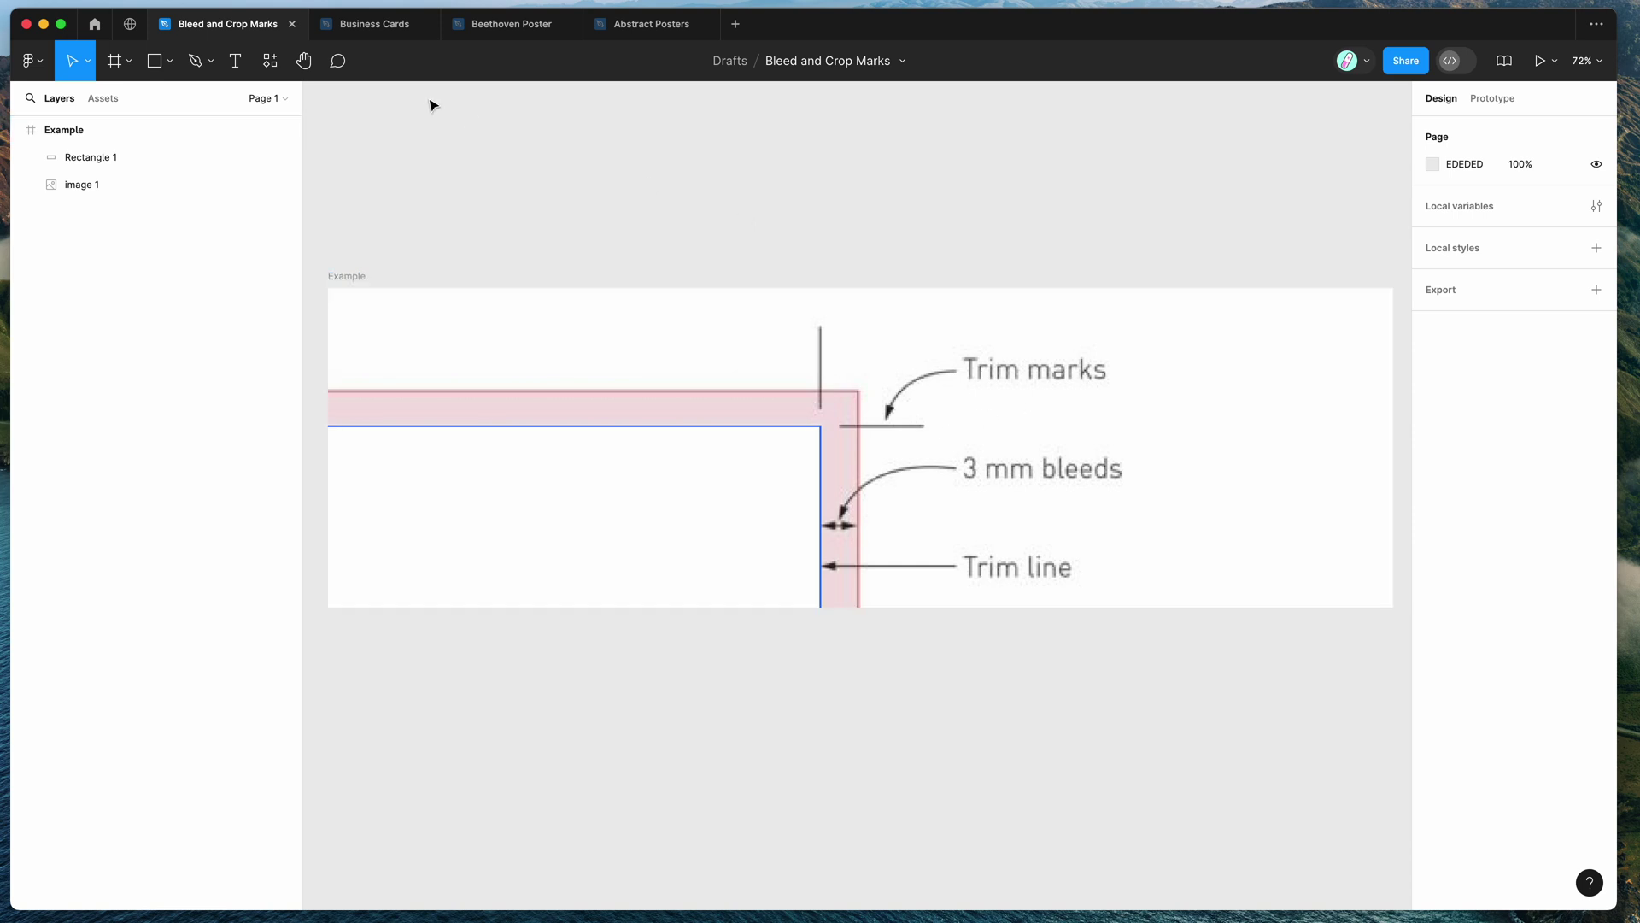
pyautogui.moveTo(364, 33)
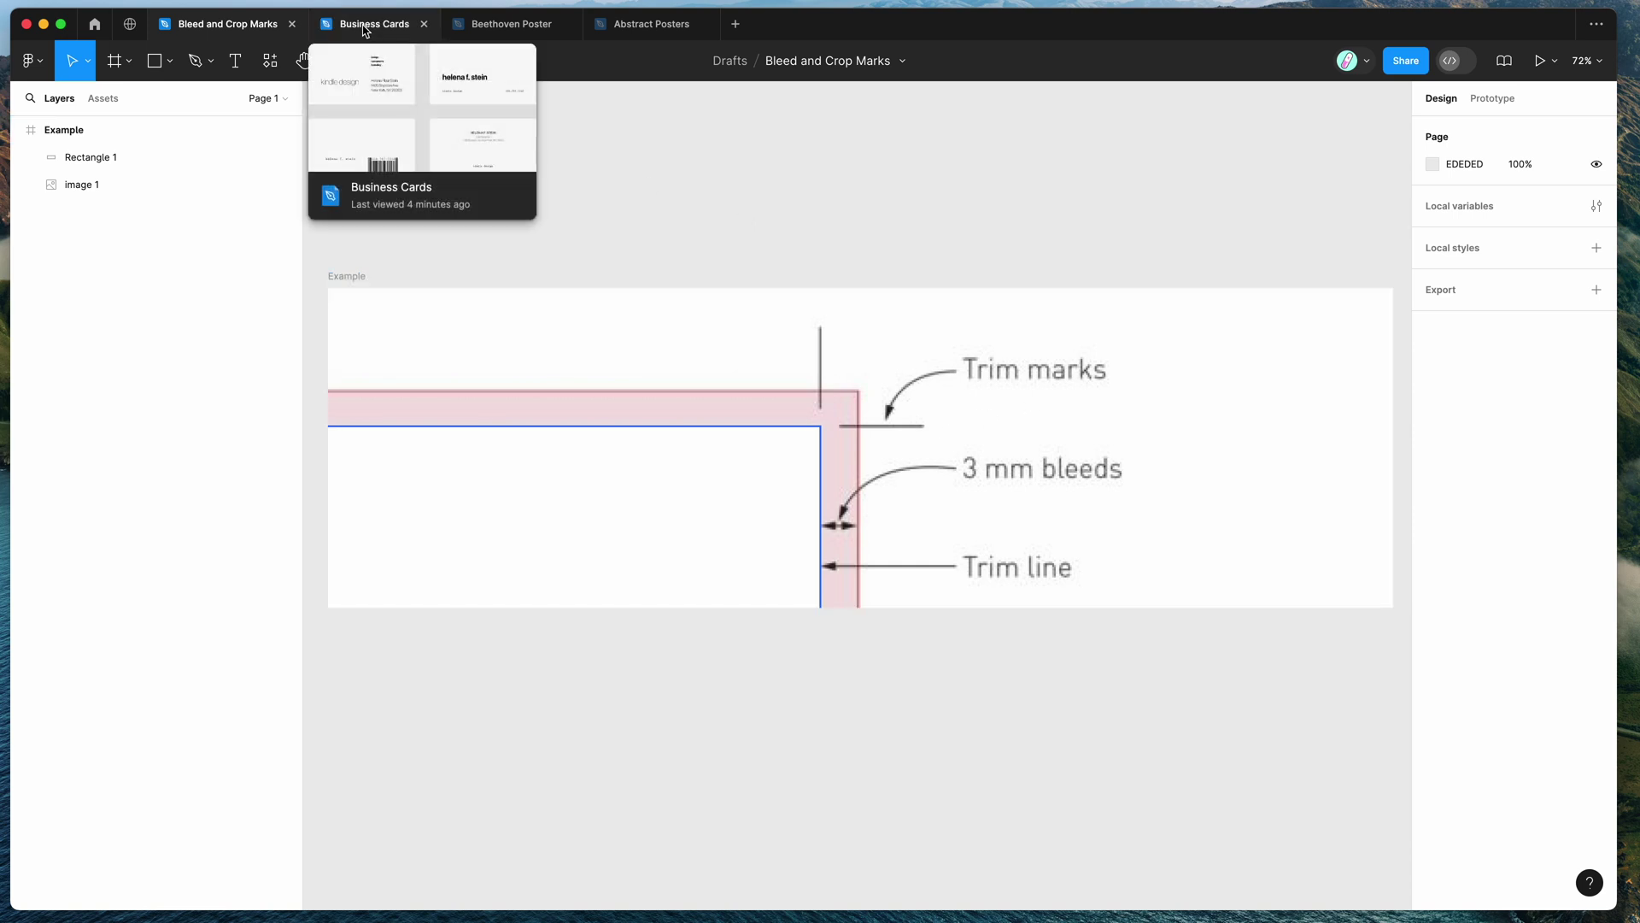
pyautogui.click(364, 24)
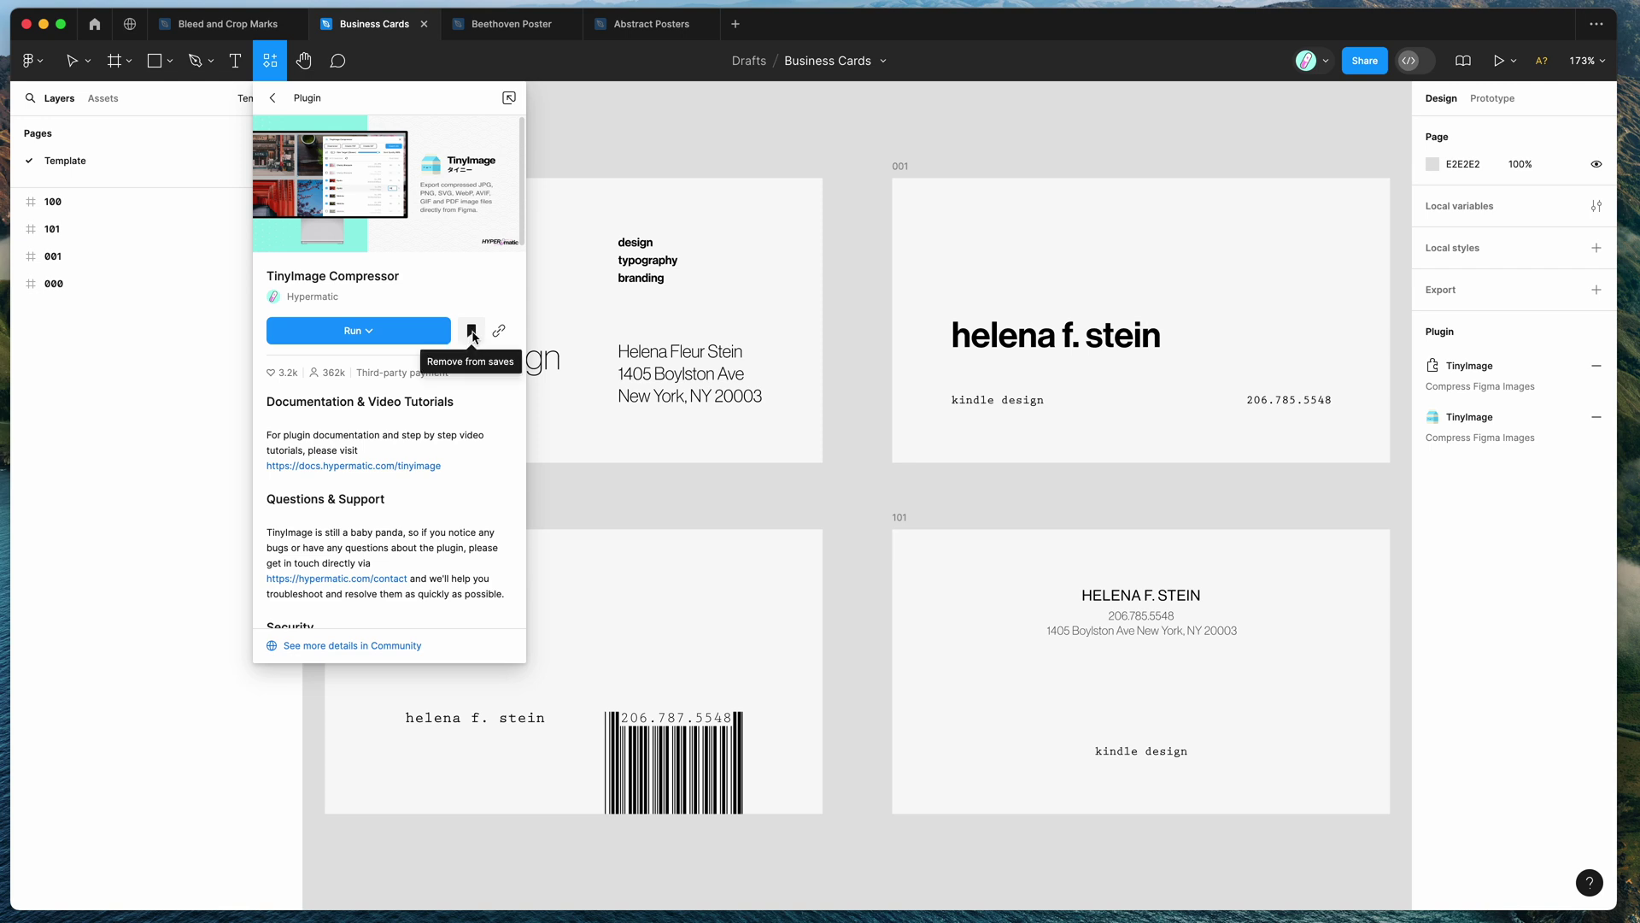
# - Close the plugin page and run TinyImage Compressor from Saved plugins, with all four cards in view
pyautogui.click(727, 128)
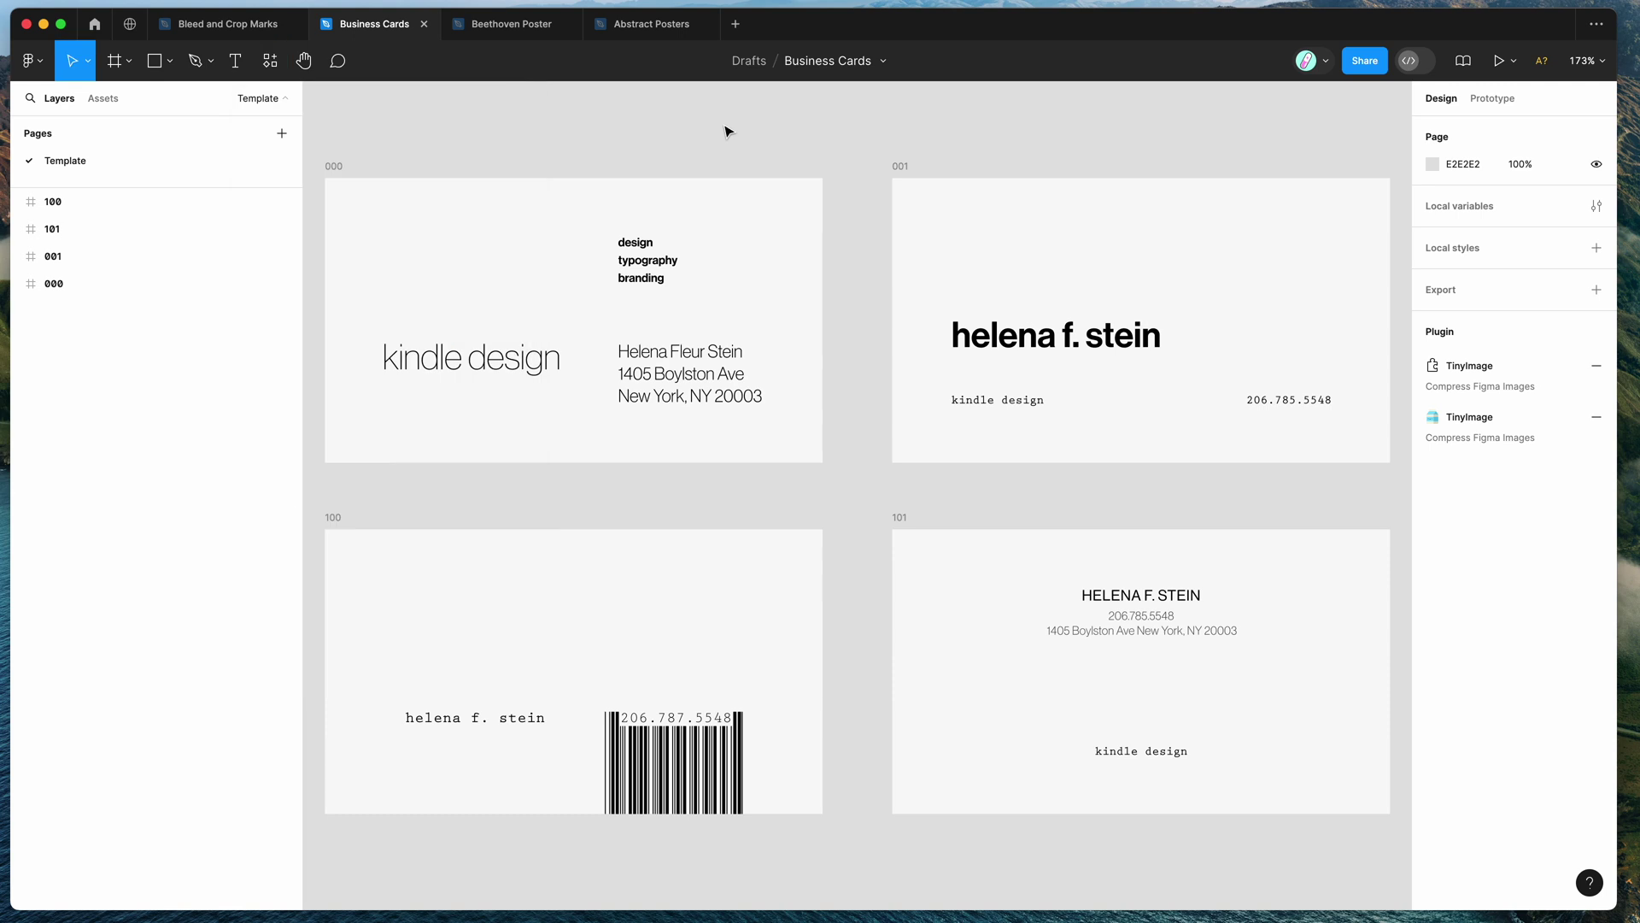
pyautogui.rightClick(724, 127)
pyautogui.moveTo(778, 266)
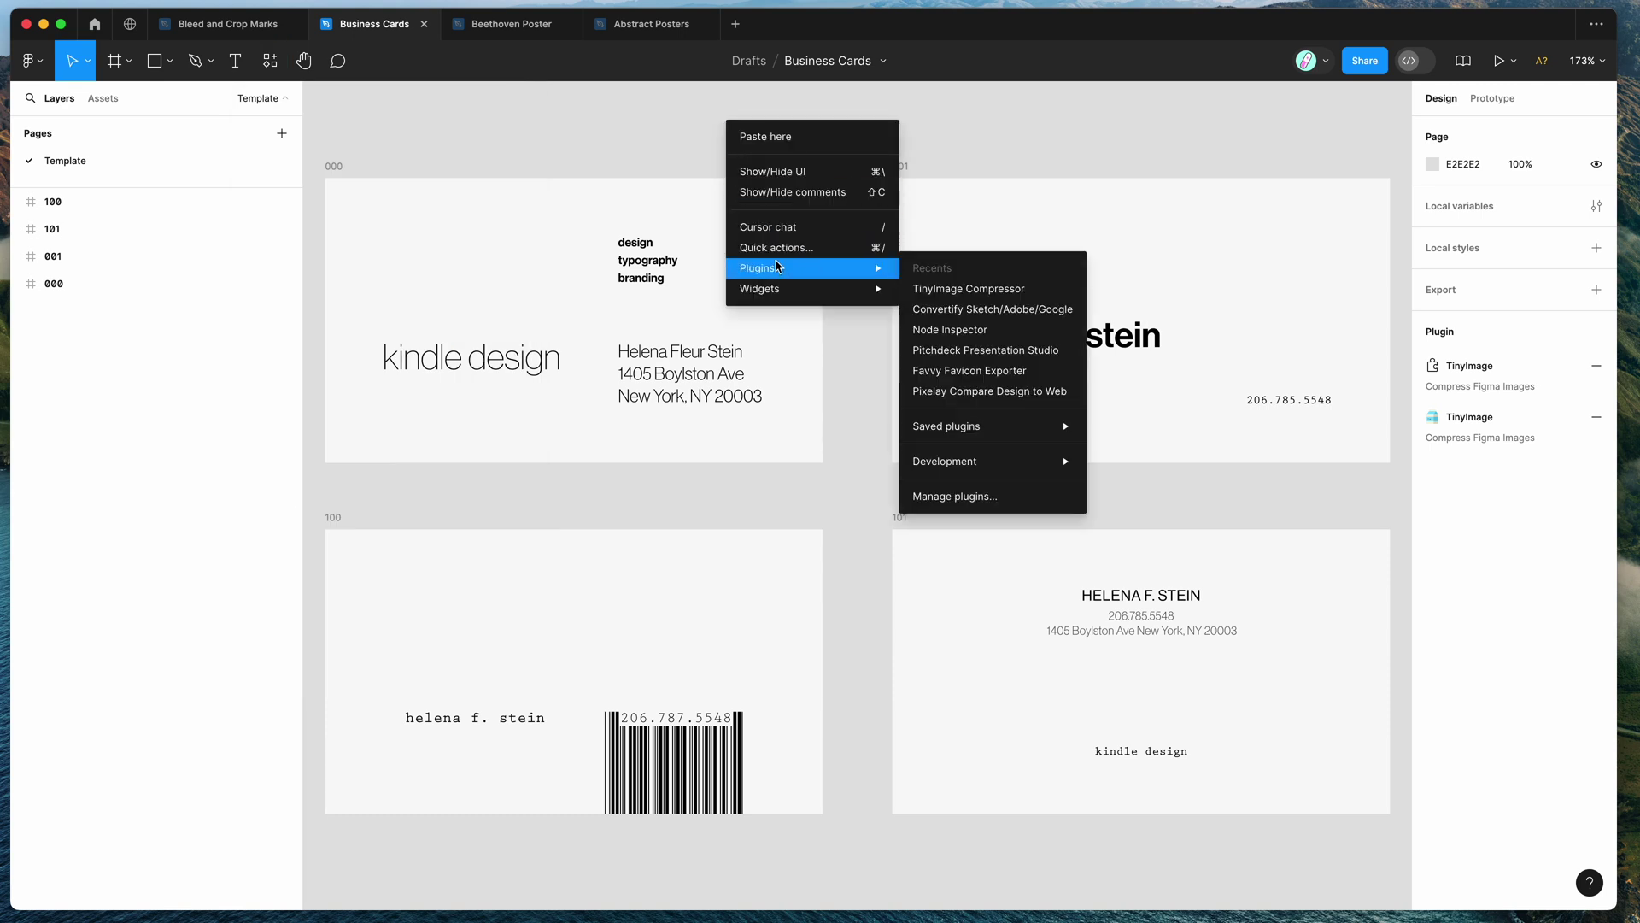
pyautogui.moveTo(940, 427)
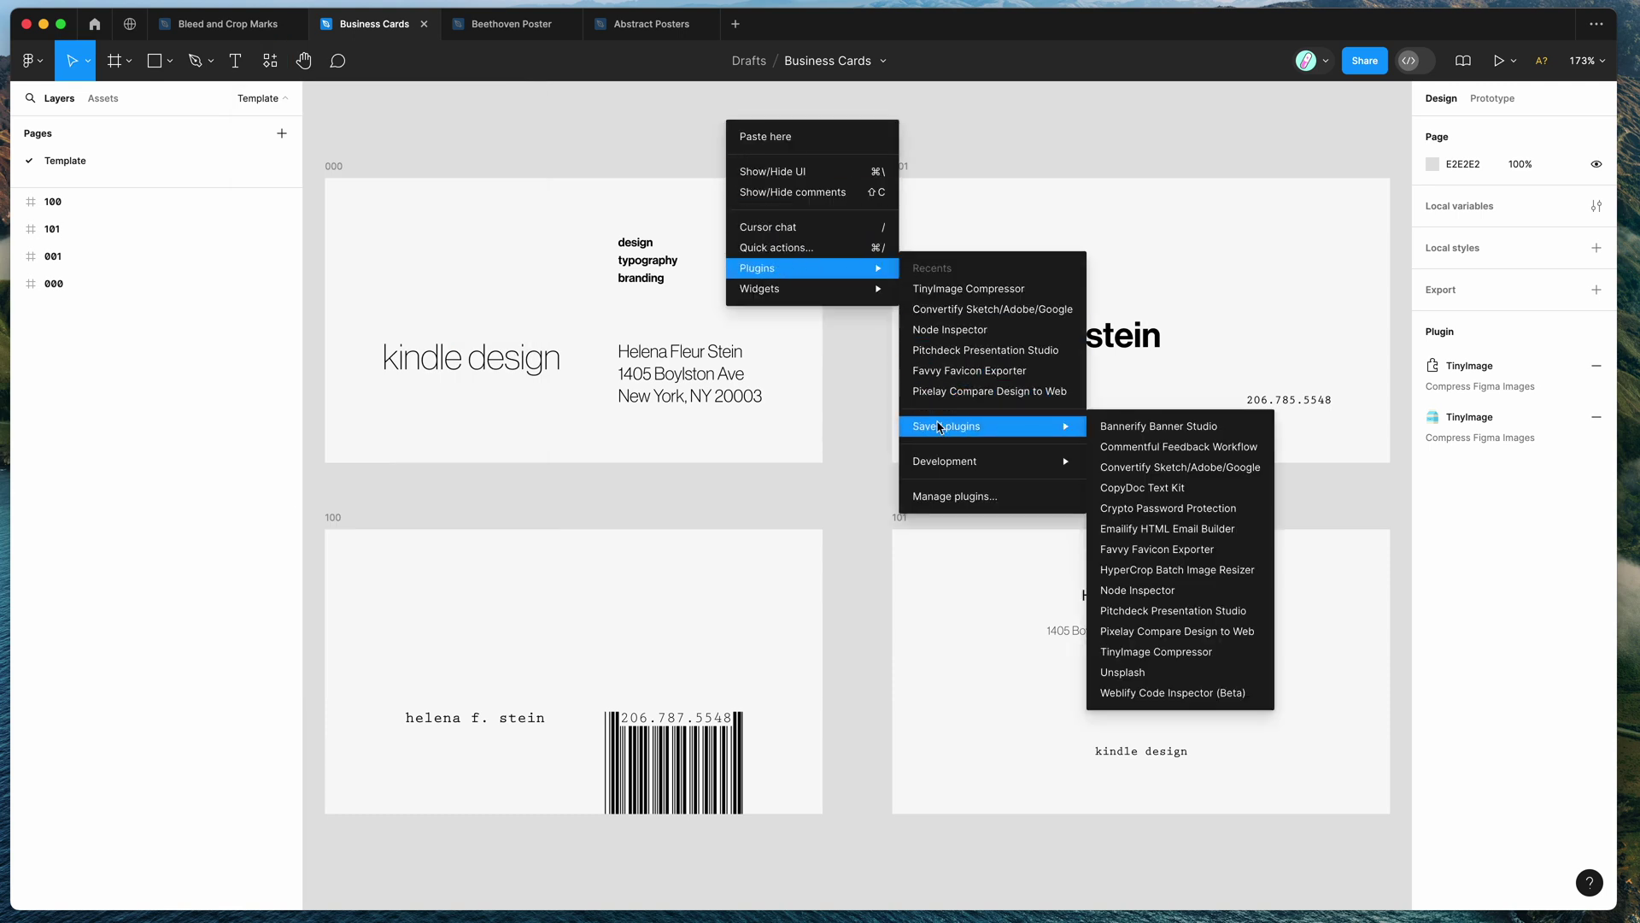
pyautogui.click(1141, 652)
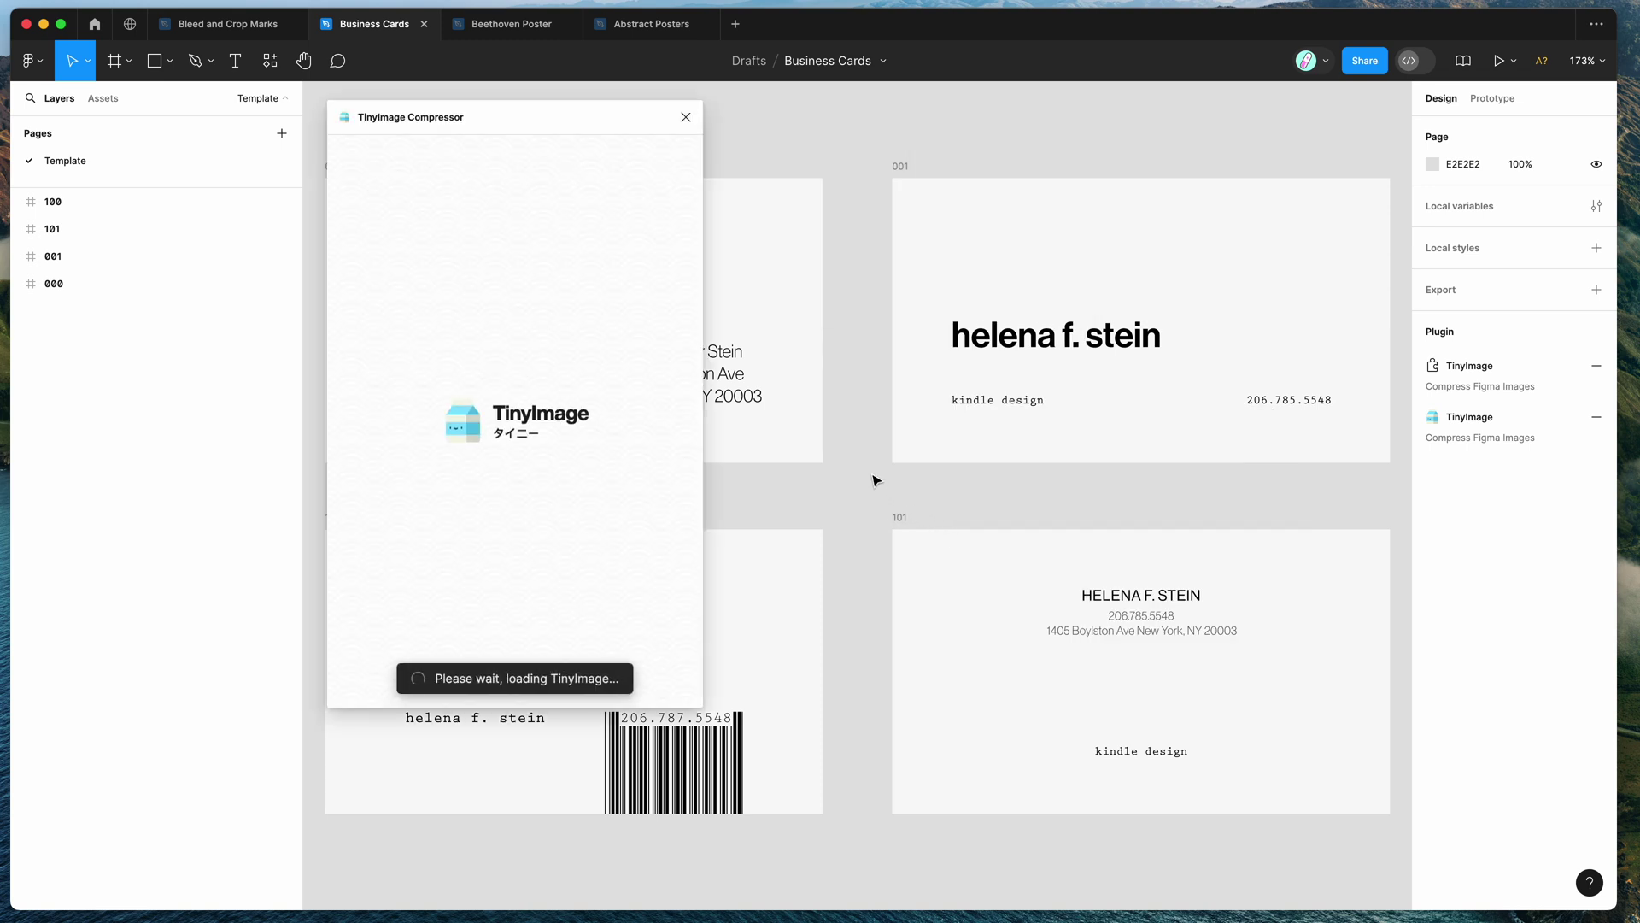
pyautogui.hscroll(-3, 864, 436)
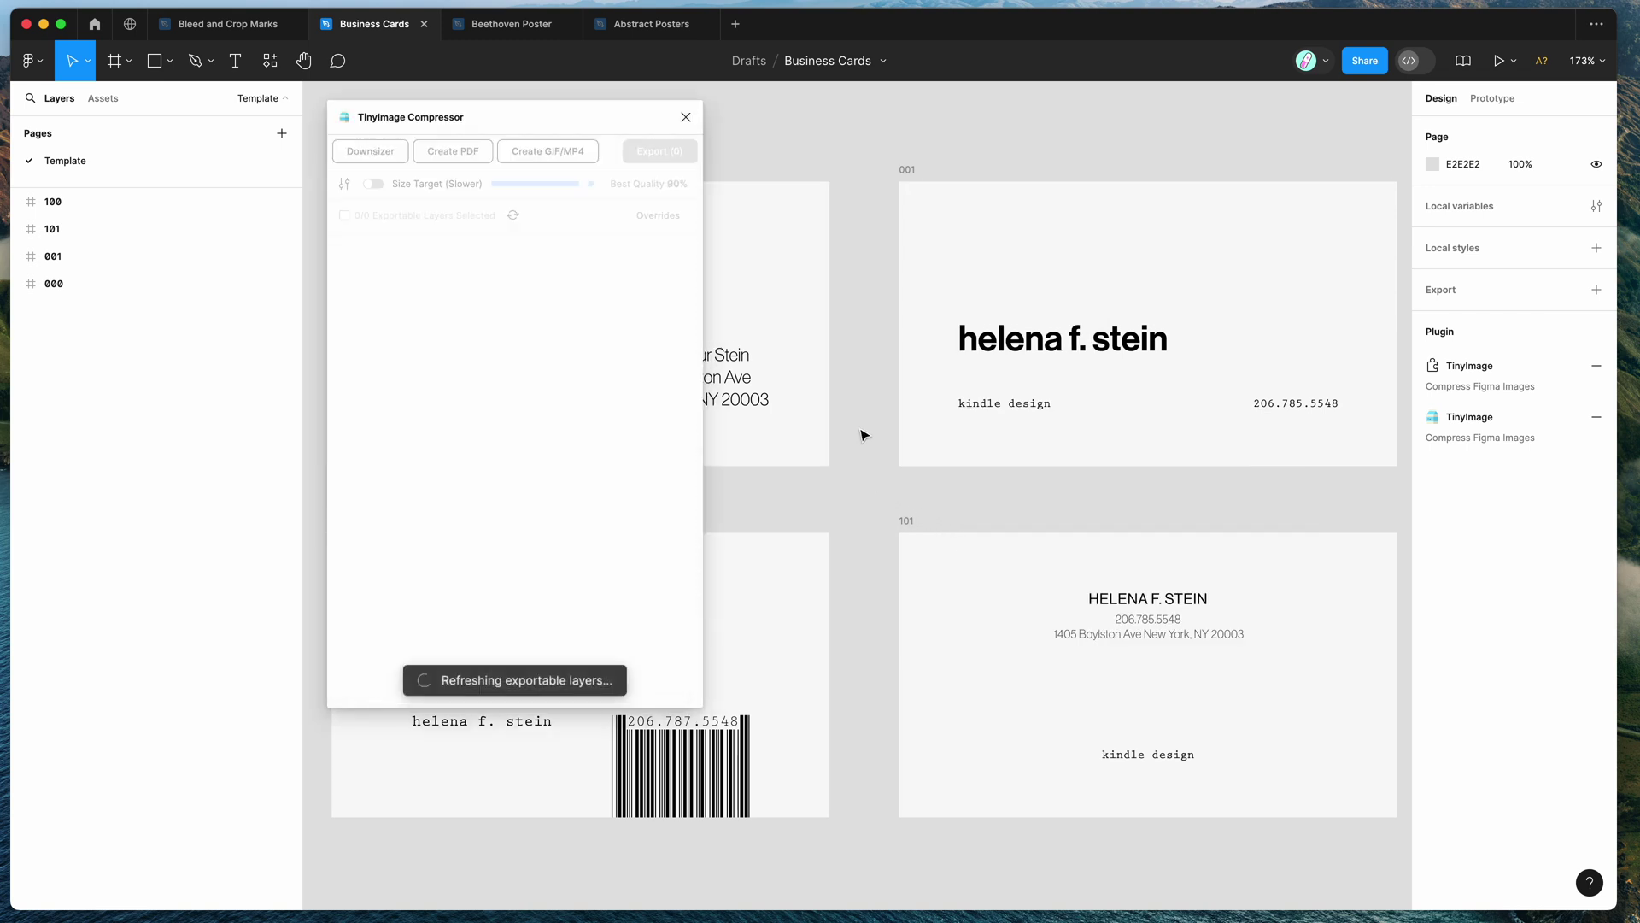
pyautogui.scroll(-5, 988, 408)
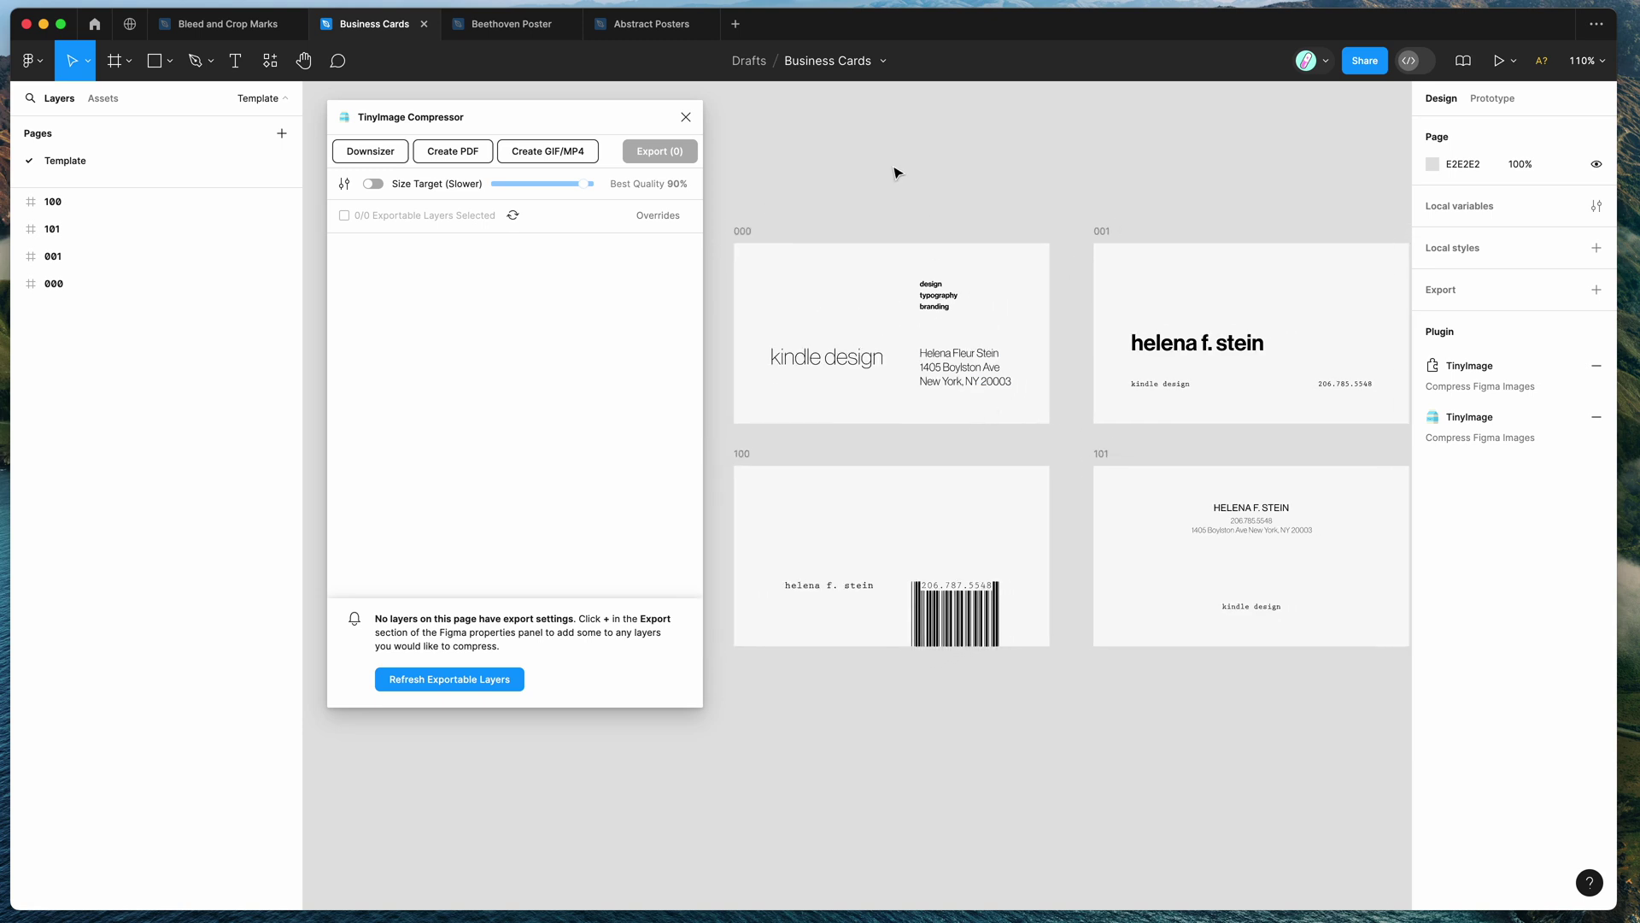
pyautogui.click(439, 156)
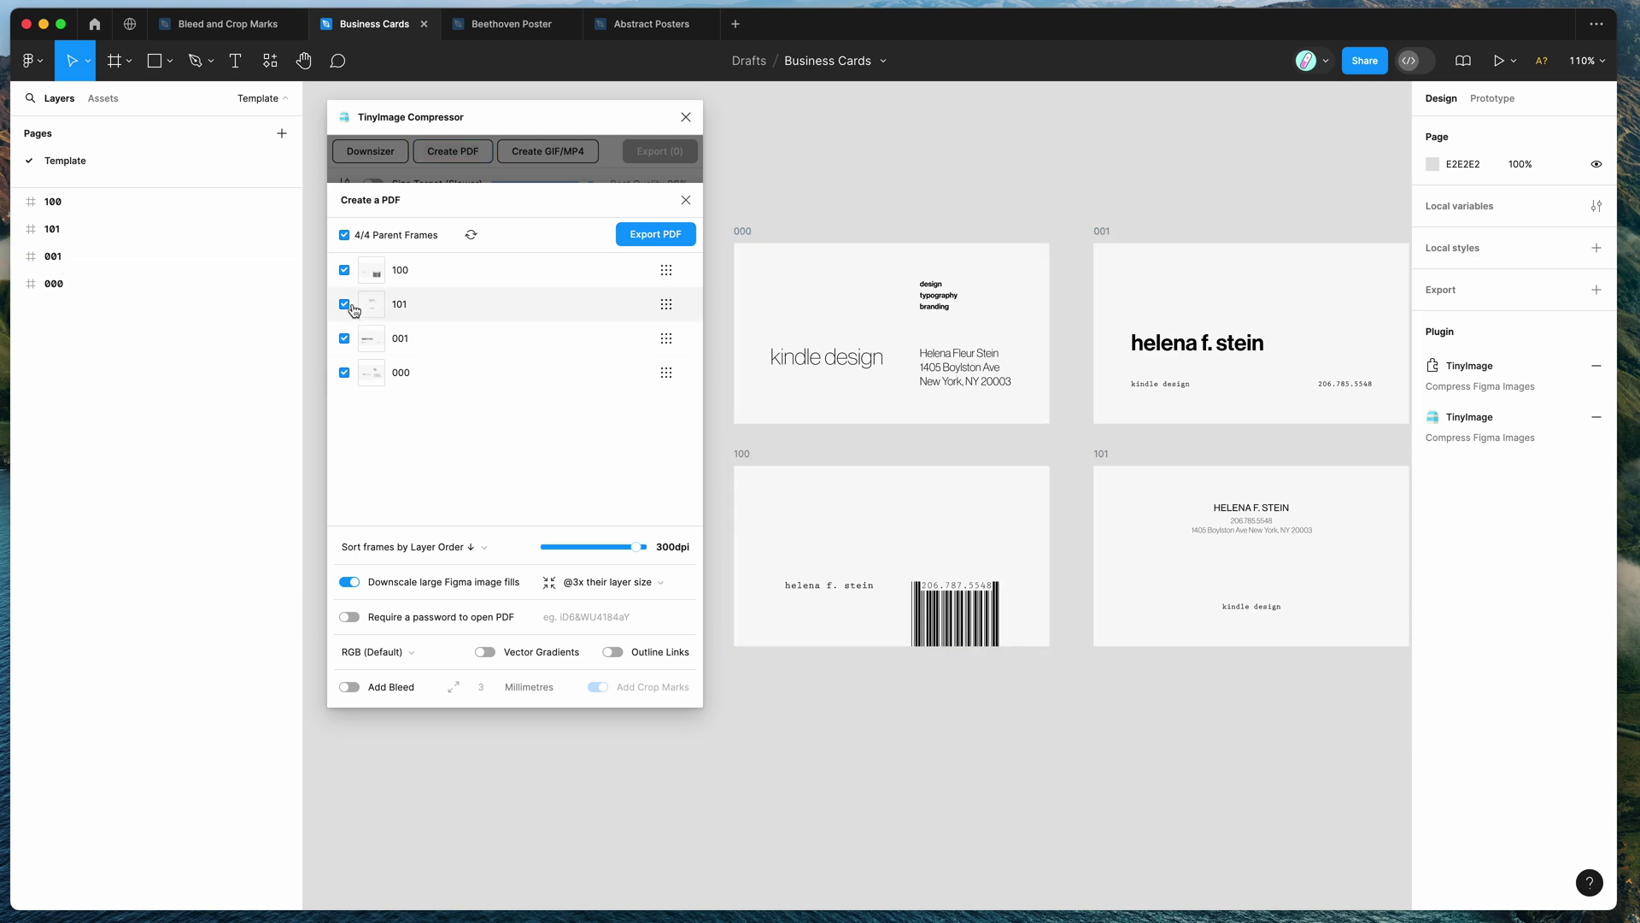
# - Toggle frame 100 off and back on, and try the Left to Right and Layer Order frame sorting
pyautogui.click(344, 270)
pyautogui.click(344, 270)
pyautogui.click(476, 547)
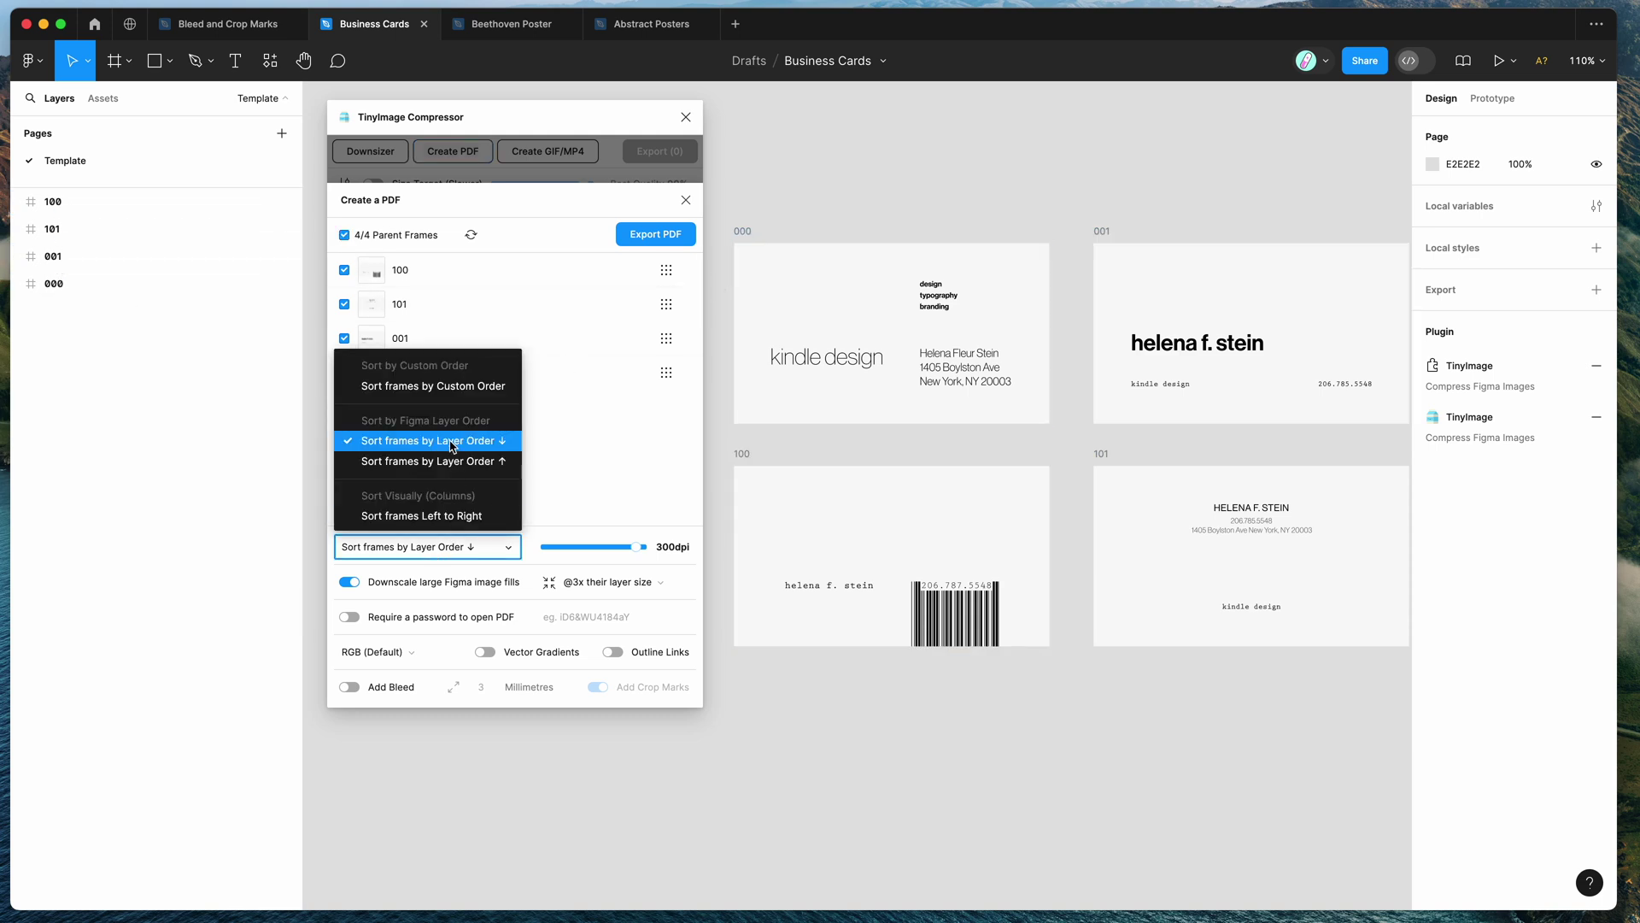
pyautogui.scroll(-1, 451, 444)
pyautogui.click(432, 492)
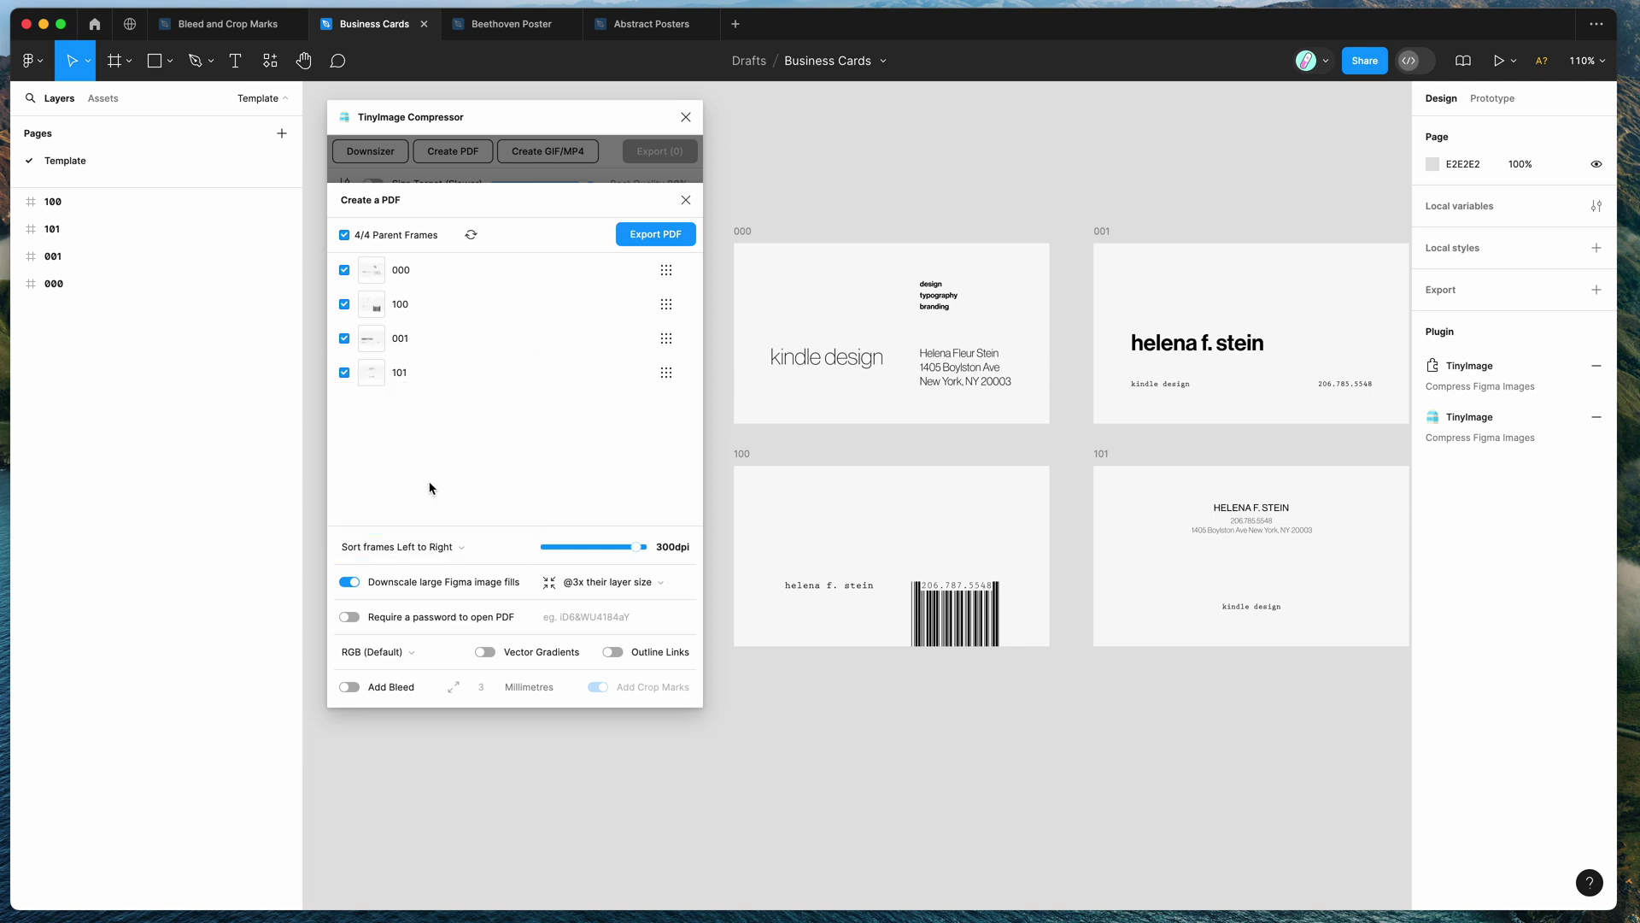
pyautogui.click(420, 547)
pyautogui.scroll(1, 432, 427)
pyautogui.click(441, 429)
# - Sort the card frames Top to Bottom (000, 001, 100, 101) at 300 dpi
pyautogui.moveTo(666, 306)
pyautogui.mouseDown()
pyautogui.moveTo(664, 357)
pyautogui.moveTo(665, 304)
pyautogui.mouseUp()
pyautogui.click(469, 549)
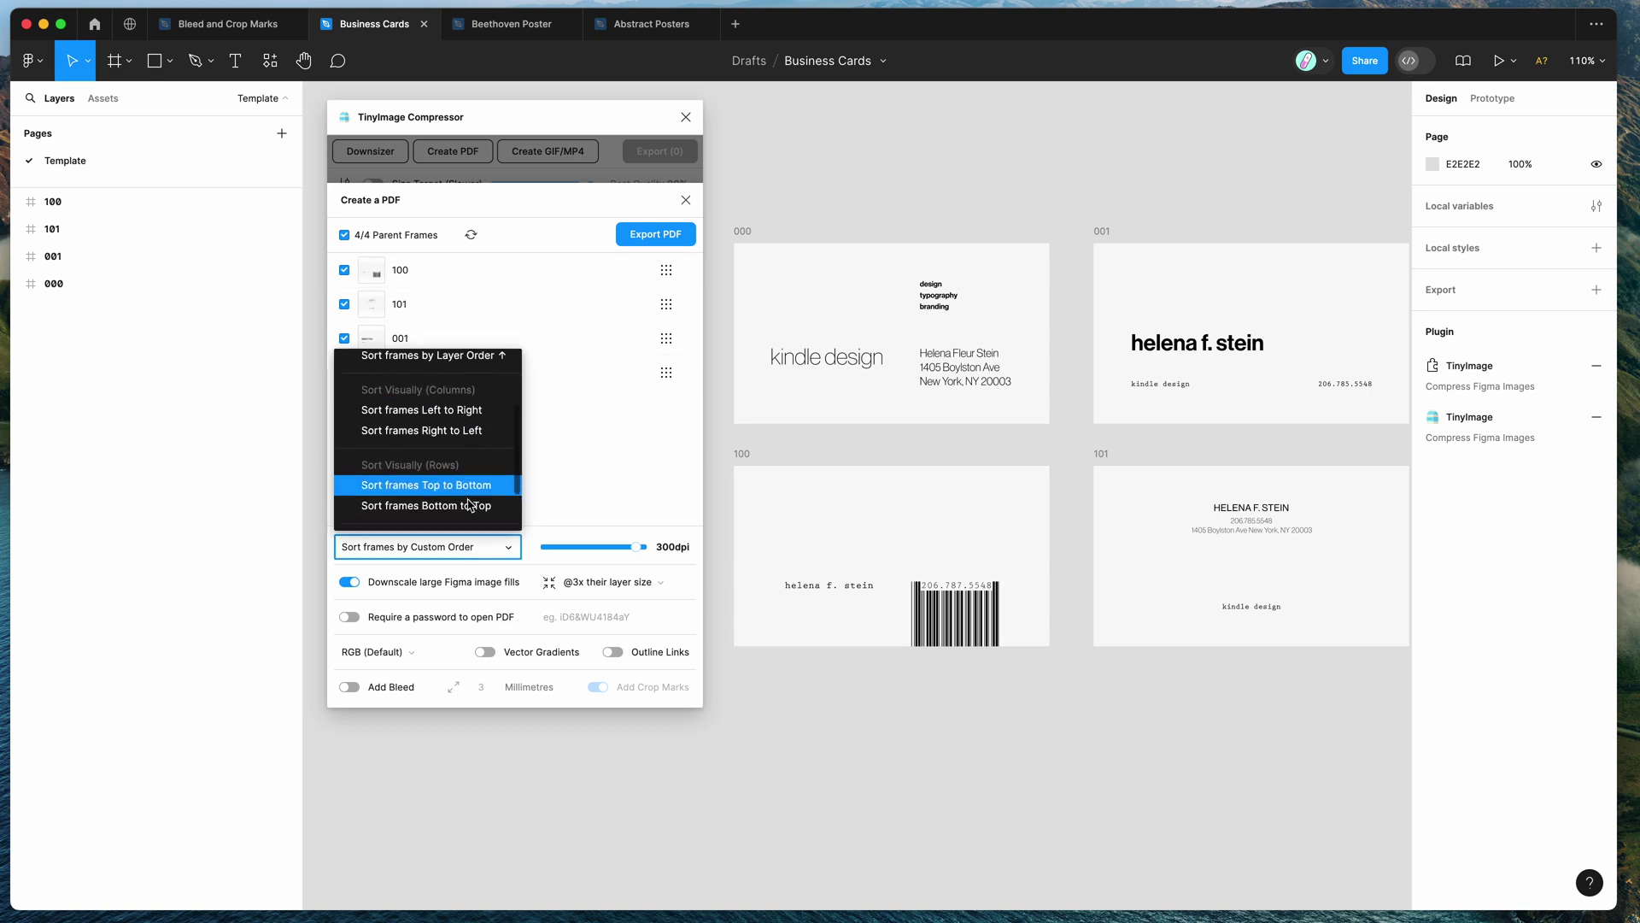
pyautogui.click(440, 489)
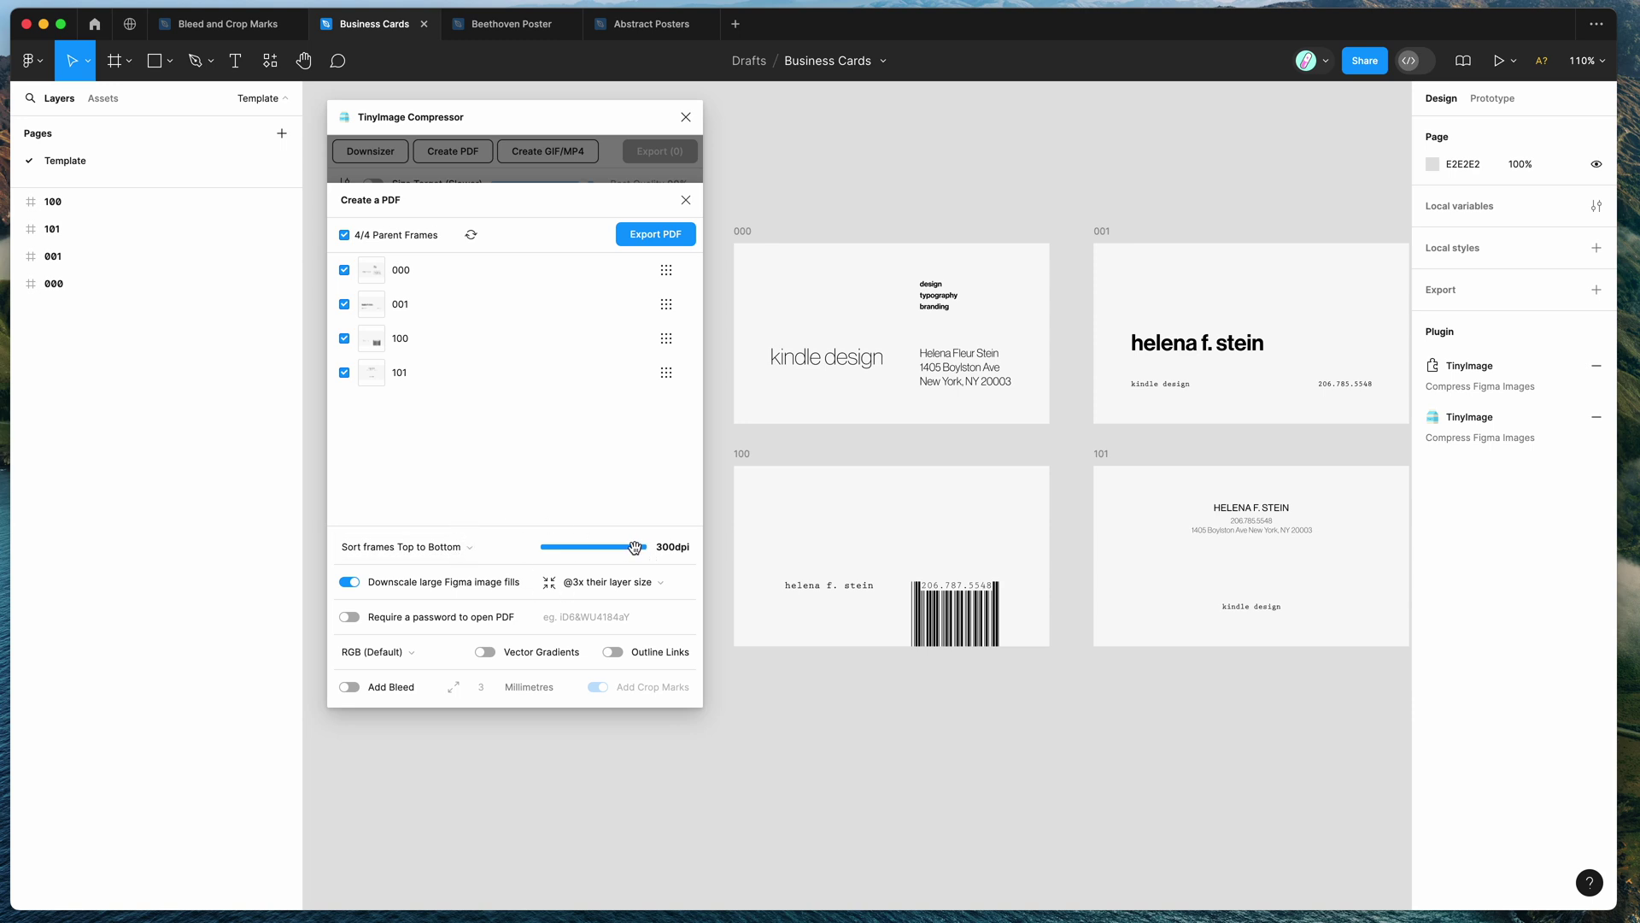
pyautogui.moveTo(635, 548)
pyautogui.mouseDown()
pyautogui.moveTo(581, 550)
pyautogui.moveTo(631, 548)
pyautogui.mouseUp()
pyautogui.click(414, 653)
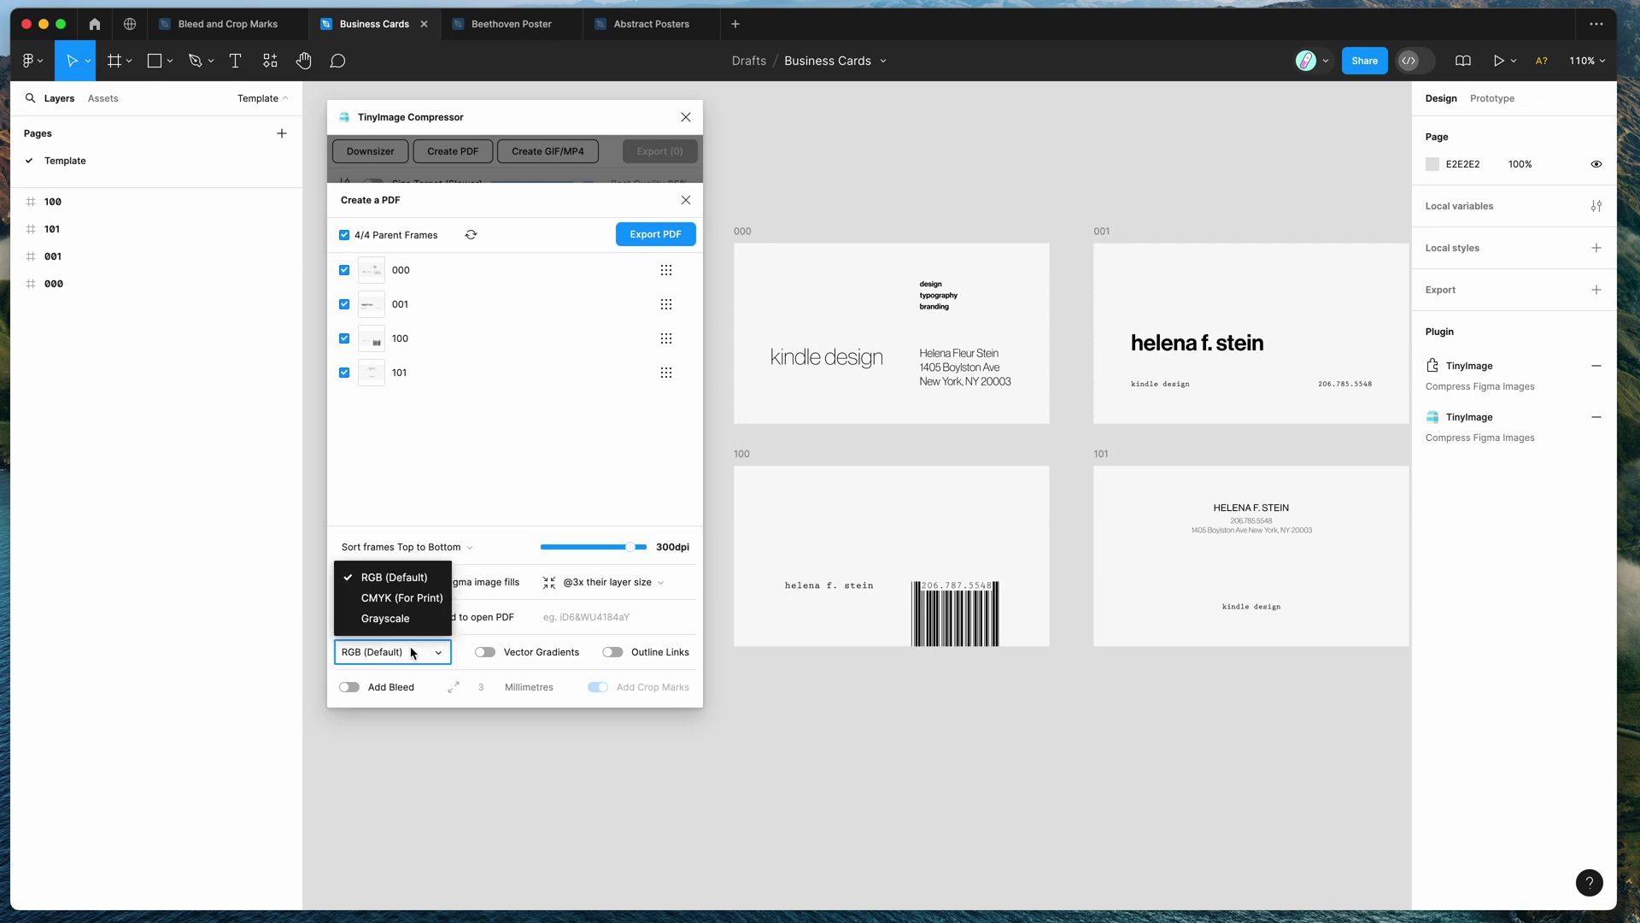
# - Switch the PDF colour to CMYK (For Print) with a 3 mm bleed and crop marks on
pyautogui.click(397, 598)
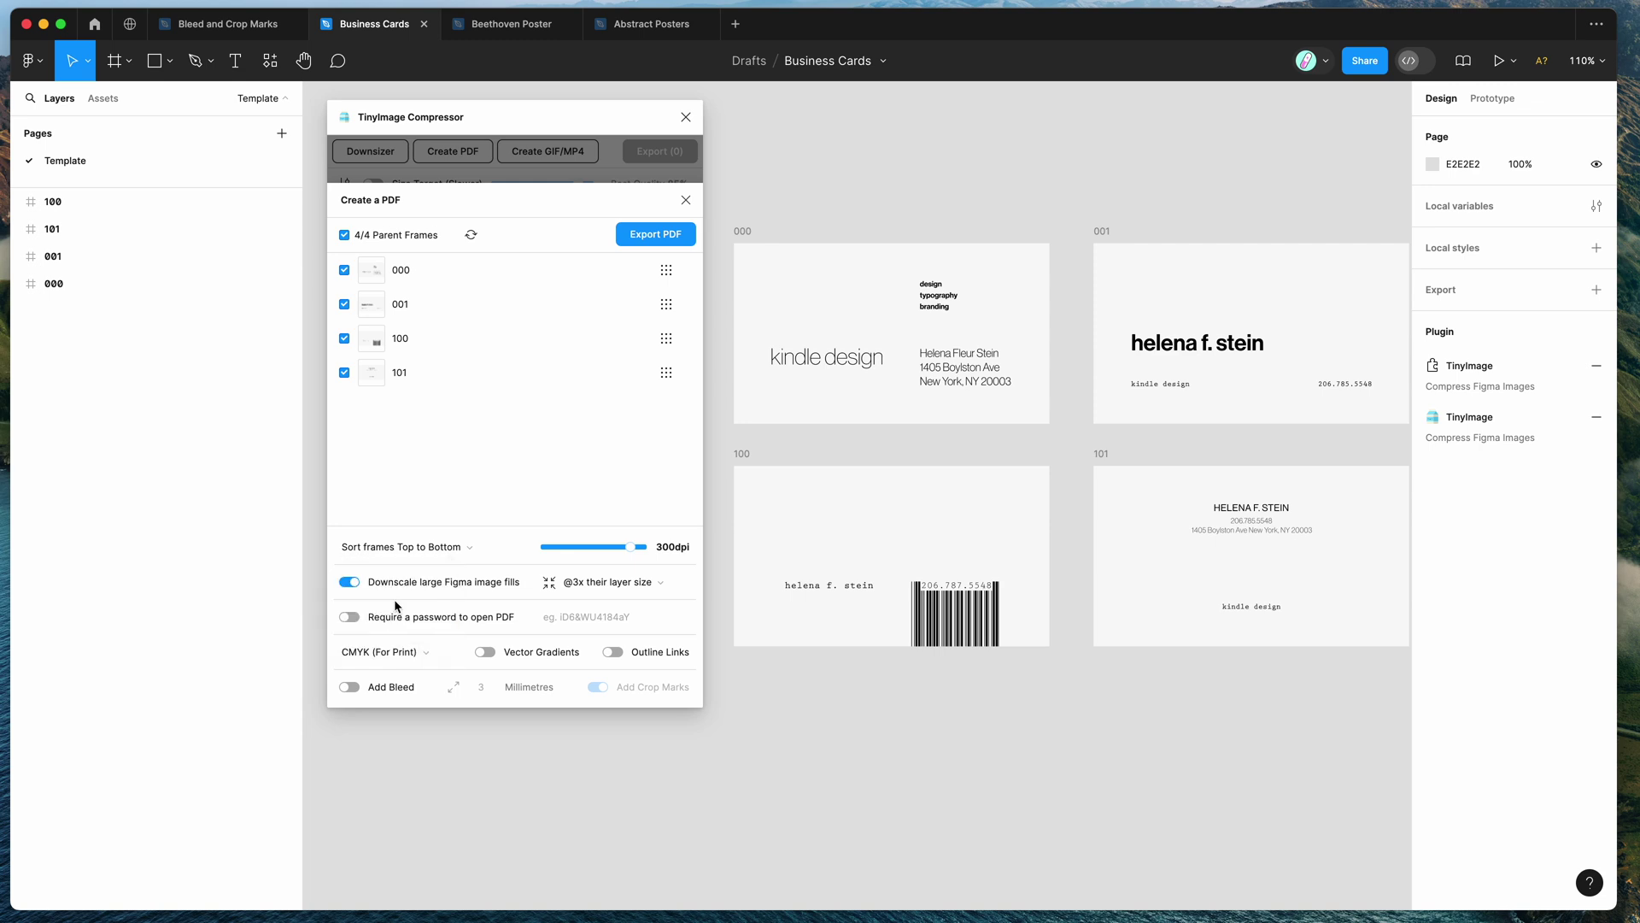
pyautogui.click(383, 690)
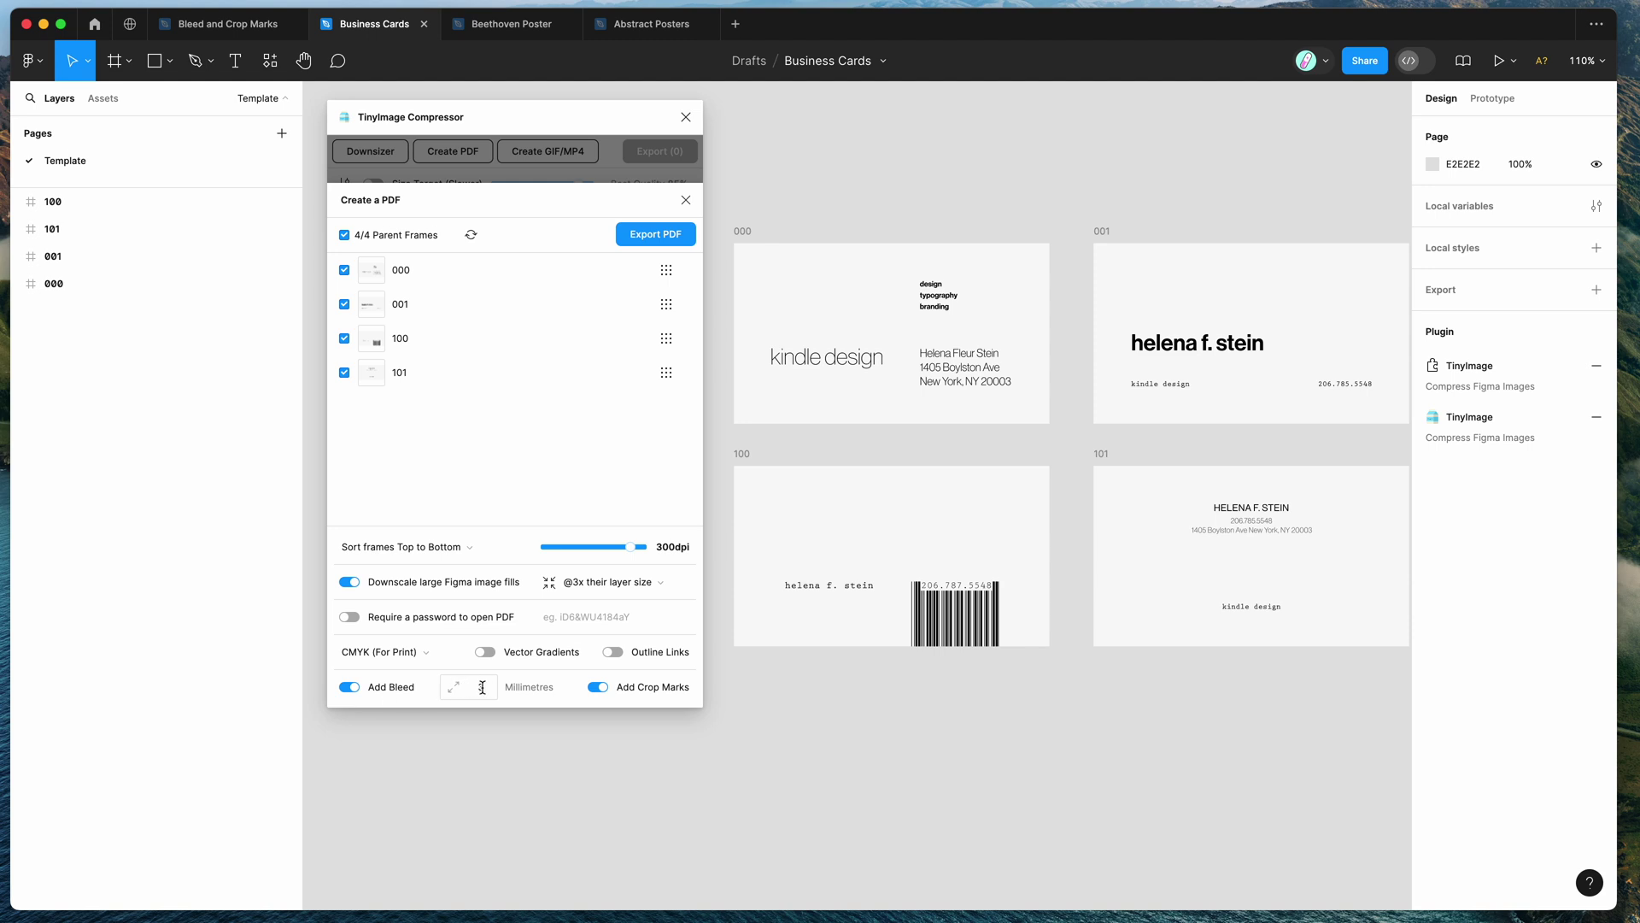
pyautogui.click(245, 25)
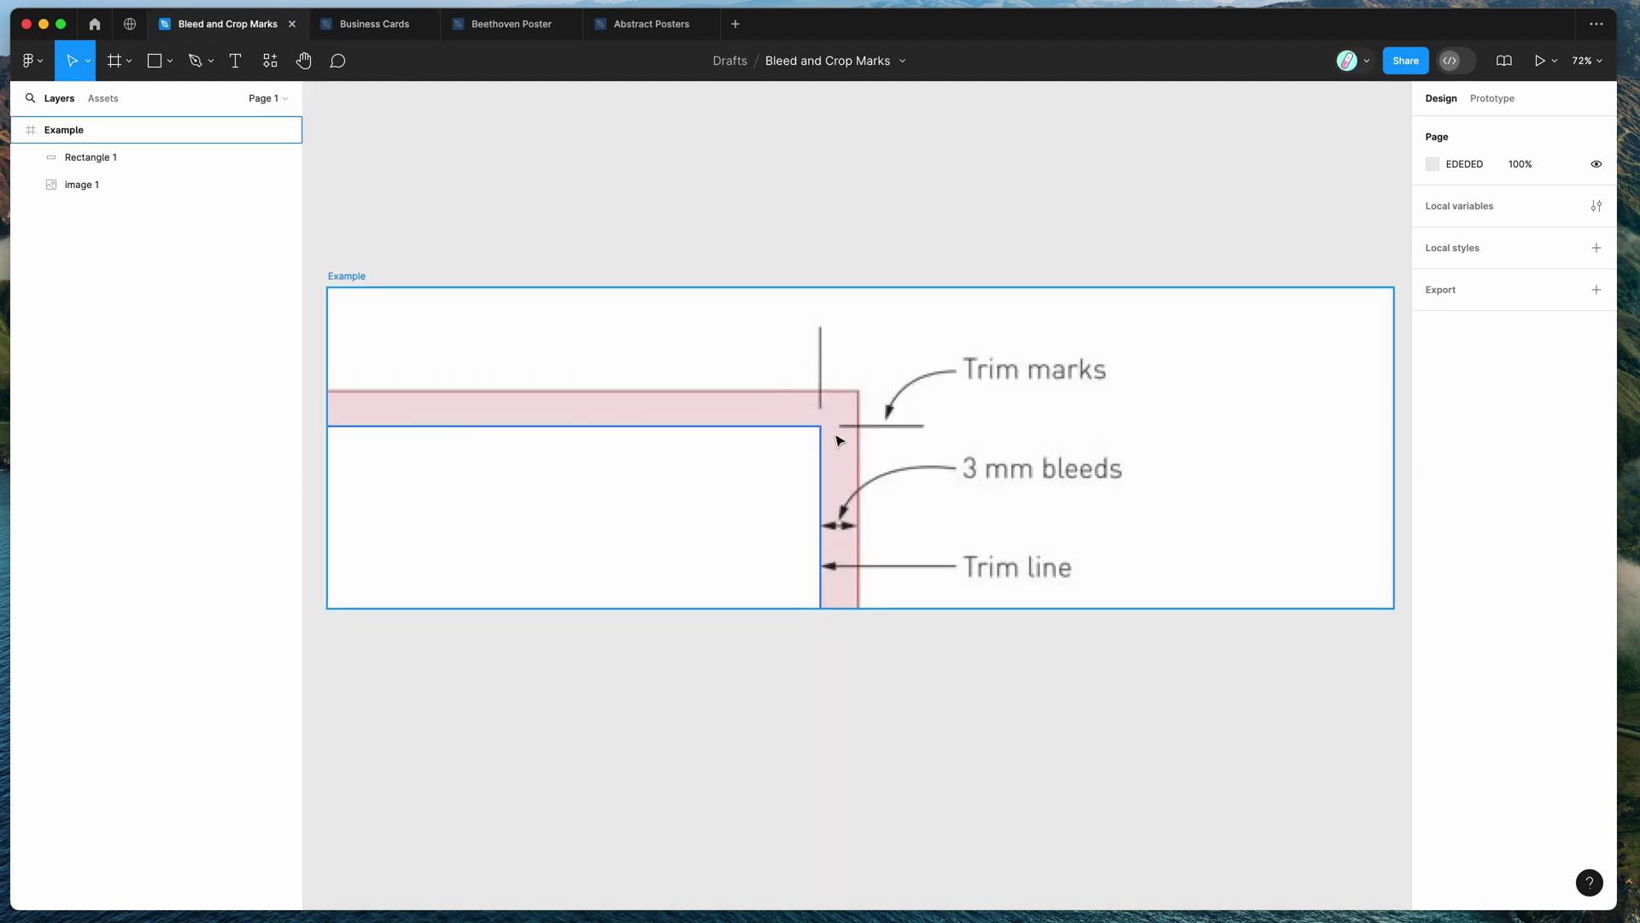
pyautogui.click(375, 25)
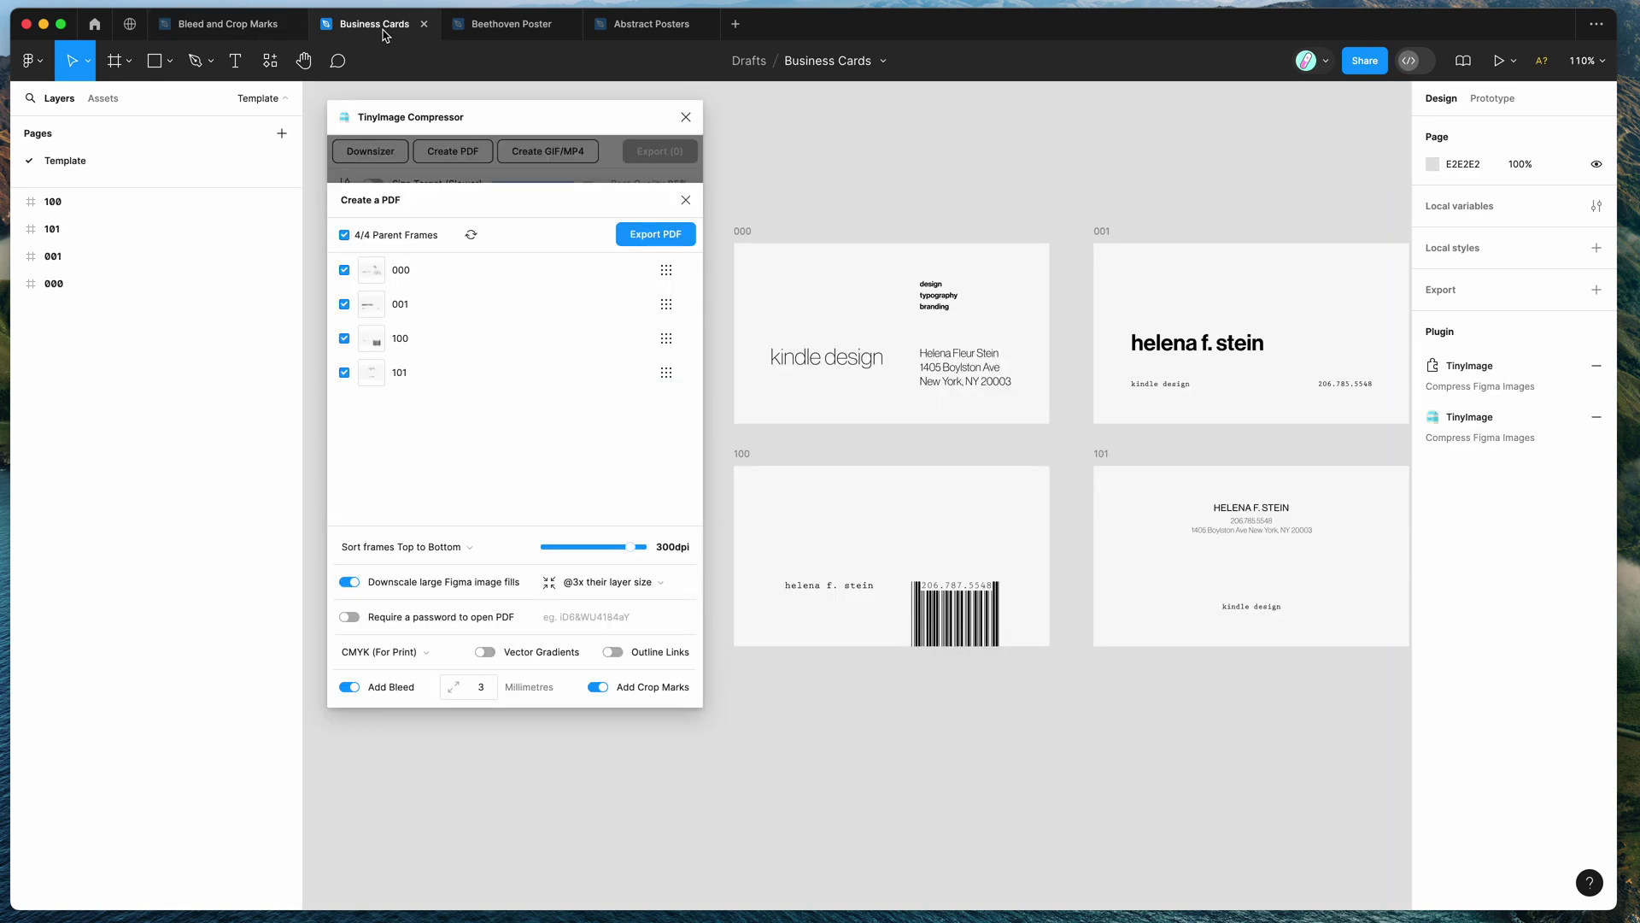
pyautogui.click(485, 689)
pyautogui.write('3')
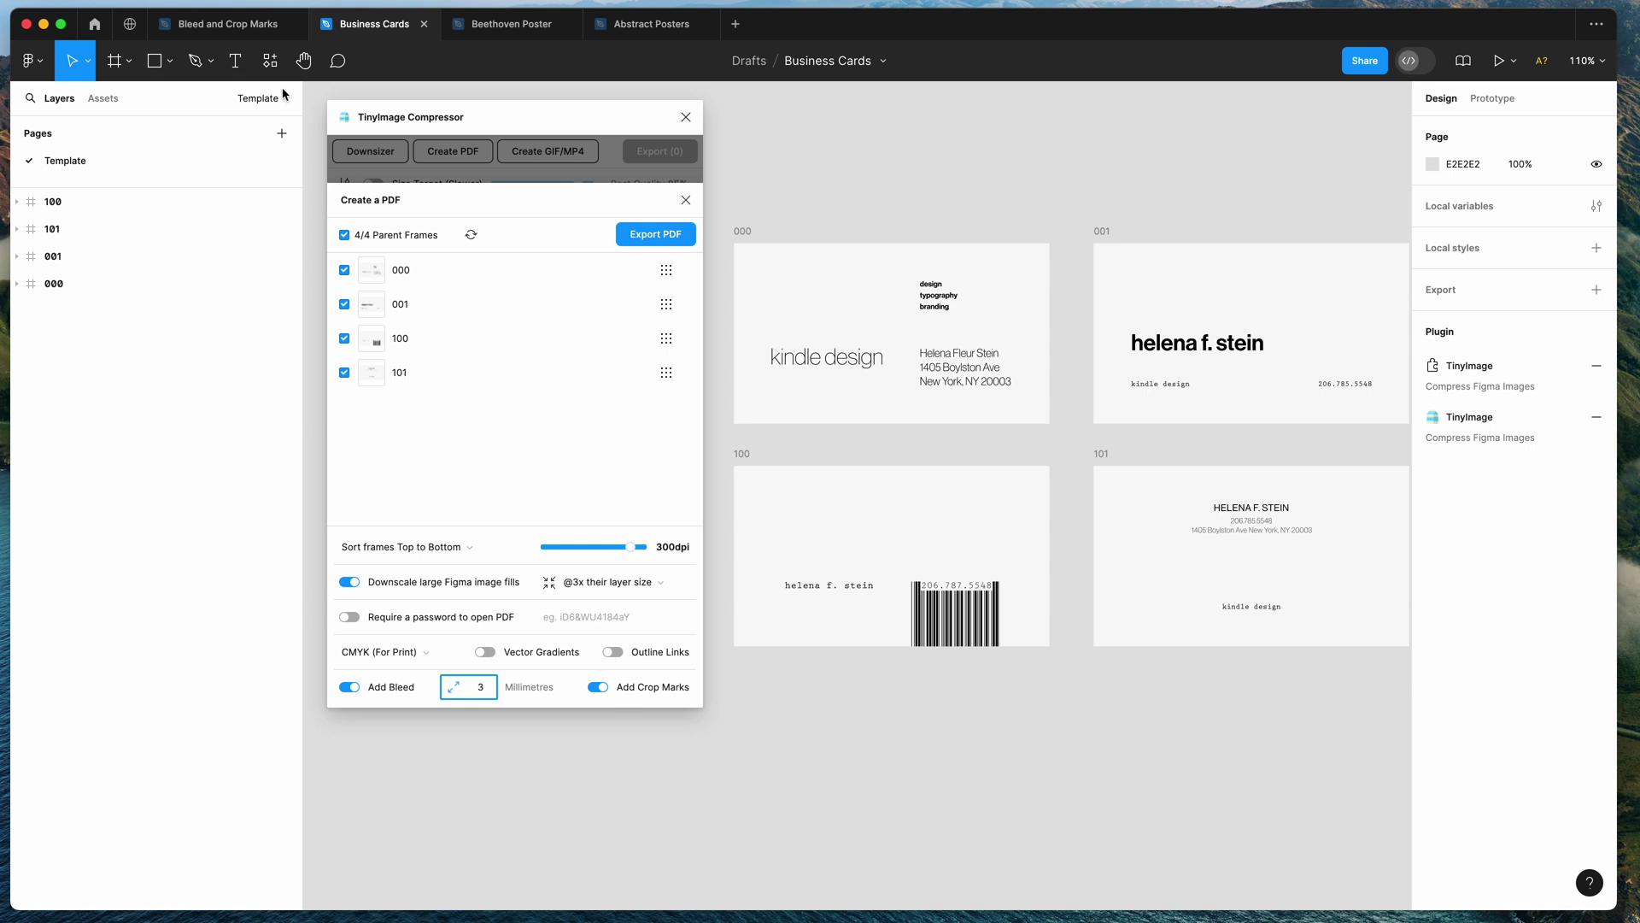
pyautogui.click(262, 34)
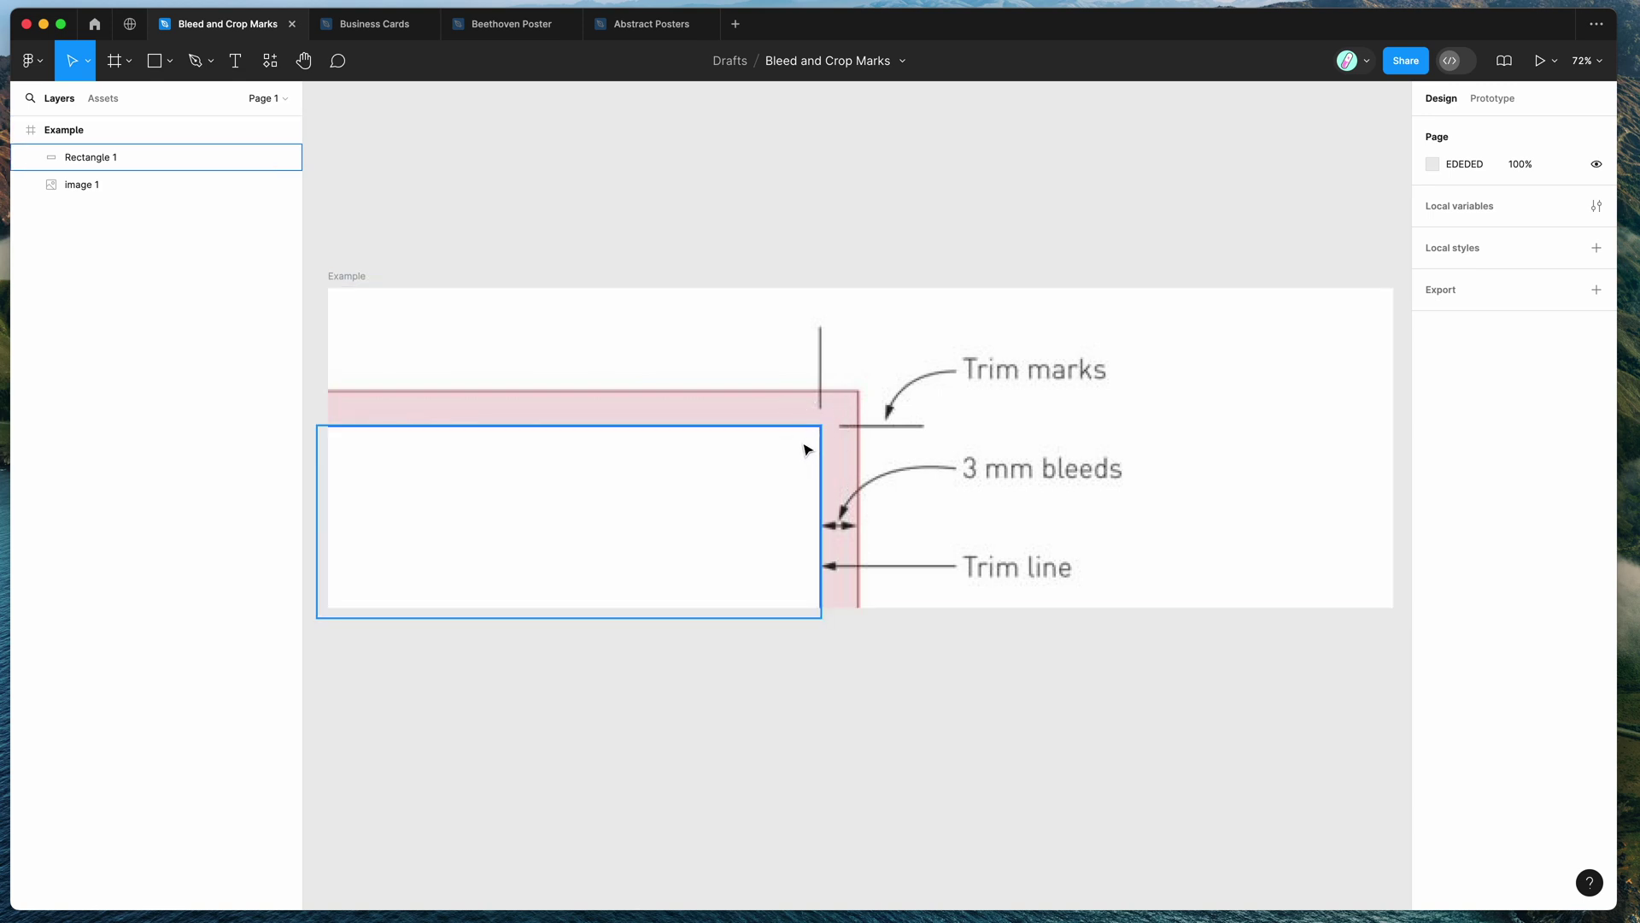
pyautogui.click(376, 26)
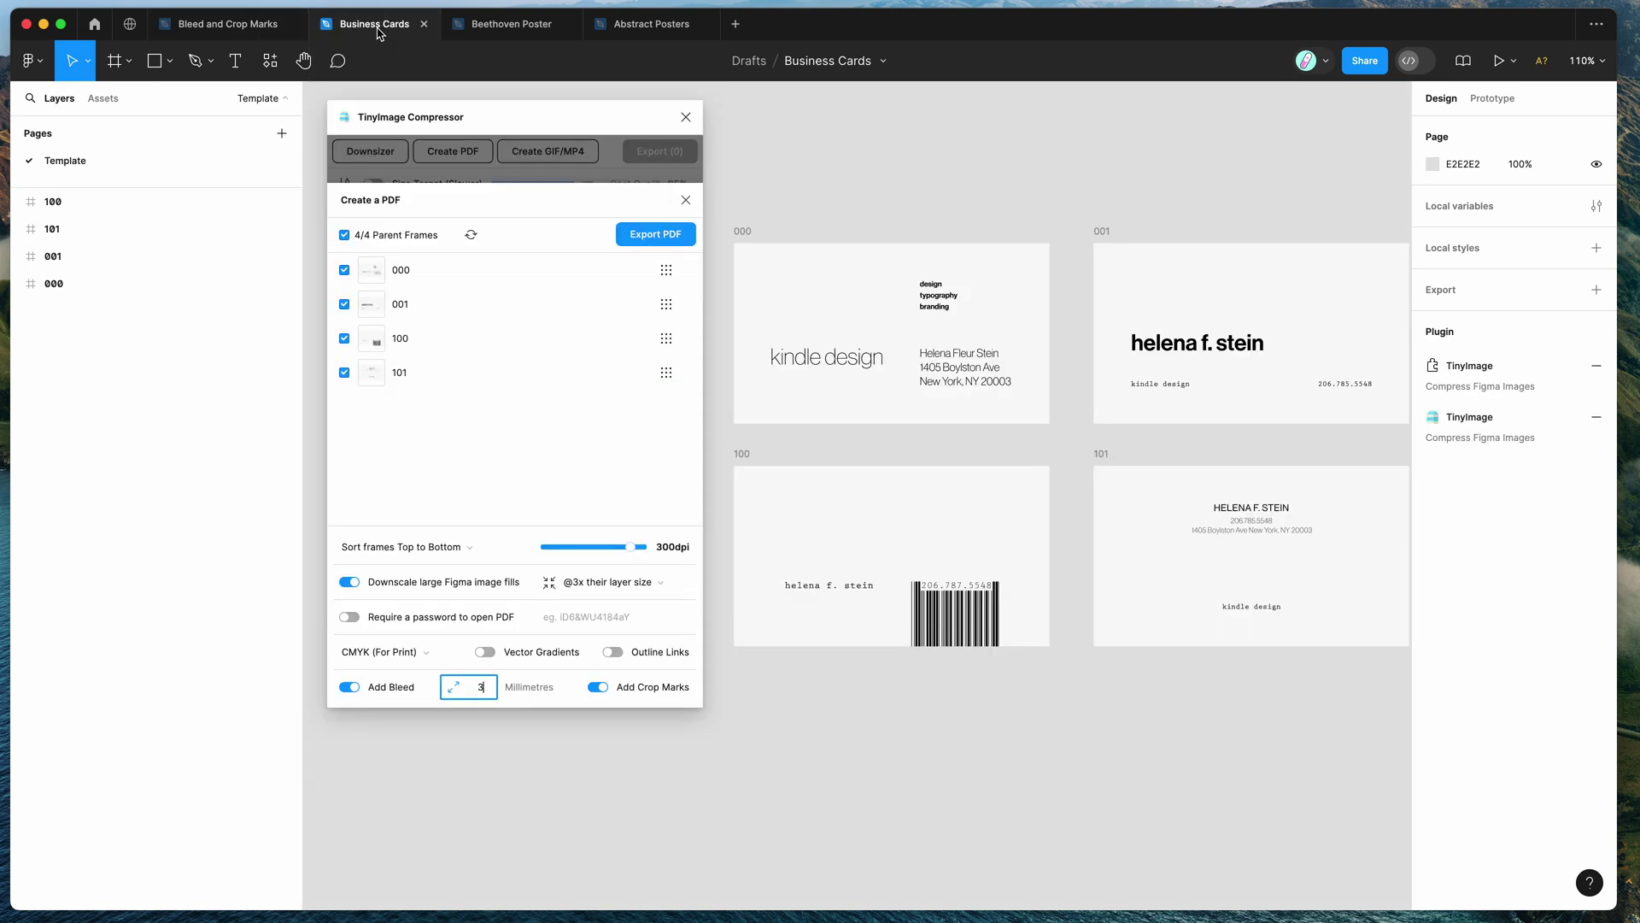
pyautogui.click(663, 236)
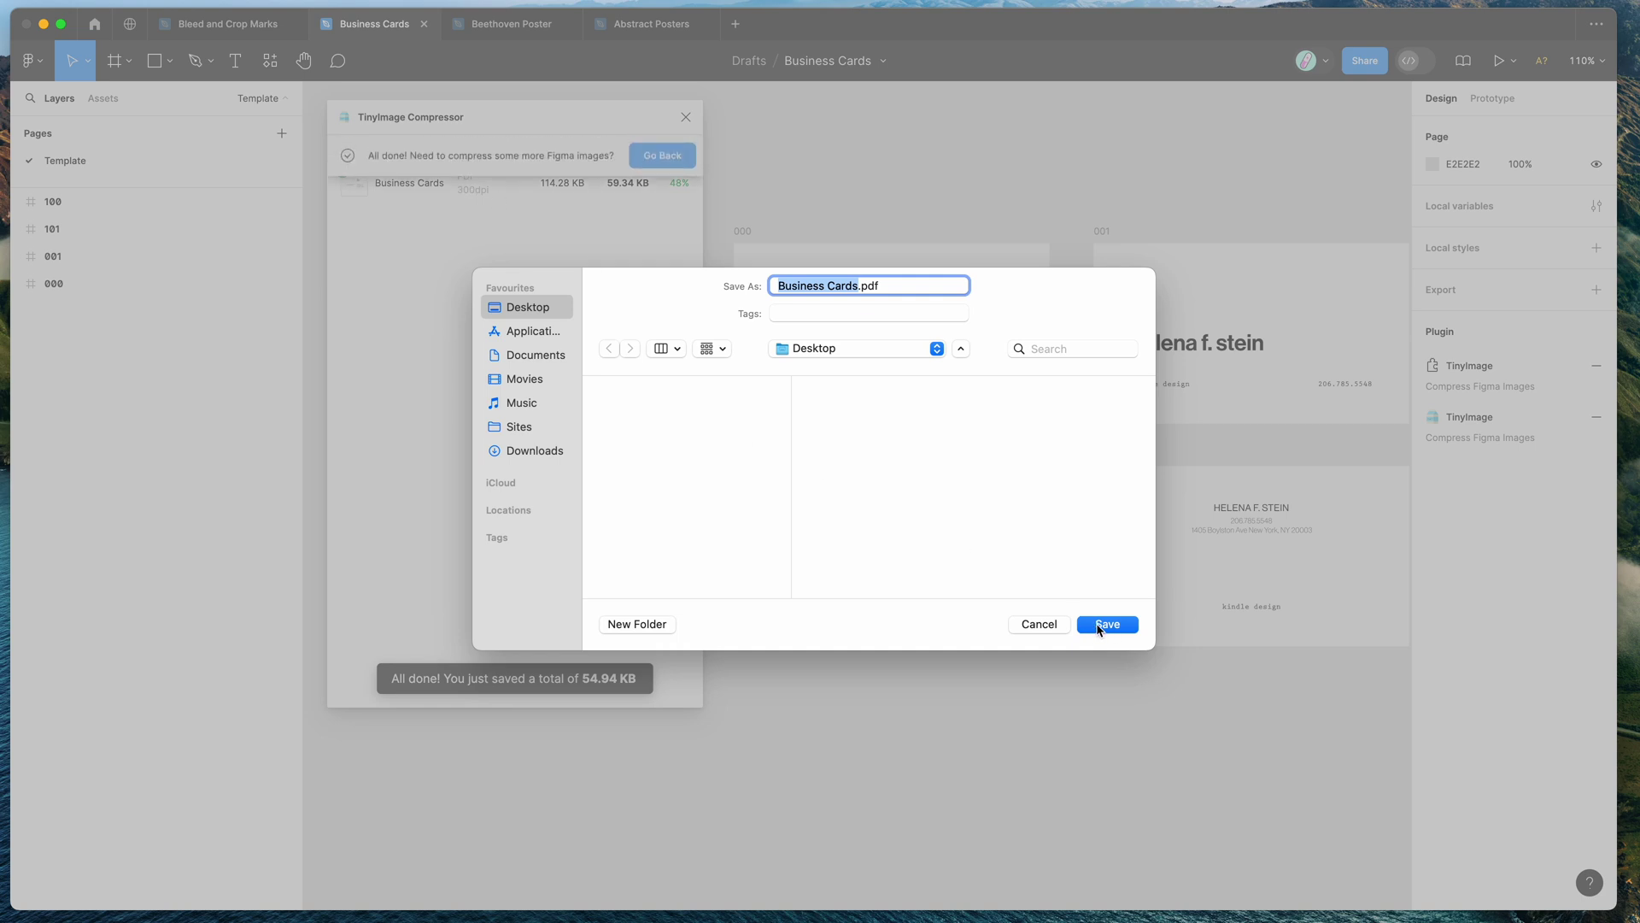
# - Save Business Cards.pdf to the Desktop
pyautogui.click(1101, 626)
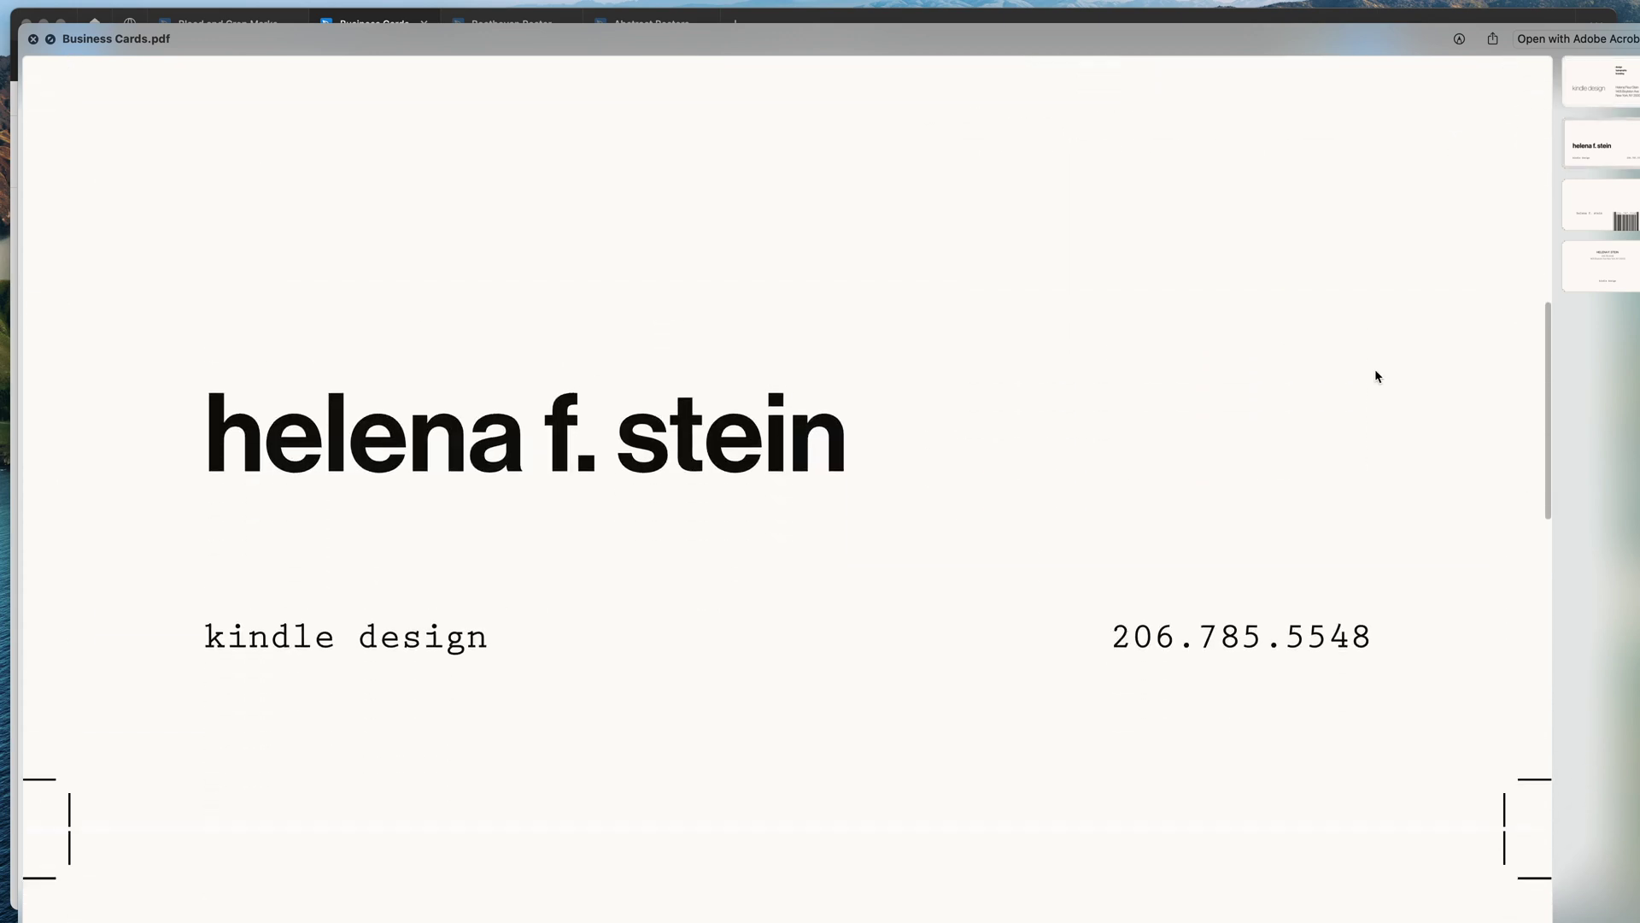
pyautogui.scroll(-10, 1376, 376)
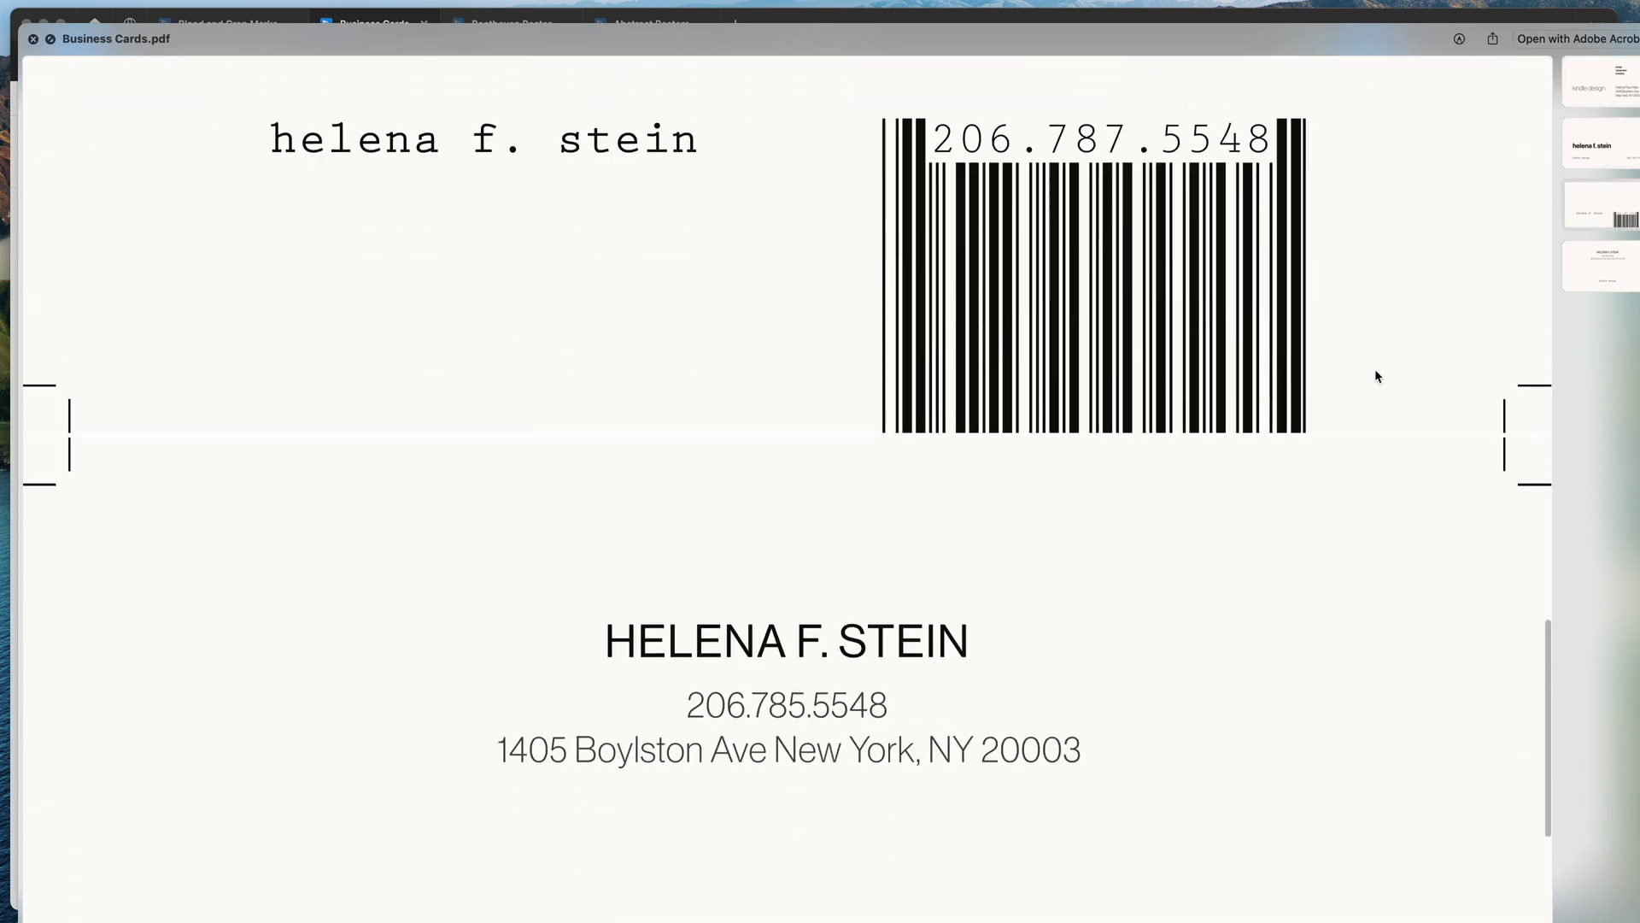
# - Inspect the crop marks at each card's corners in the Business Cards.pdf preview
pyautogui.moveTo(1141, 47); pyautogui.dragTo(1263, 50)
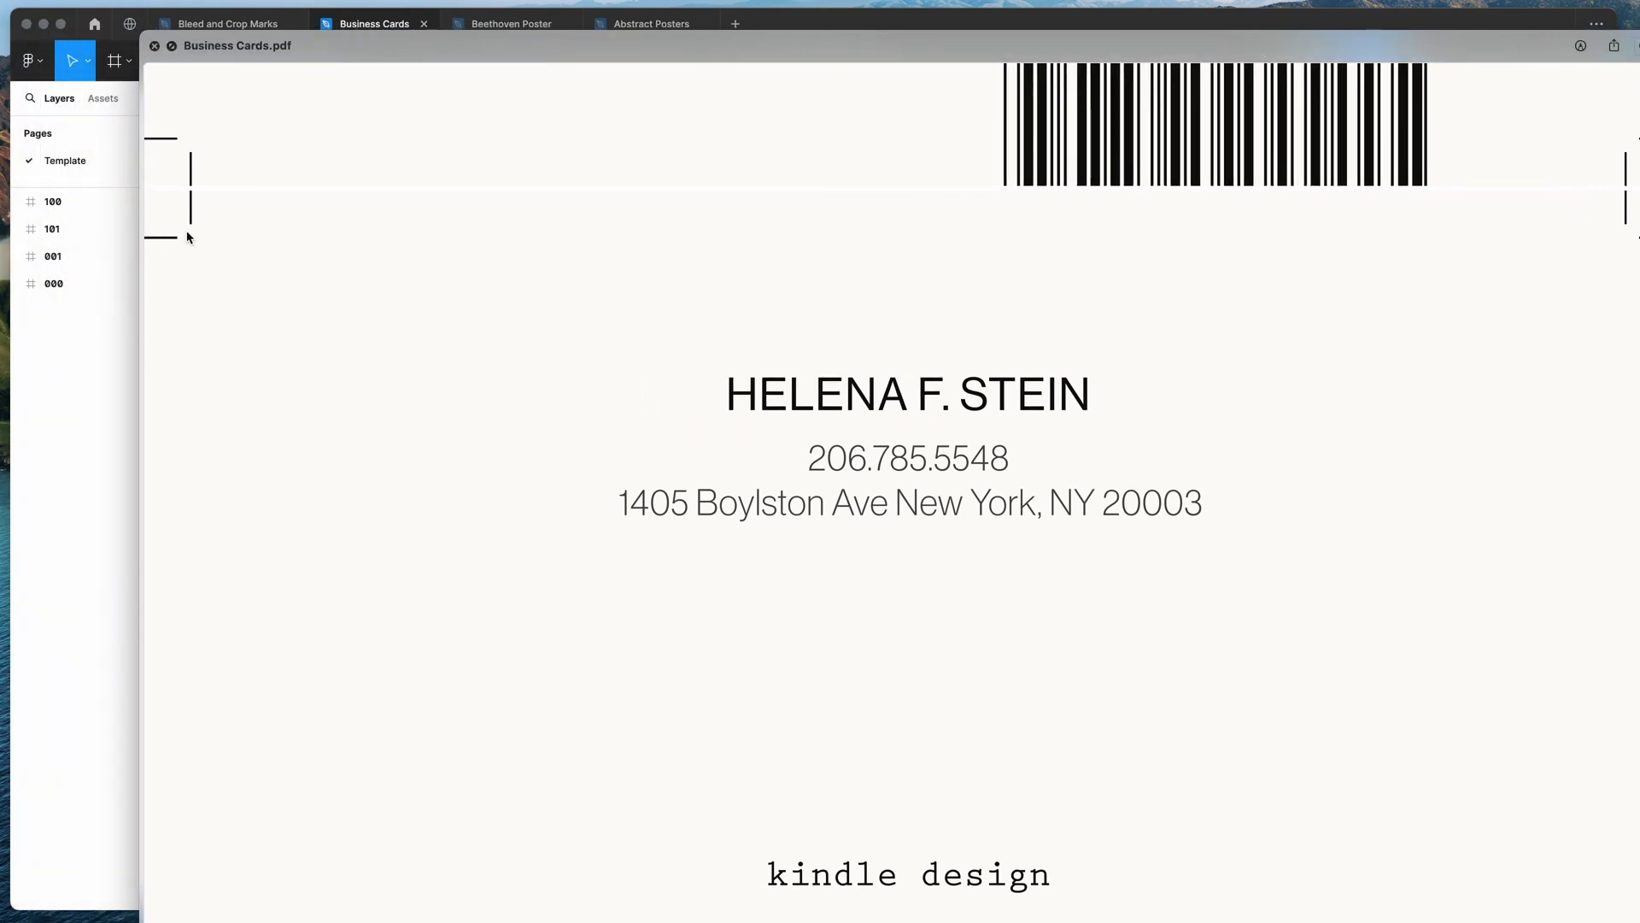
pyautogui.press('space')
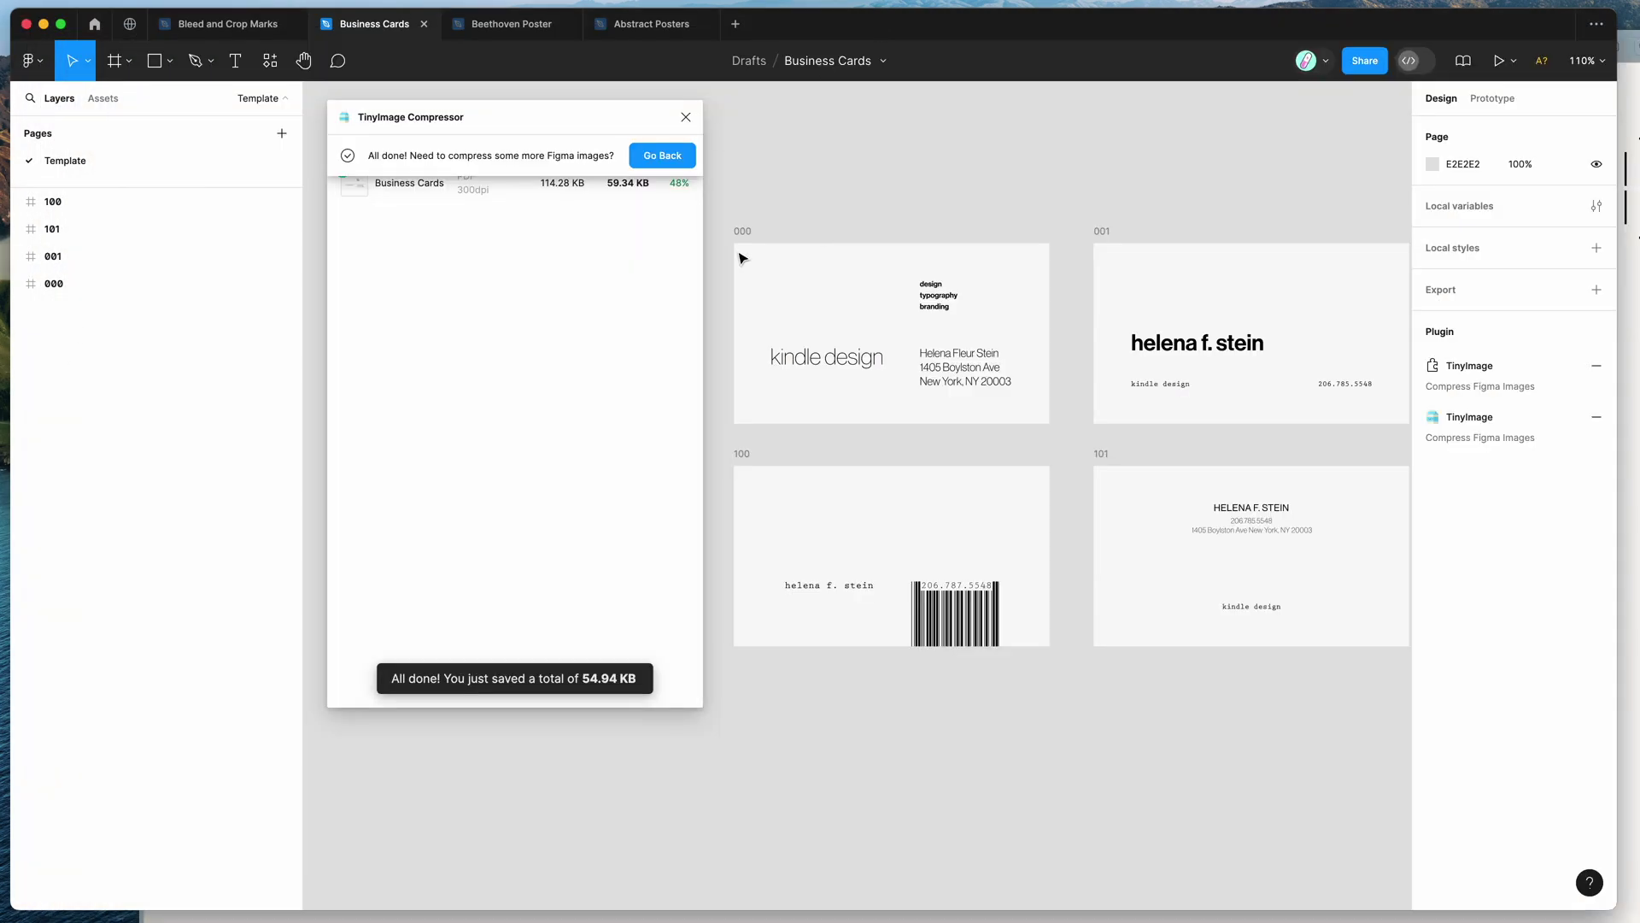
pyautogui.click(750, 235)
pyautogui.click(742, 238)
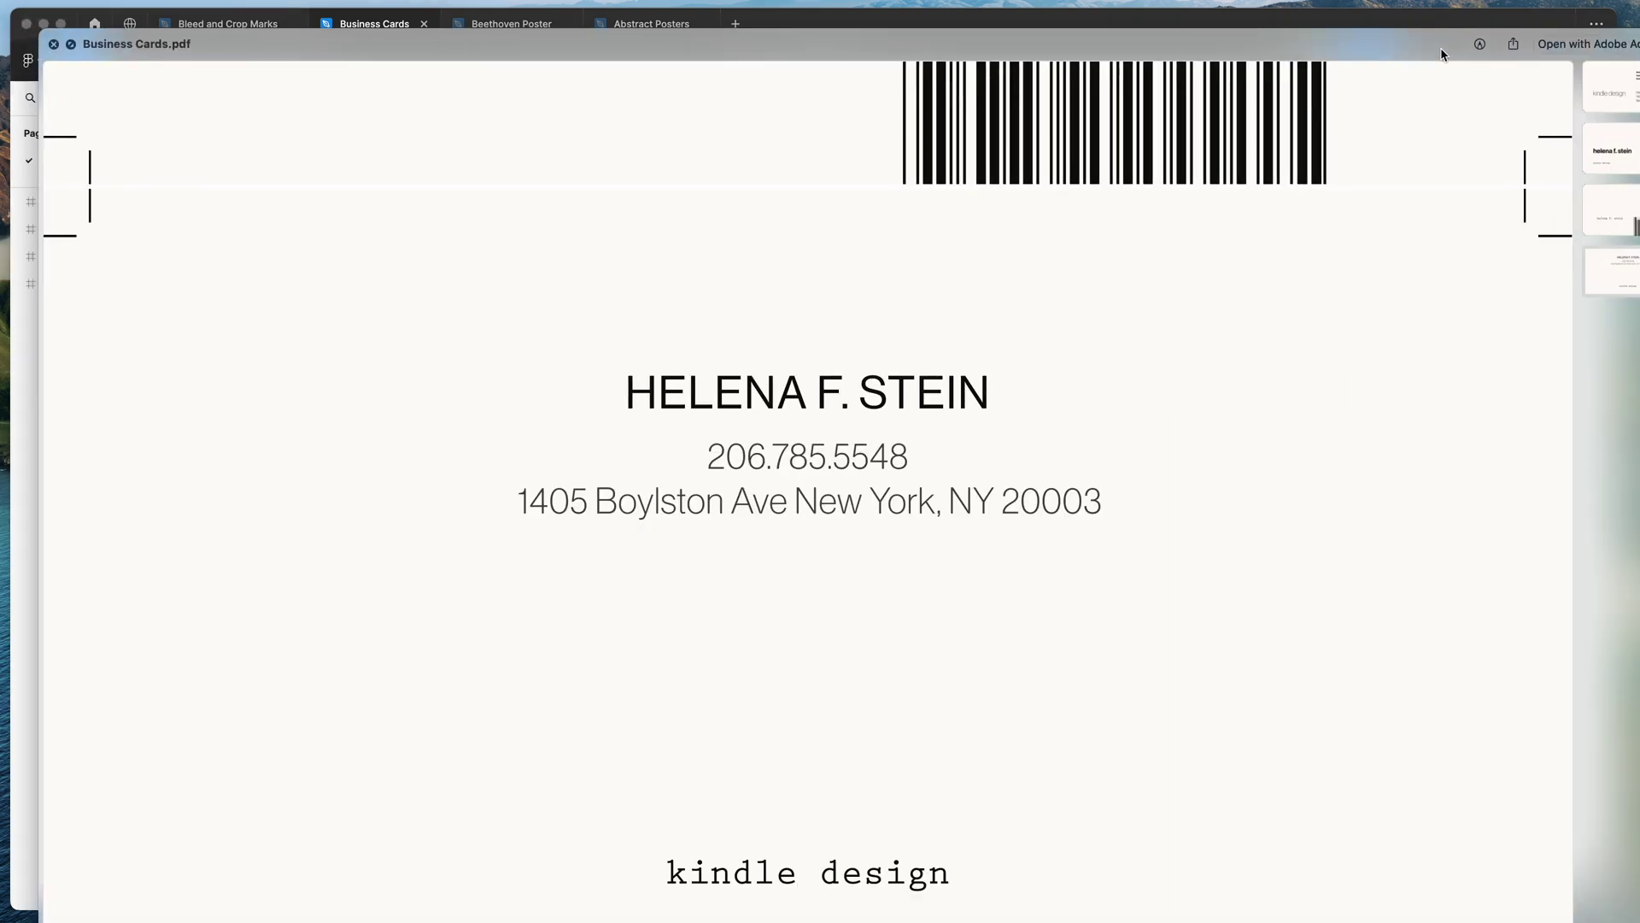
pyautogui.scroll(-2, 1534, 247)
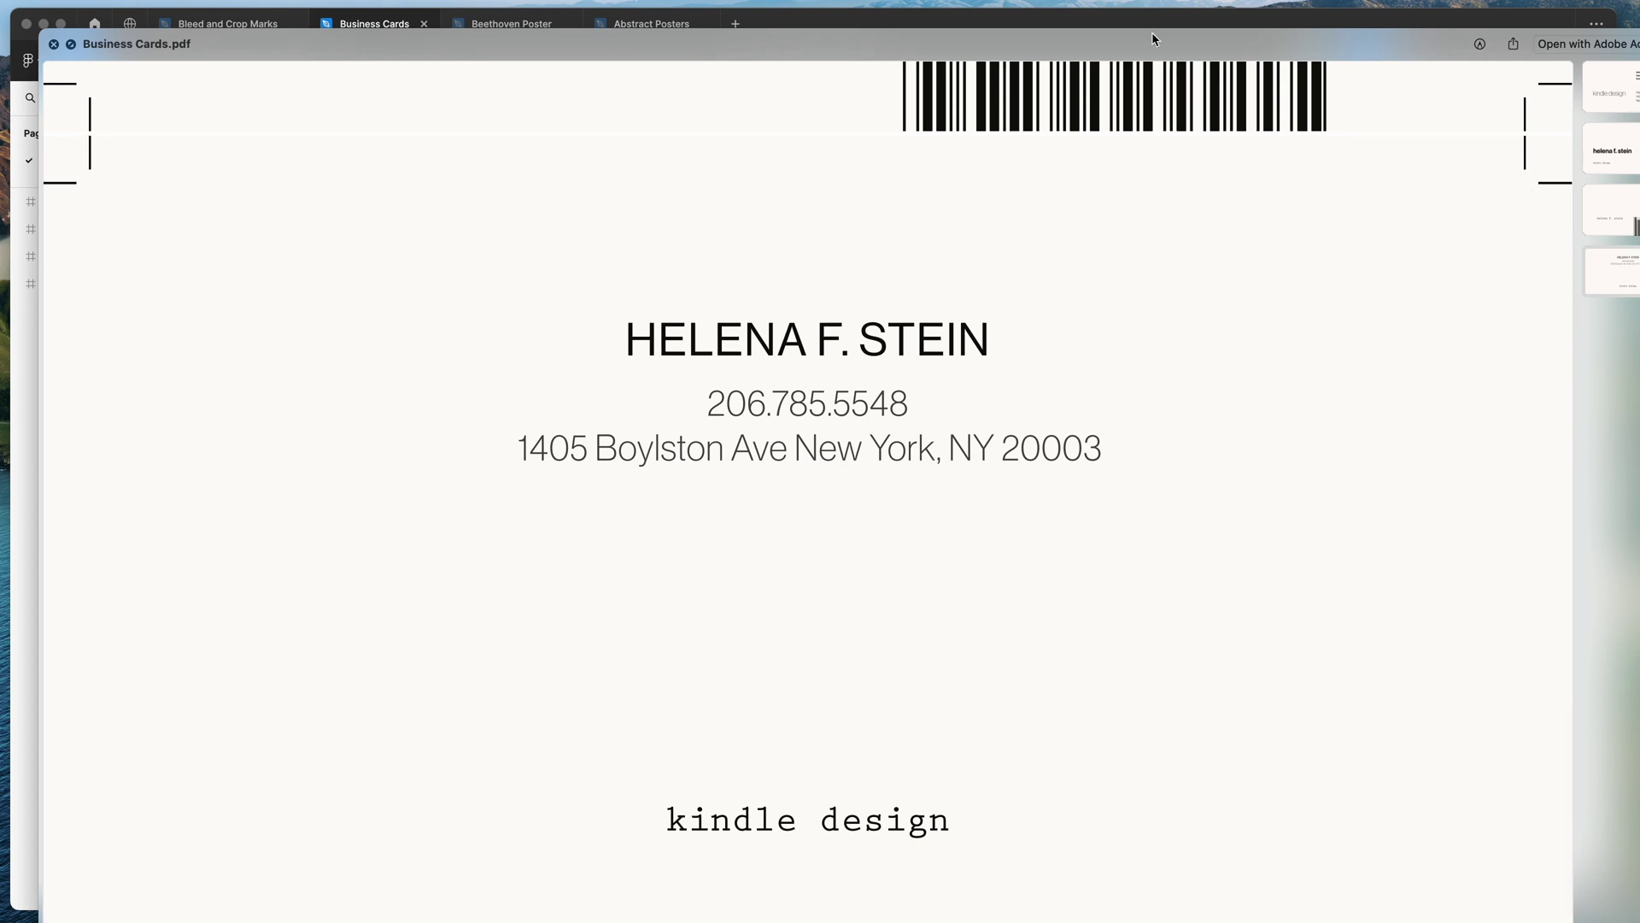
pyautogui.press('Escape')
pyautogui.click(744, 235)
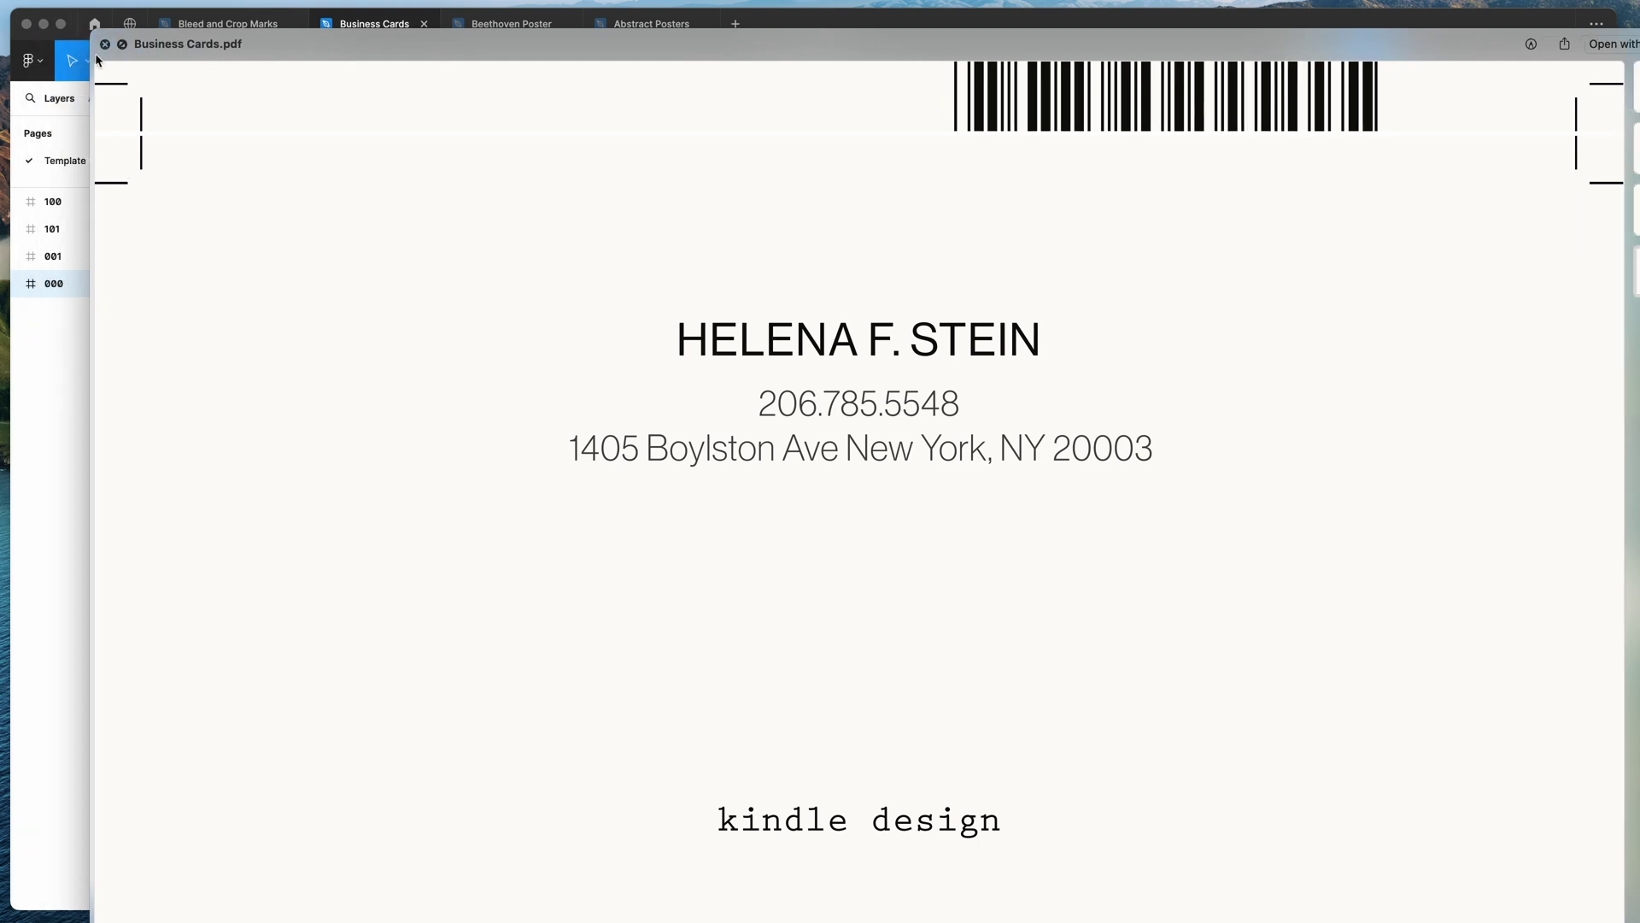
# - Switch to Beethoven Poster, rerun TinyImage with Super+Alt+P, and enable 3 mm bleed with crop marks
pyautogui.click(114, 46)
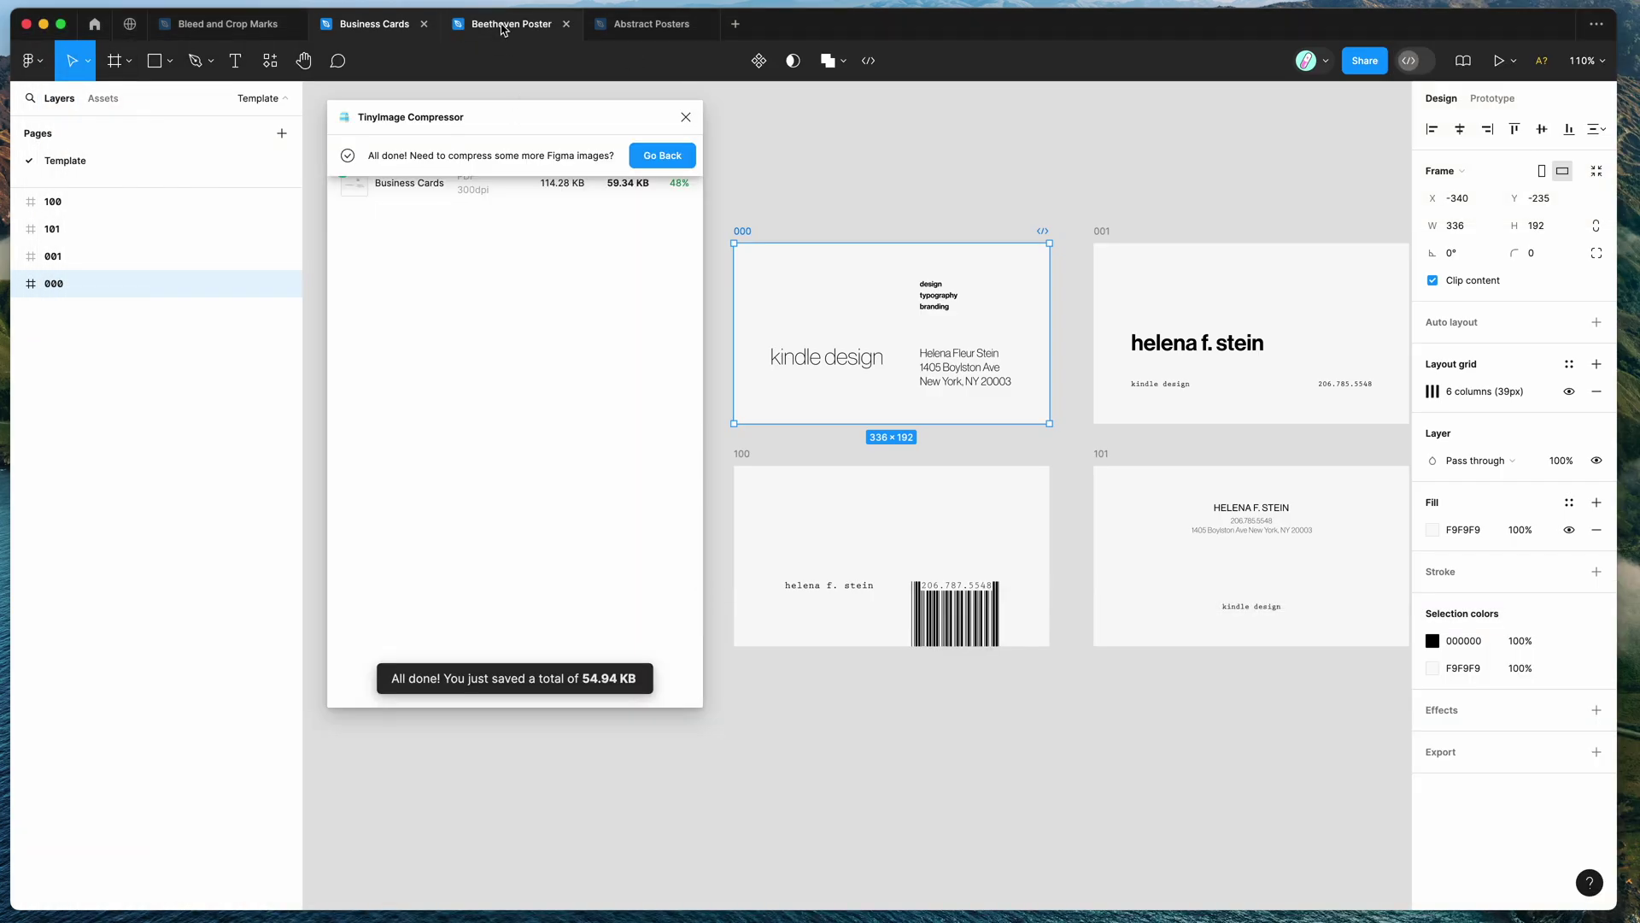
pyautogui.click(502, 25)
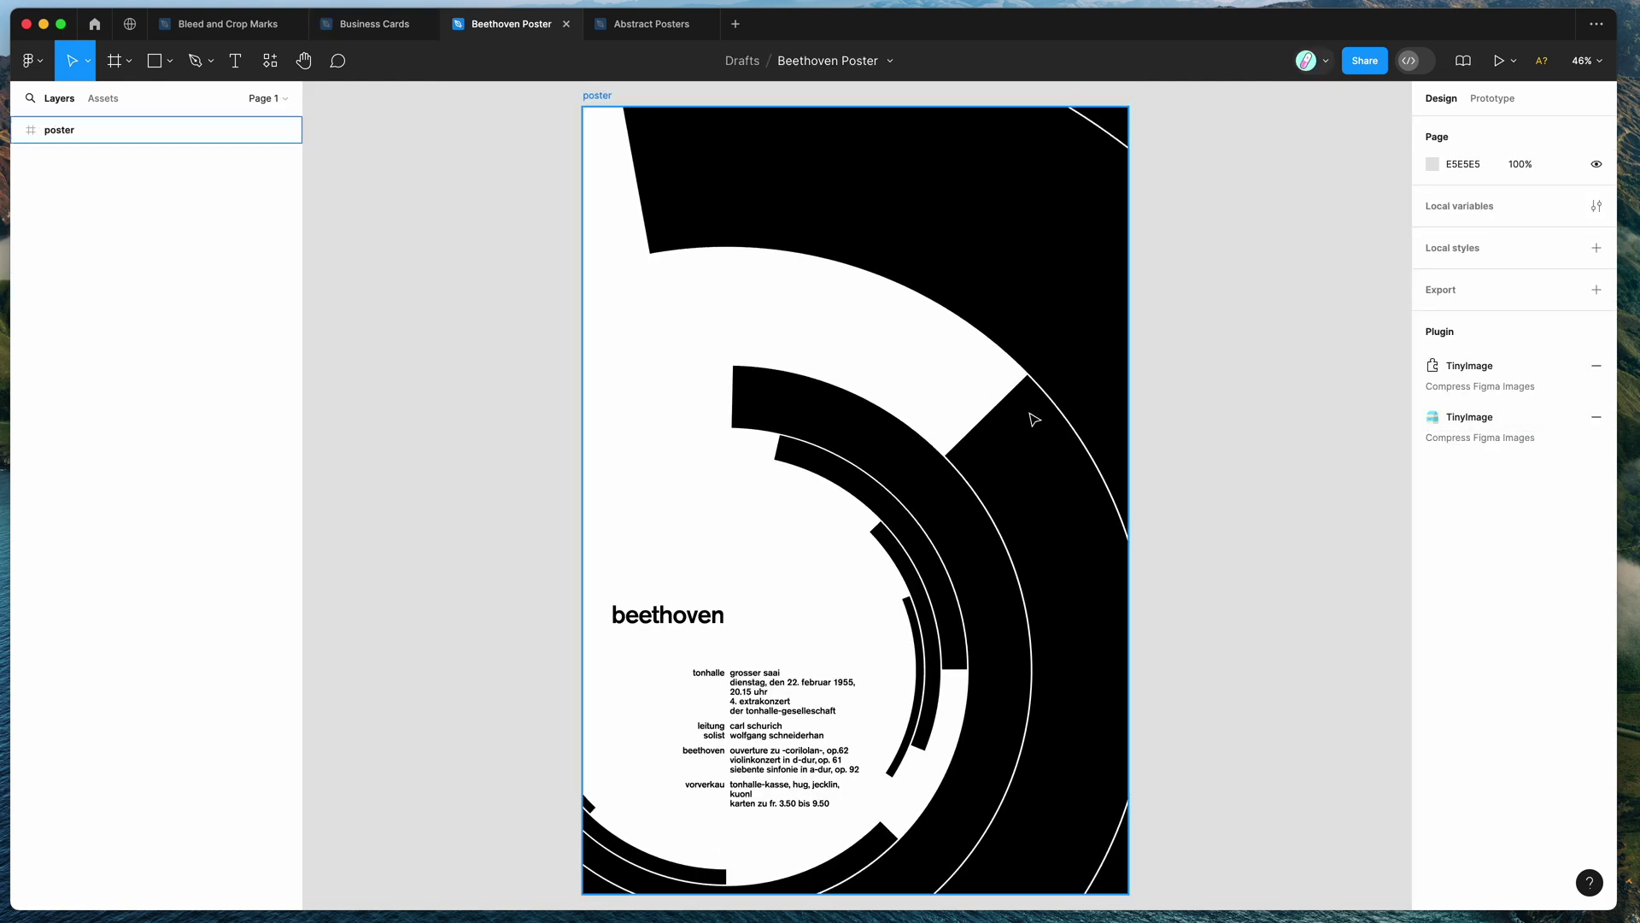
pyautogui.press('super+alt+p')
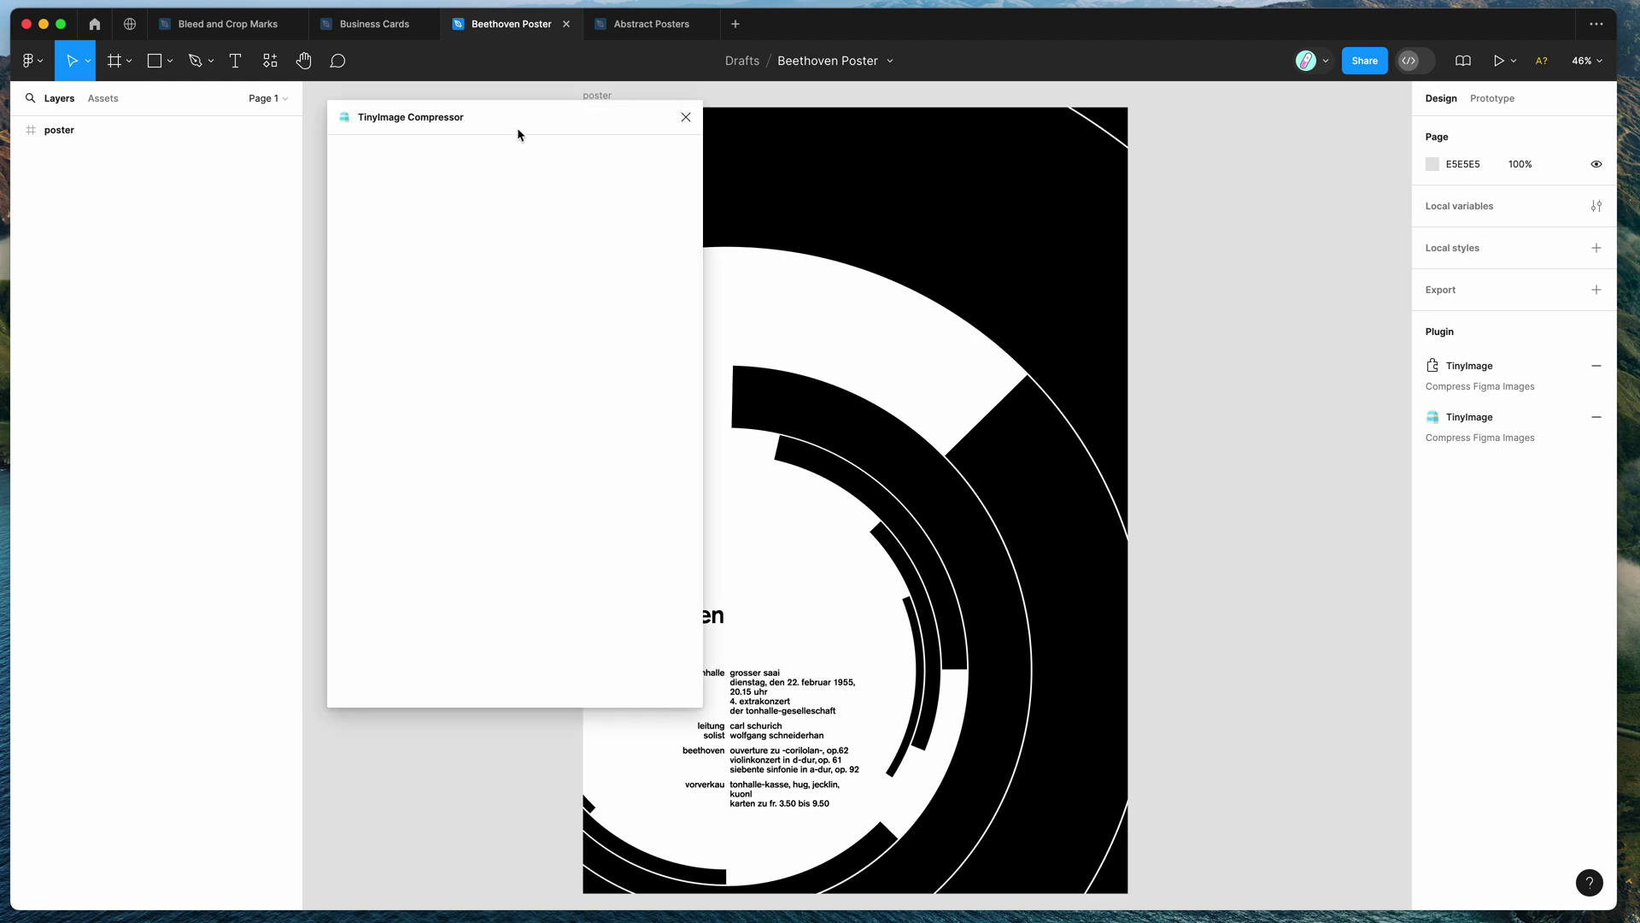
pyautogui.hscroll(-5, 836, 229)
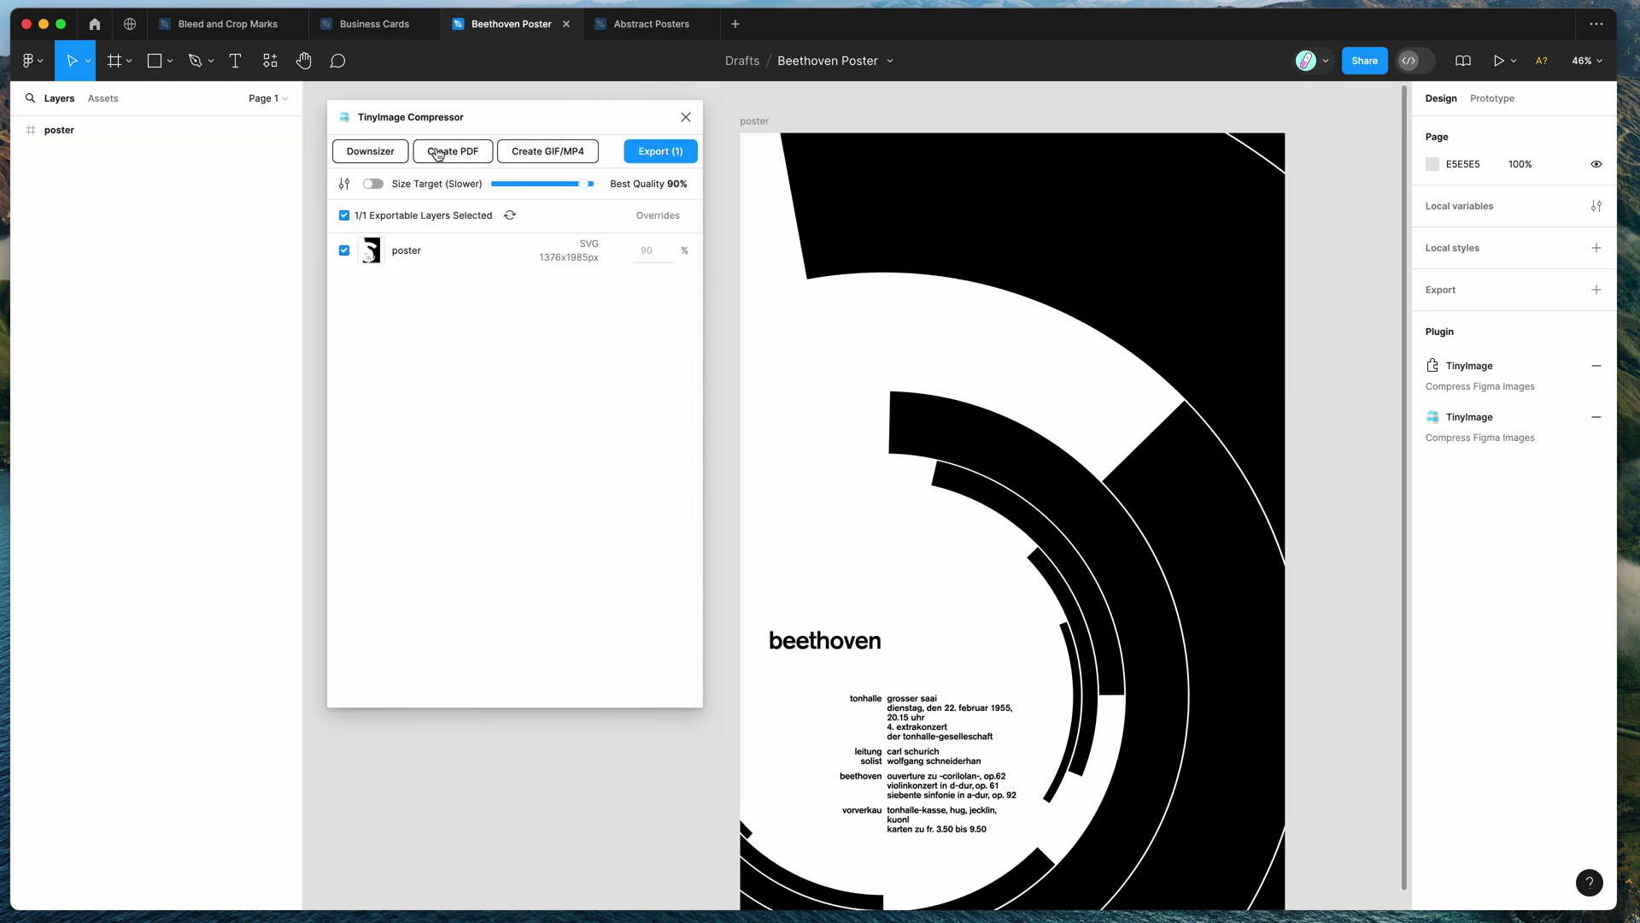
pyautogui.click(443, 153)
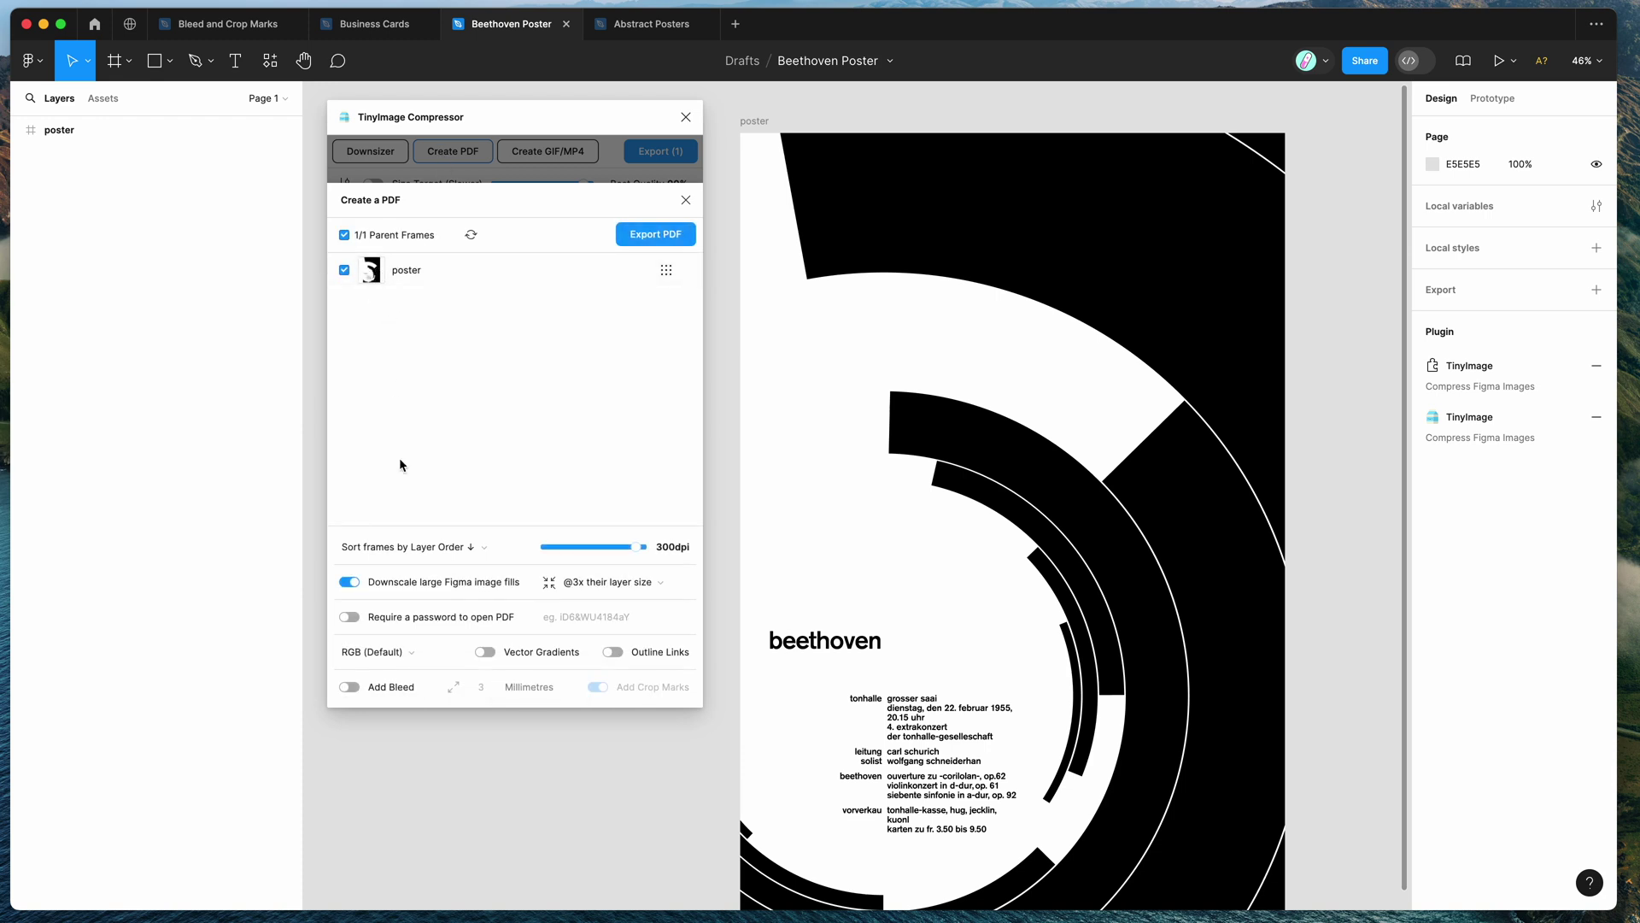
pyautogui.click(372, 690)
pyautogui.click(647, 239)
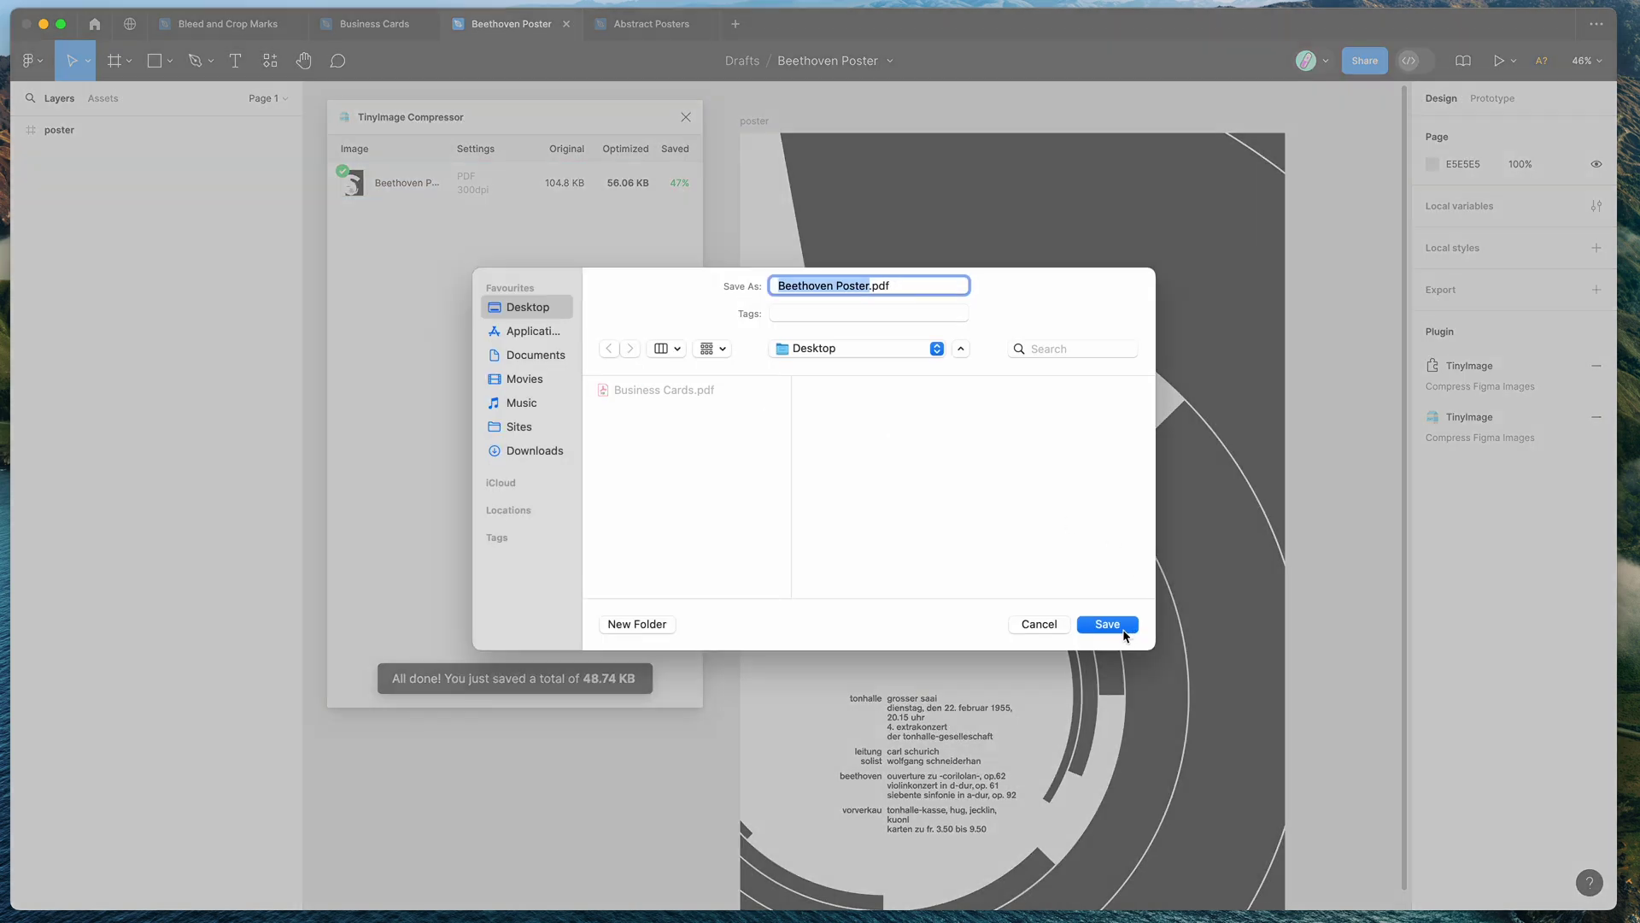
# - Save Beethoven Poster.pdf from the save dialog
pyautogui.click(1123, 630)
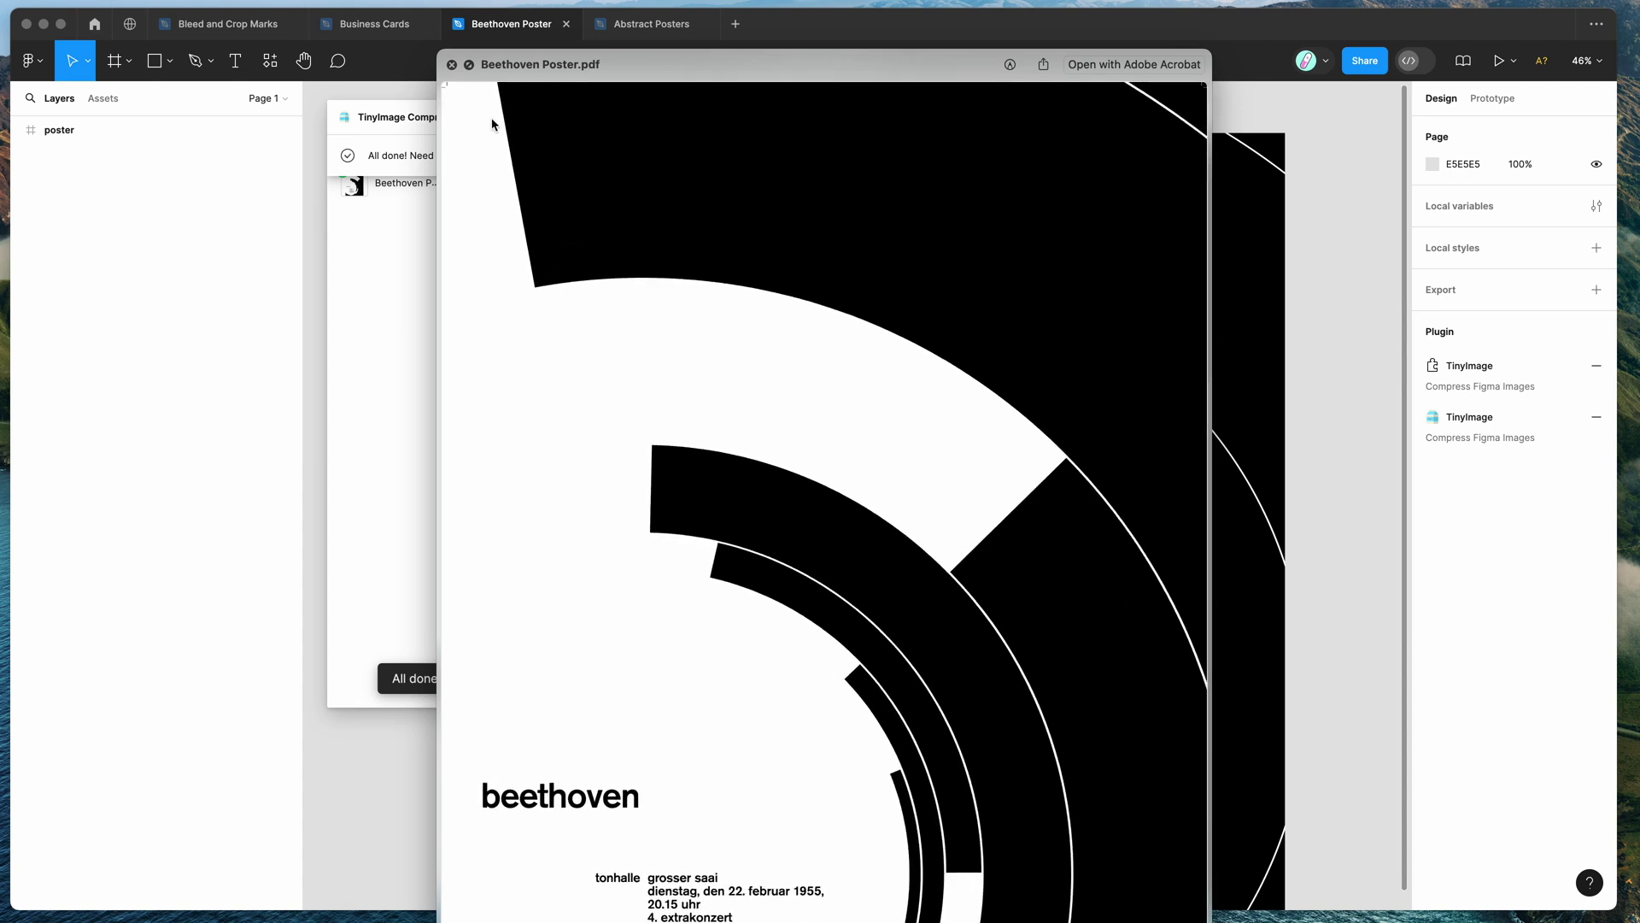
# - Zoom into the Beethoven Poster PDF's corners to inspect the crop marks
pyautogui.scroll(5, 492, 124)
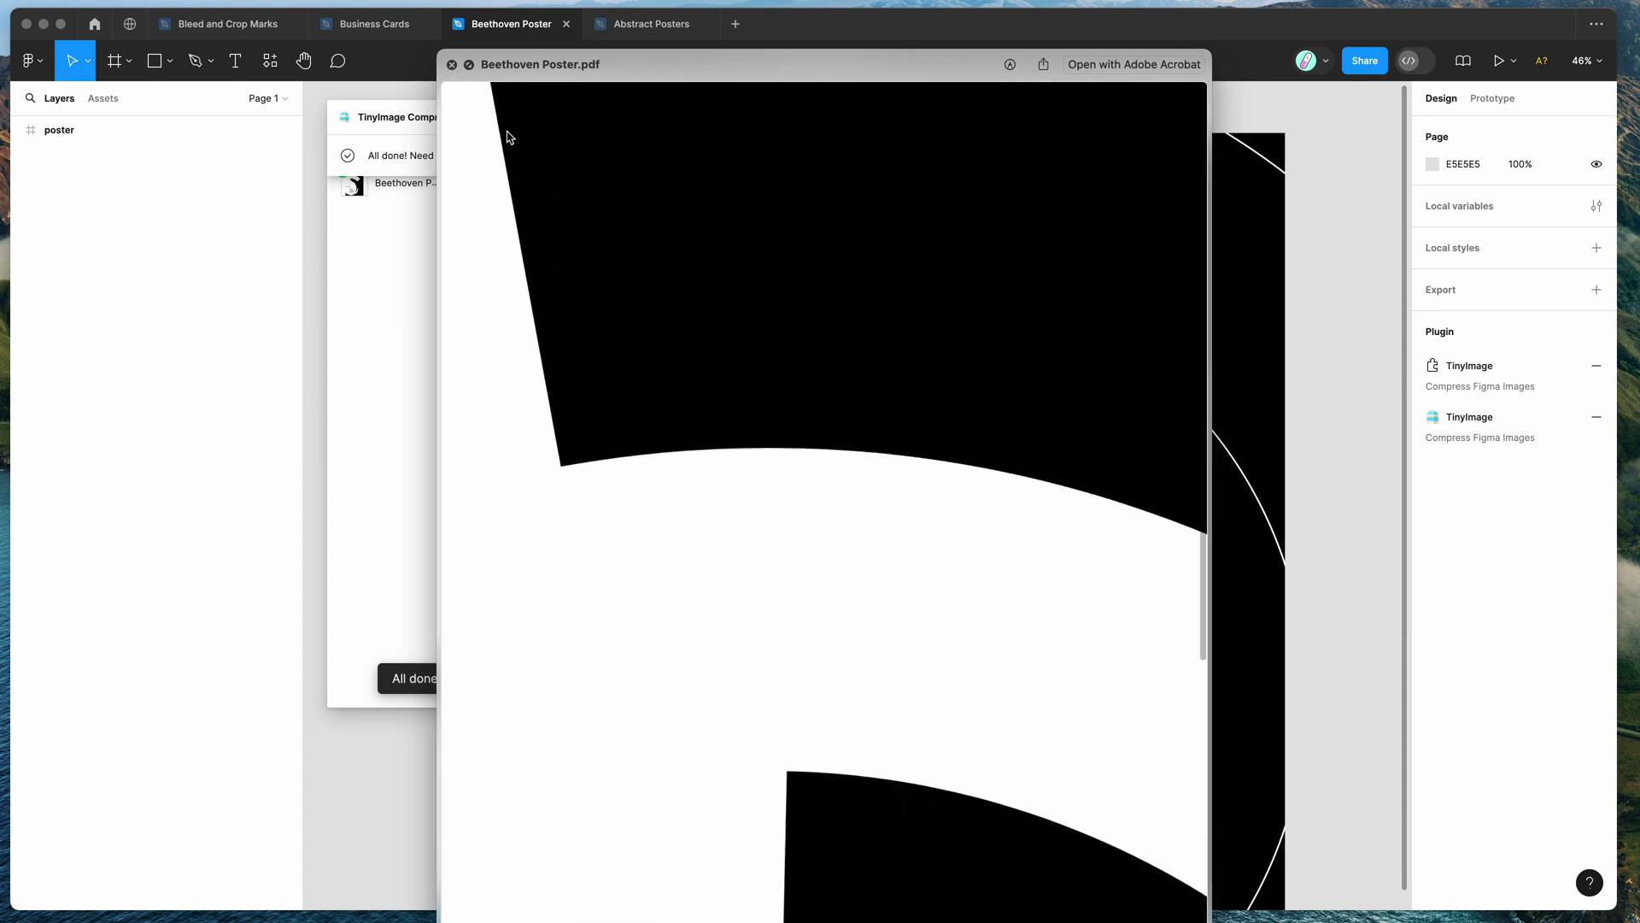
pyautogui.scroll(5, 507, 136)
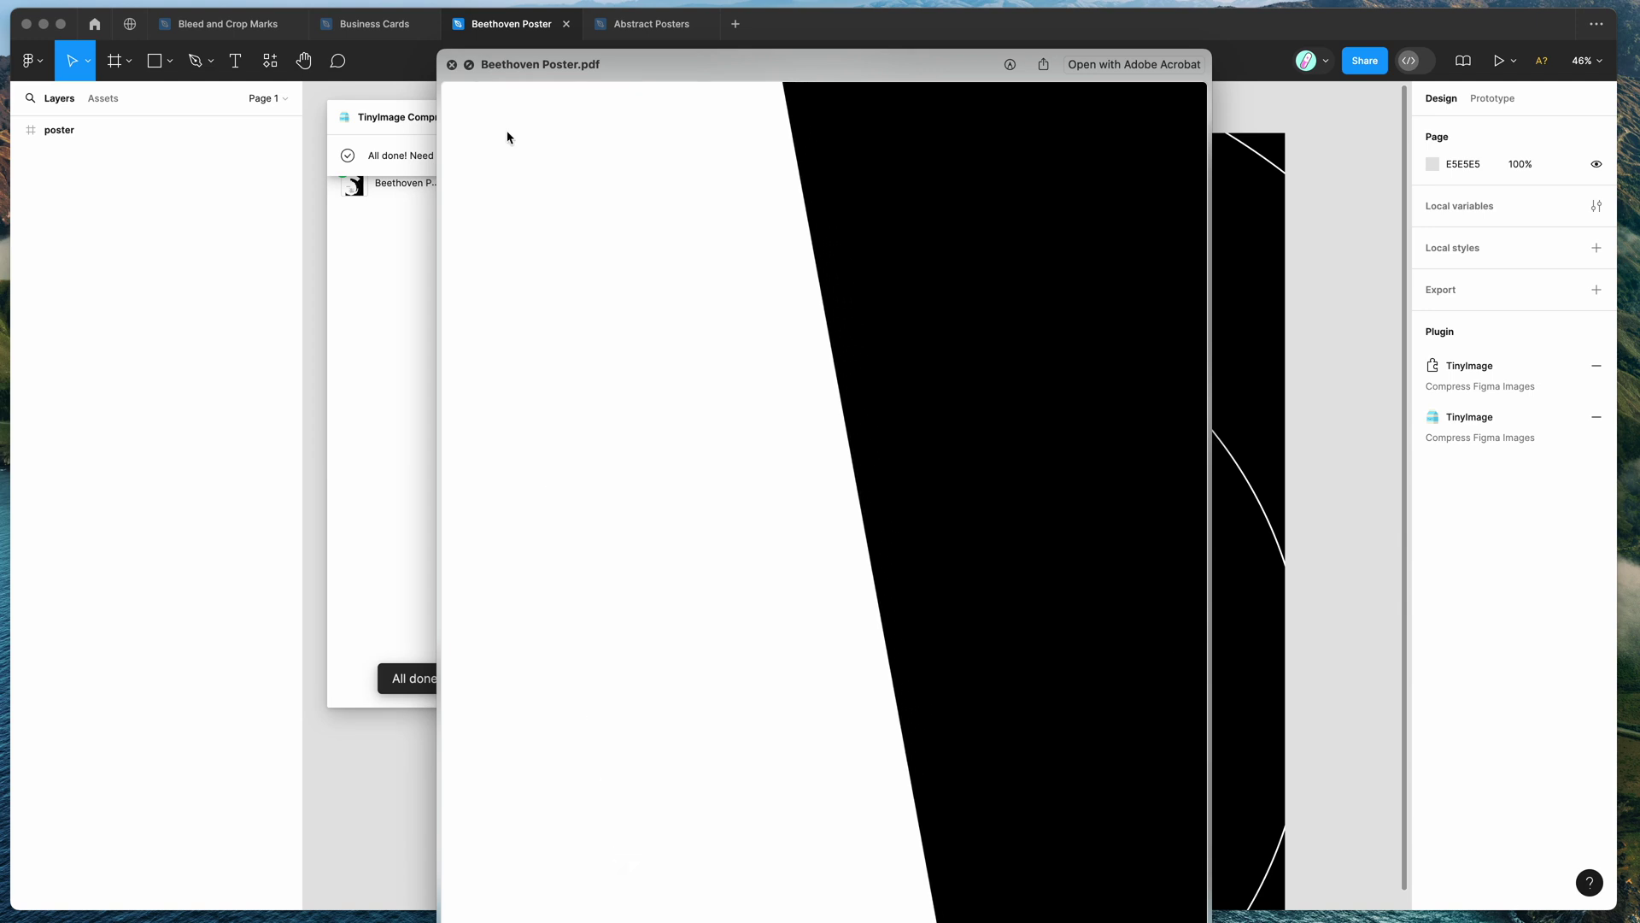
pyautogui.scroll(-5, 507, 137)
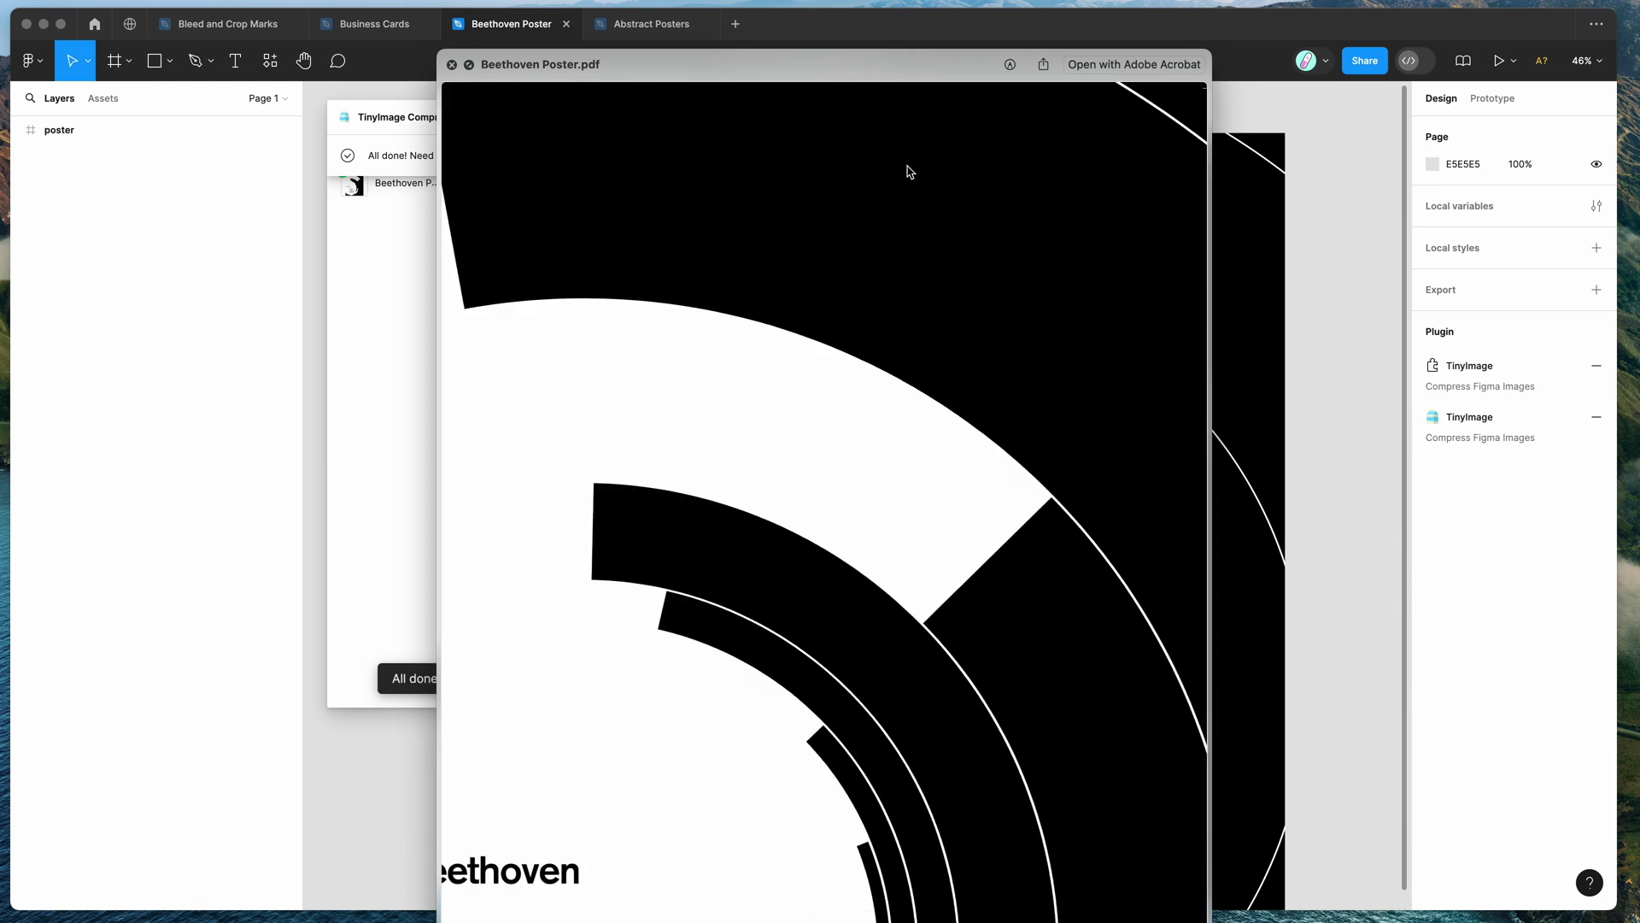
pyautogui.scroll(5, 1122, 155)
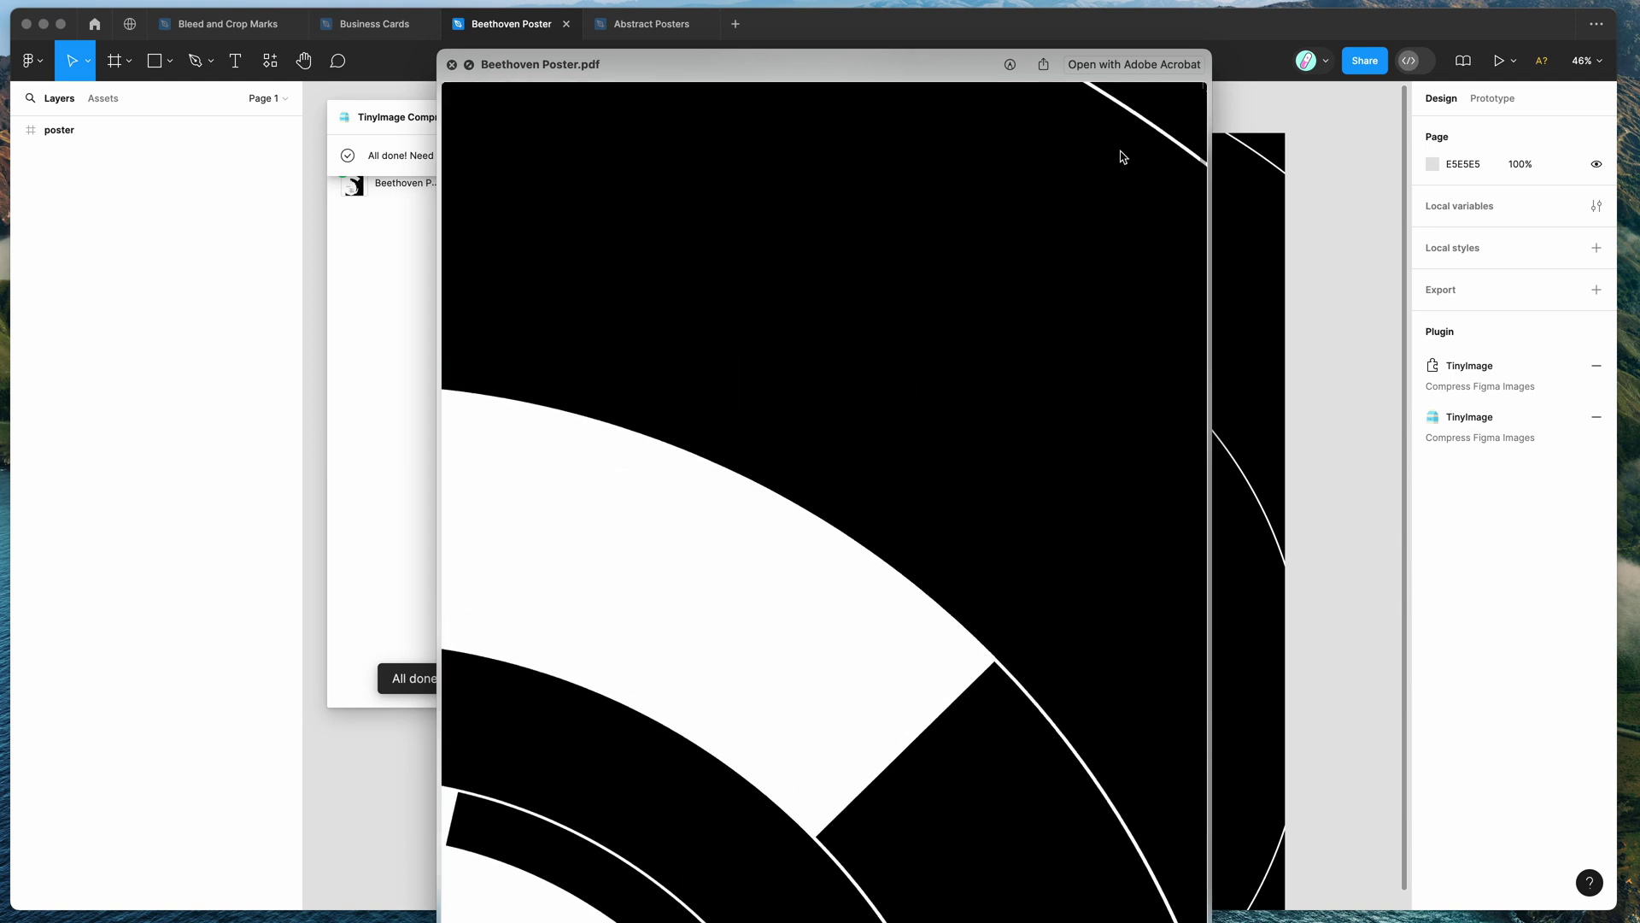
pyautogui.scroll(5, 1068, 107)
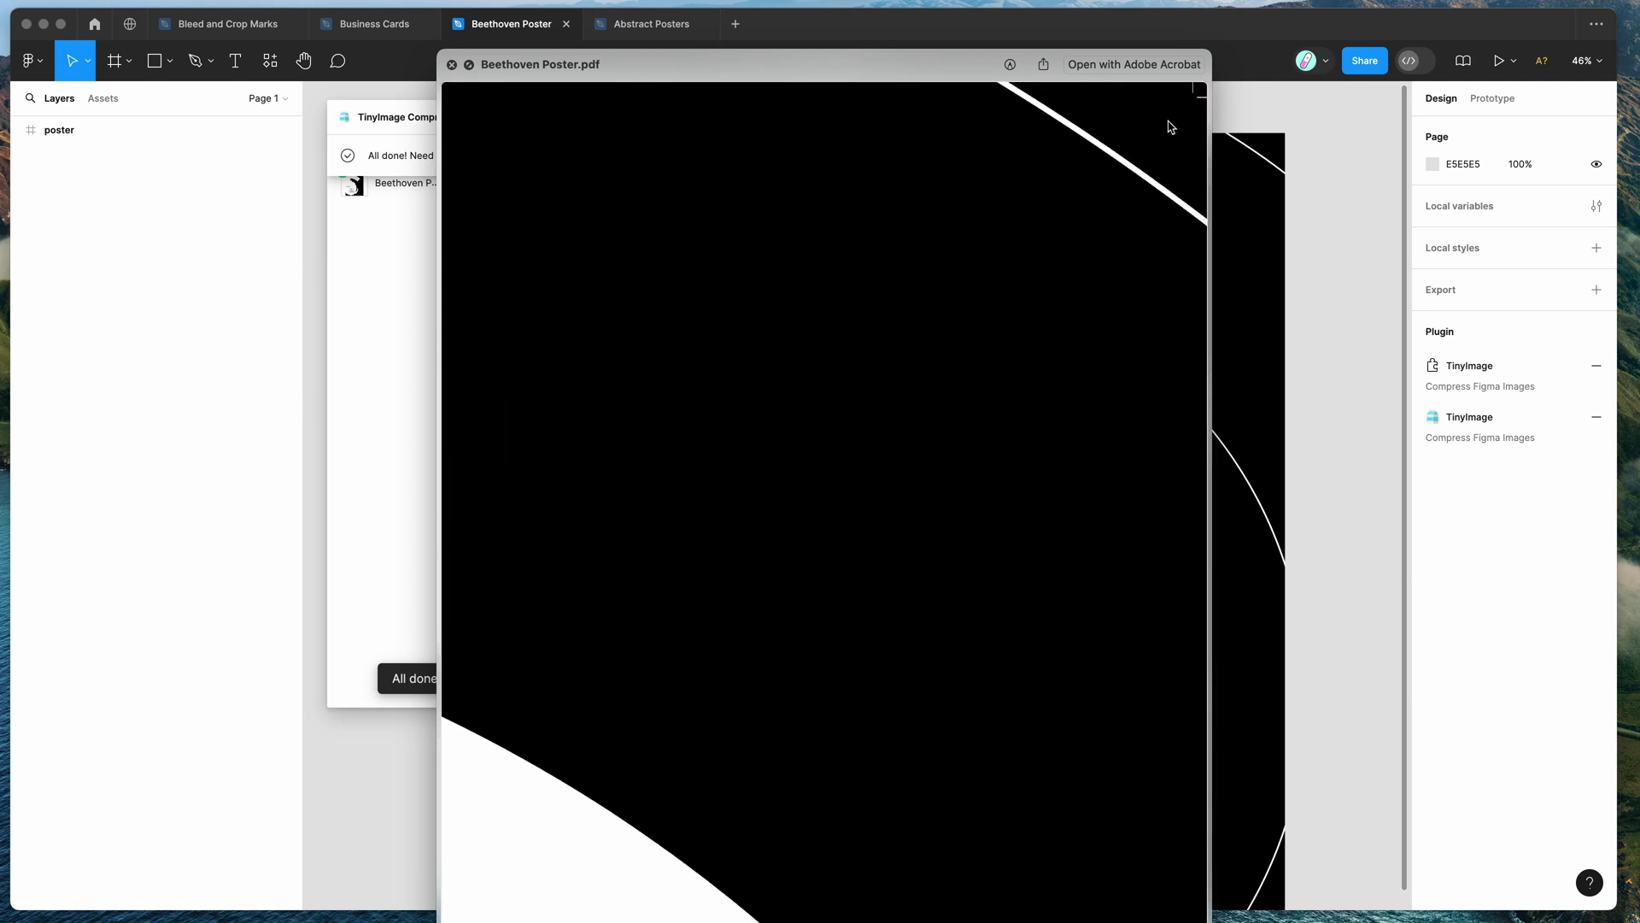
pyautogui.scroll(5, 1171, 127)
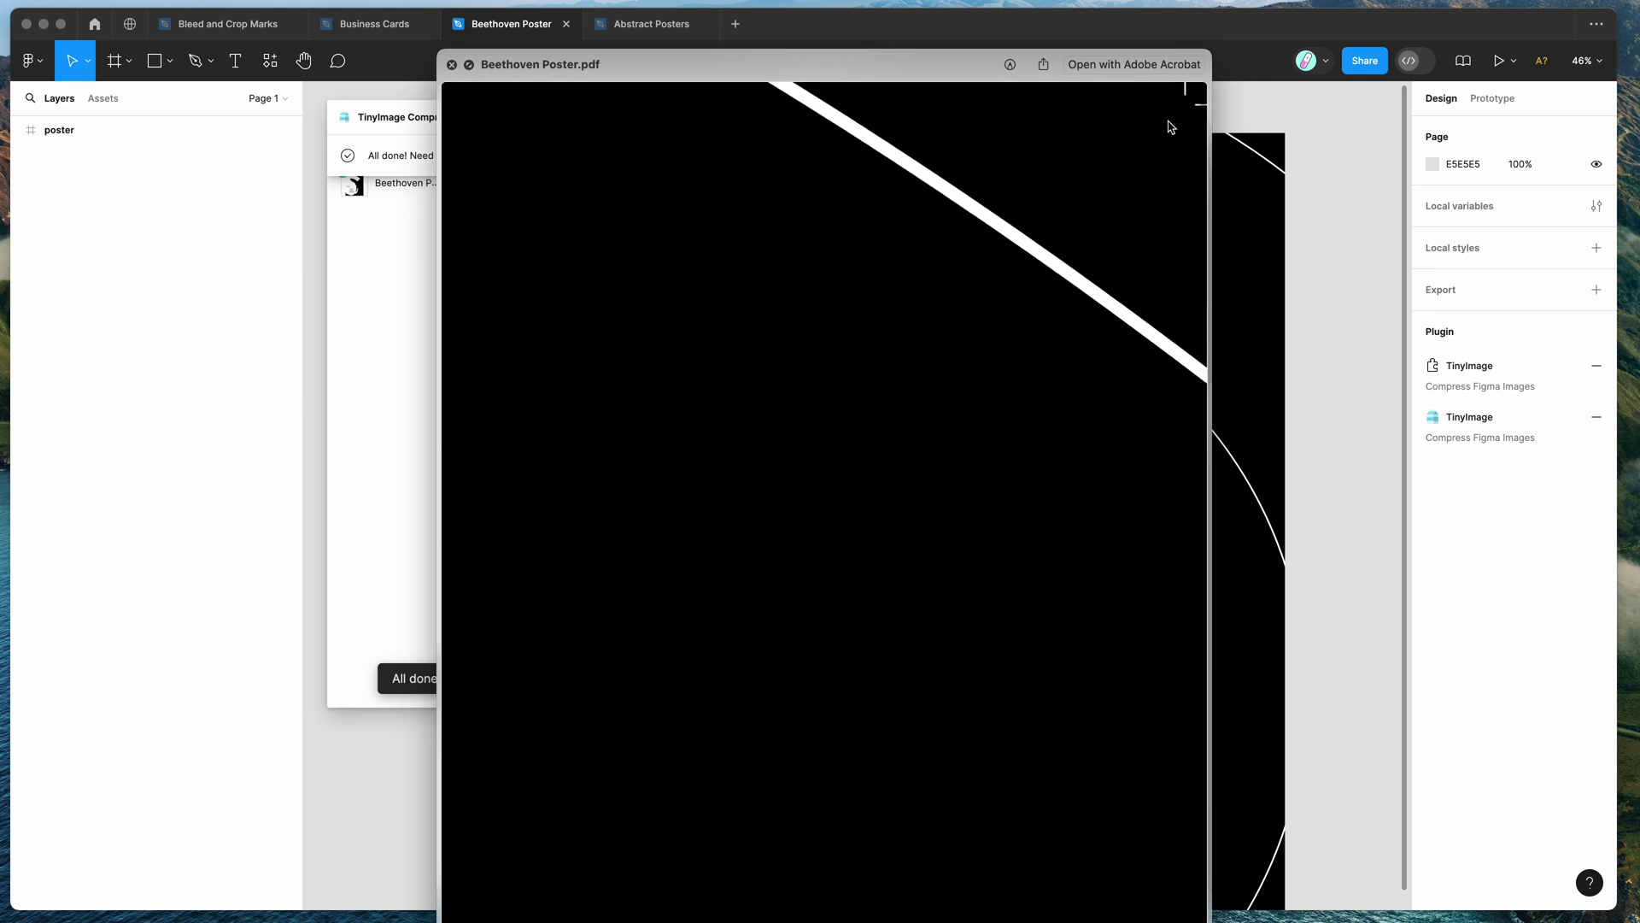
pyautogui.scroll(5, 1171, 127)
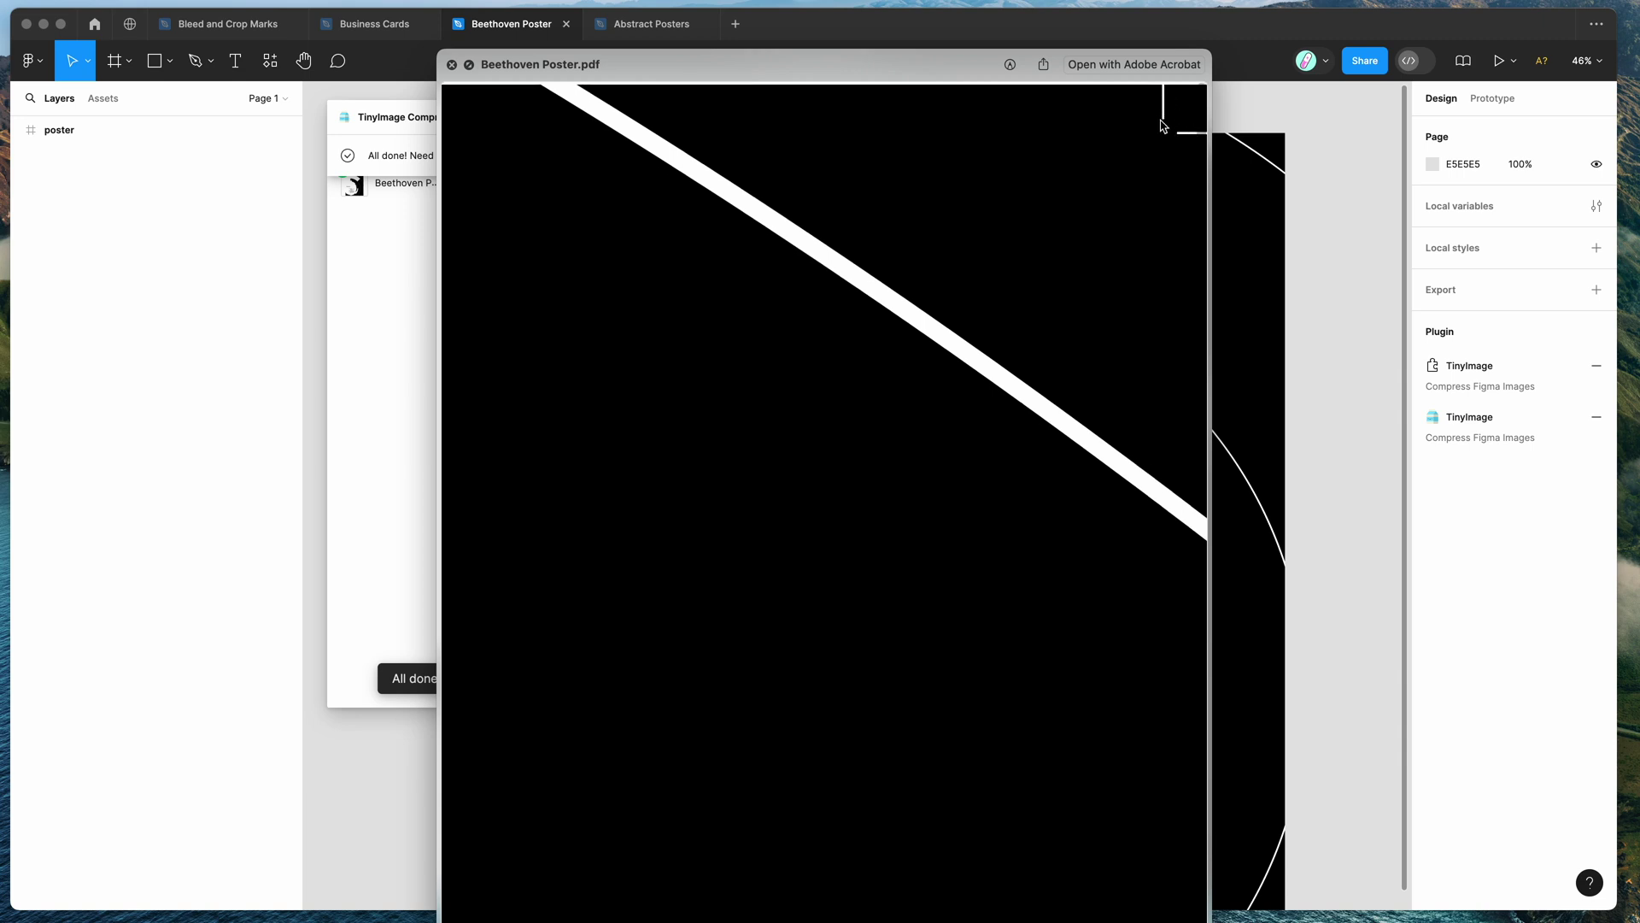
pyautogui.press('Escape')
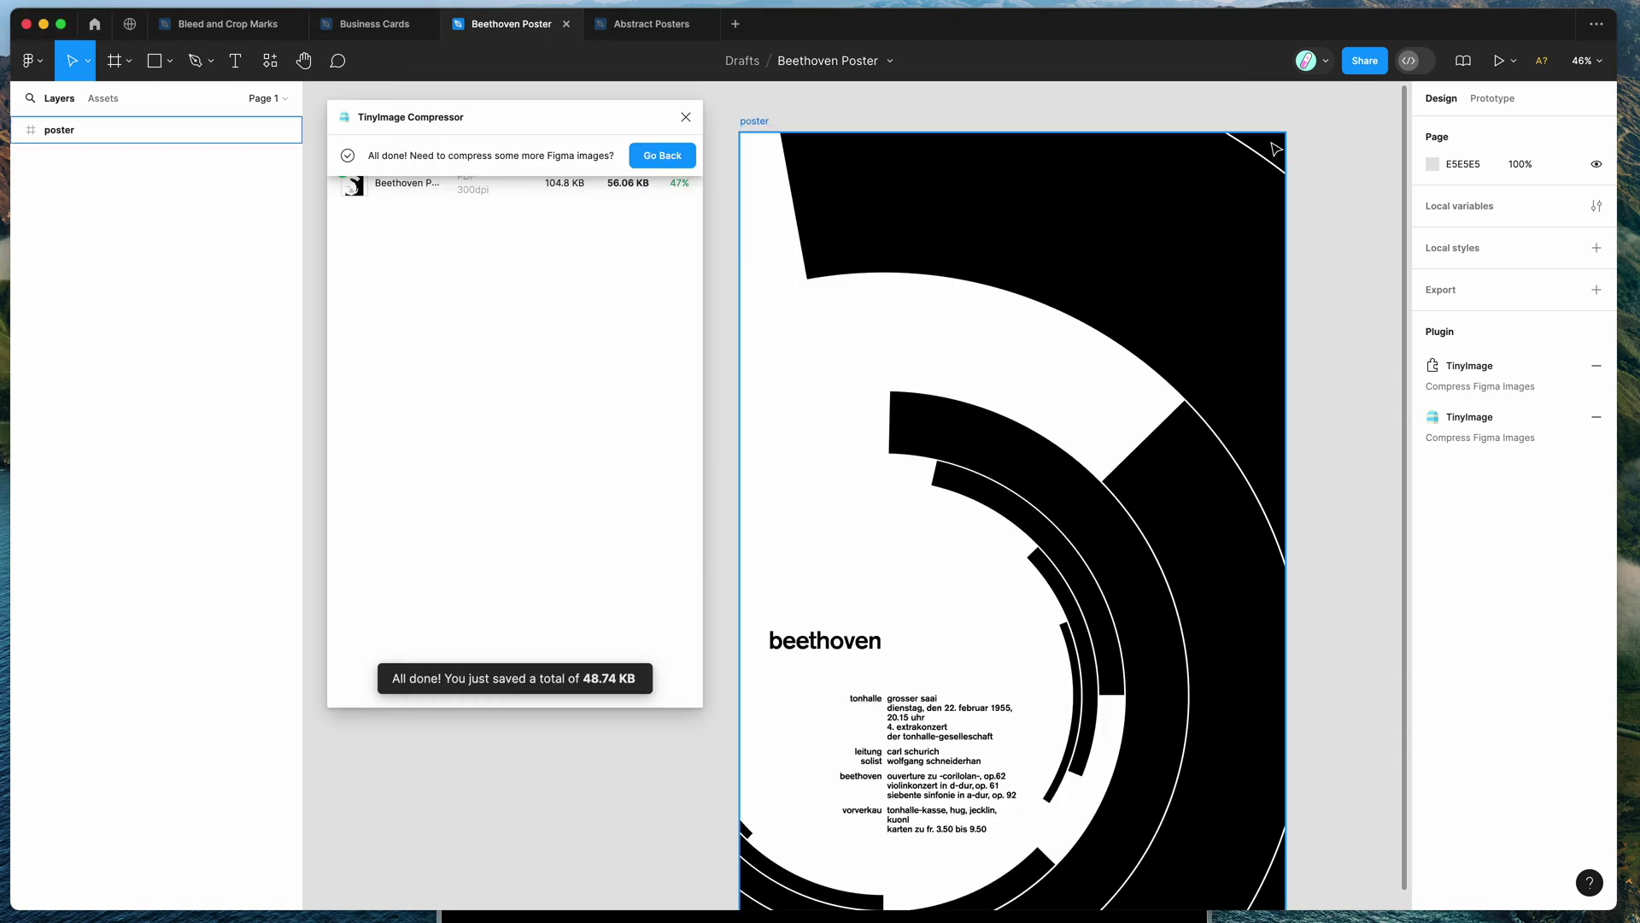
# - Reopen the poster PDF preview, pan across it once more, and close it
pyautogui.press('Escape')
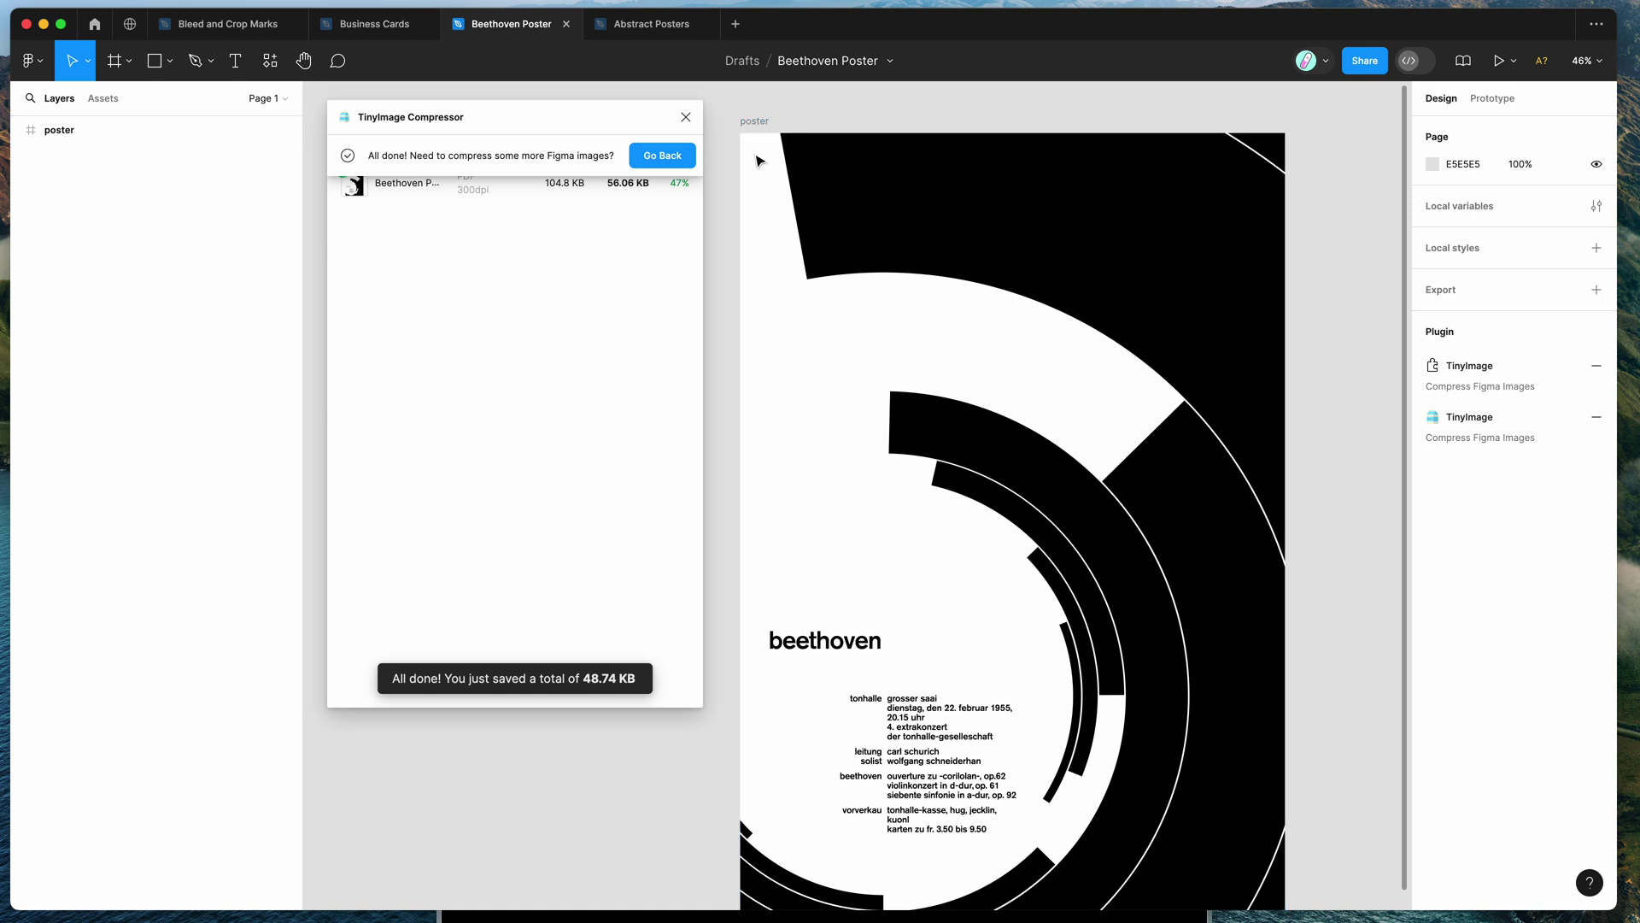
pyautogui.press('space')
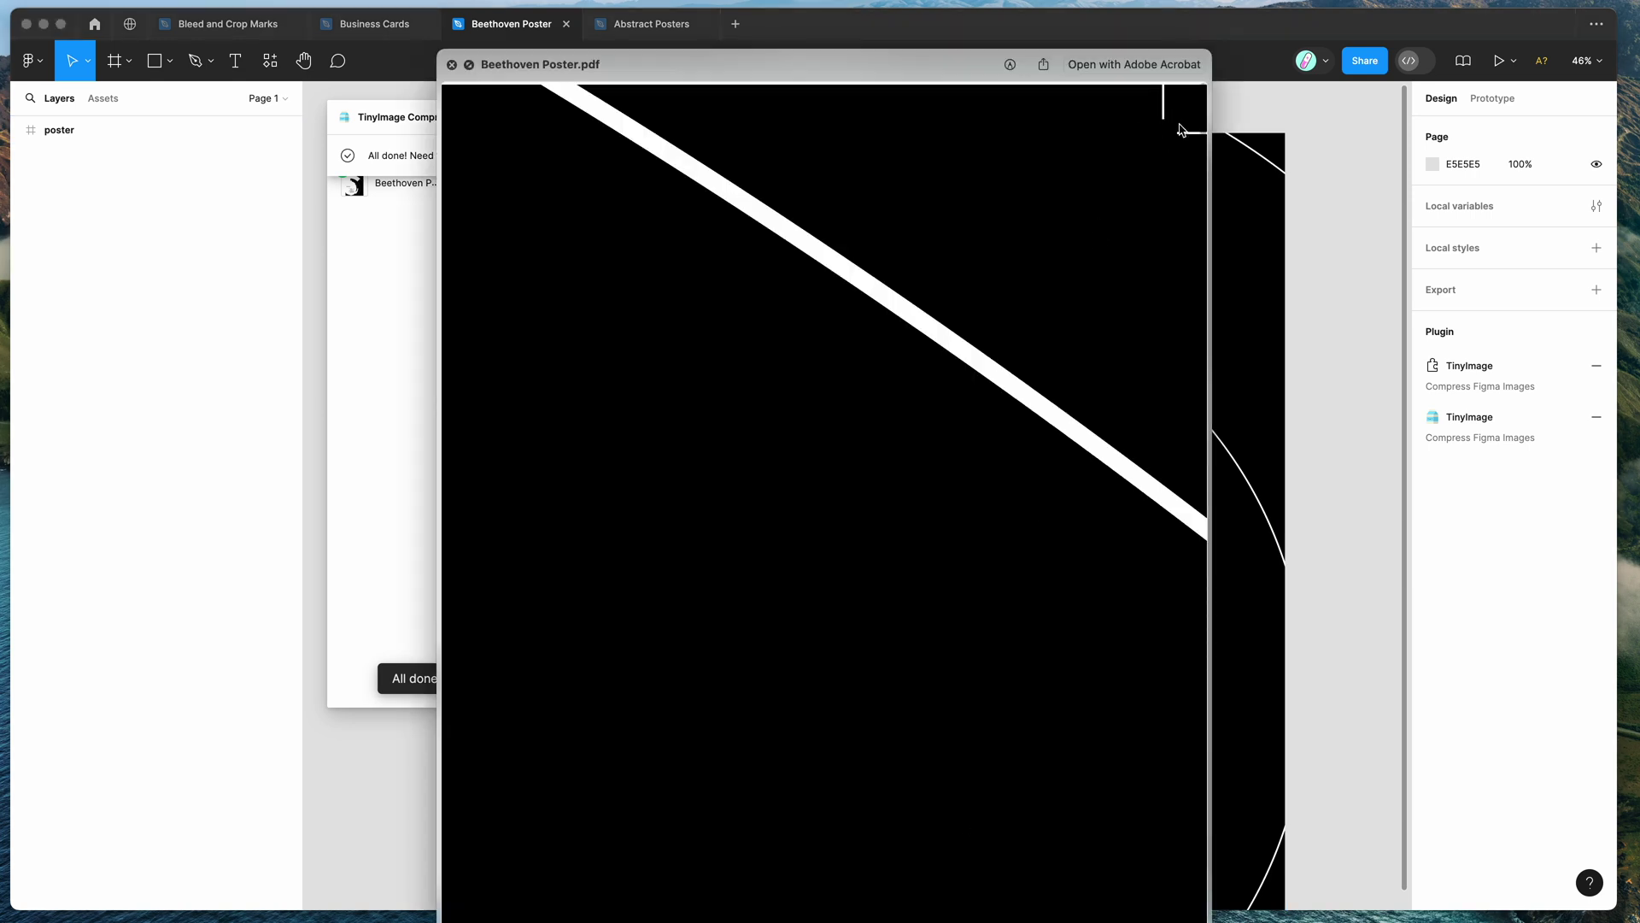
pyautogui.hscroll(-10, 928, 172)
pyautogui.hscroll(3, 927, 173)
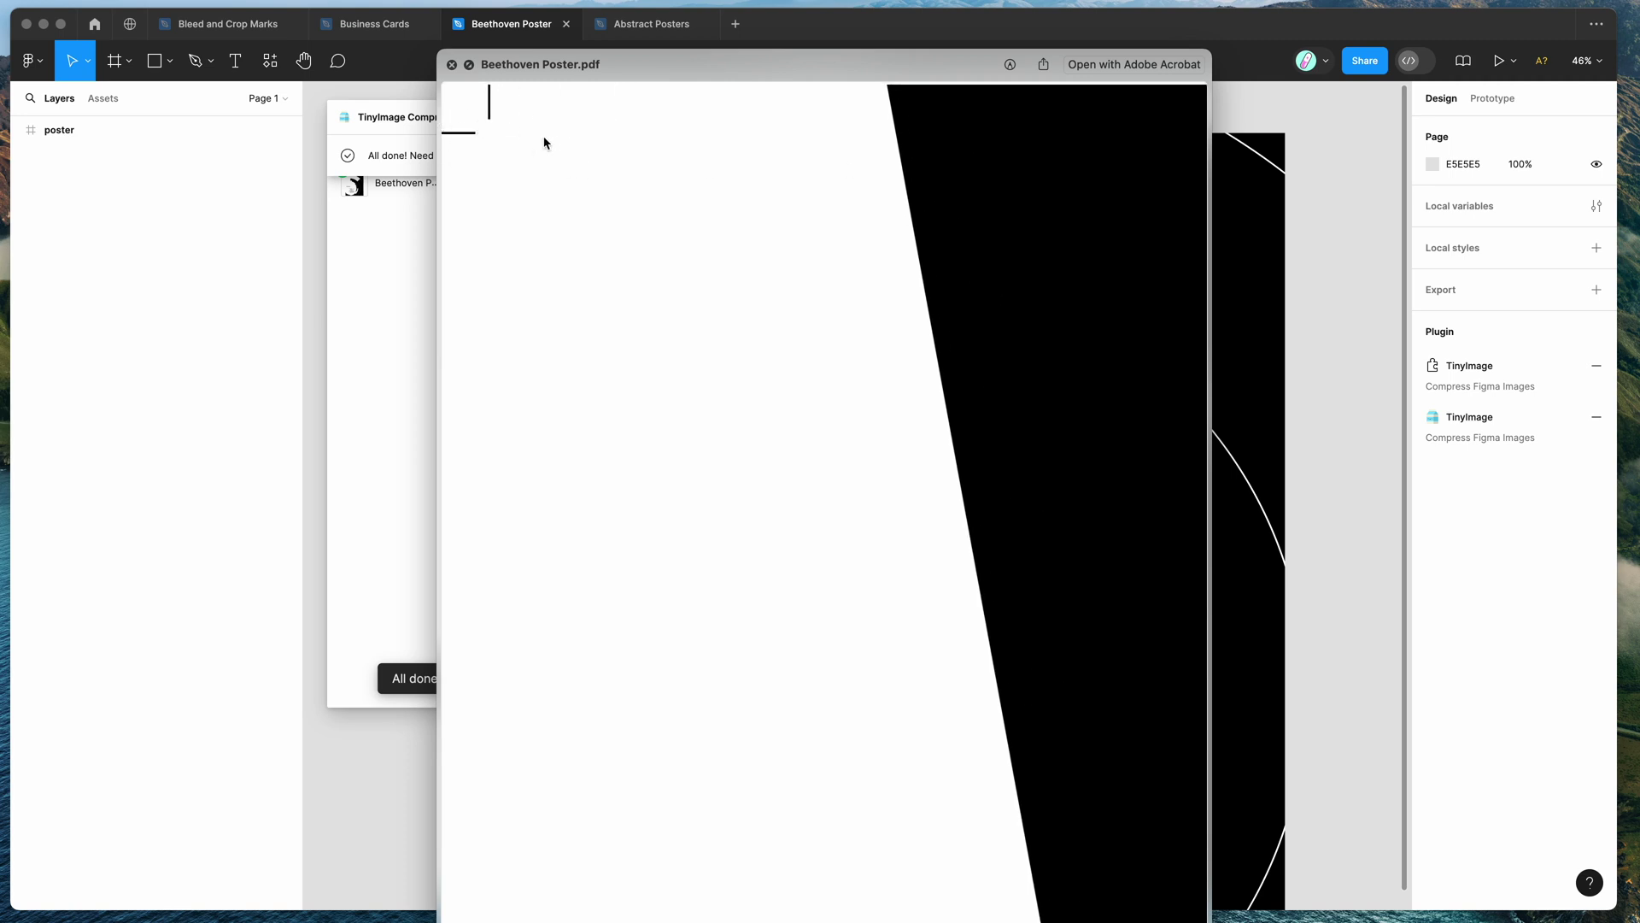
pyautogui.scroll(-5, 544, 143)
pyautogui.click(452, 66)
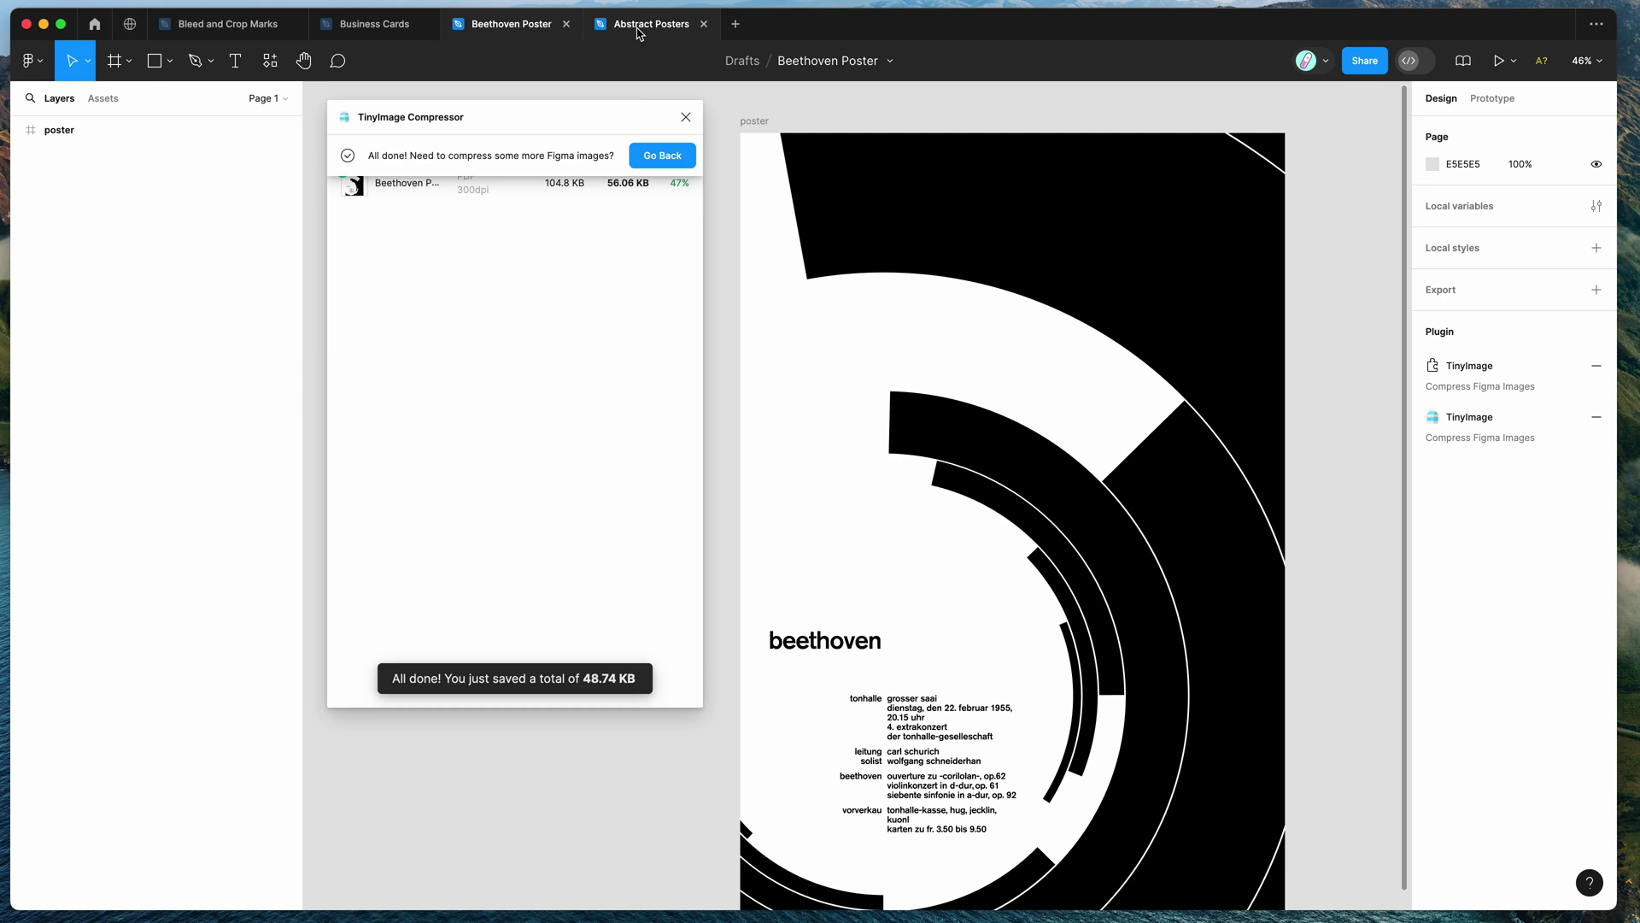
# - Switch to the Abstract Posters file, select poster frame 004, and pan around the posters
pyautogui.moveTo(645, 31)
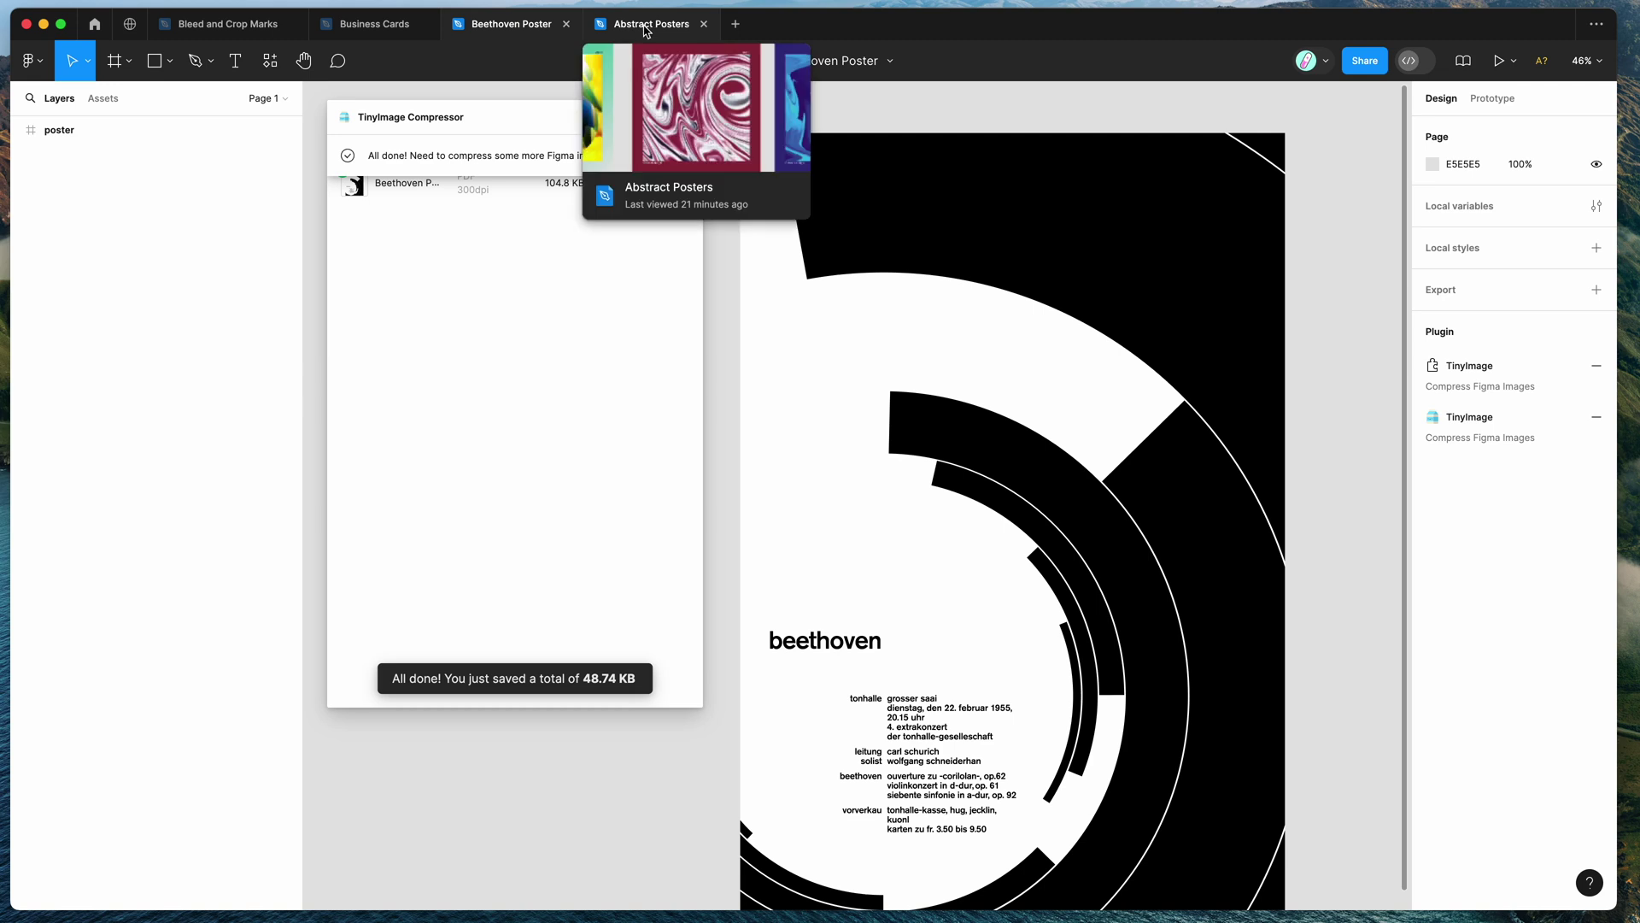
pyautogui.click(645, 32)
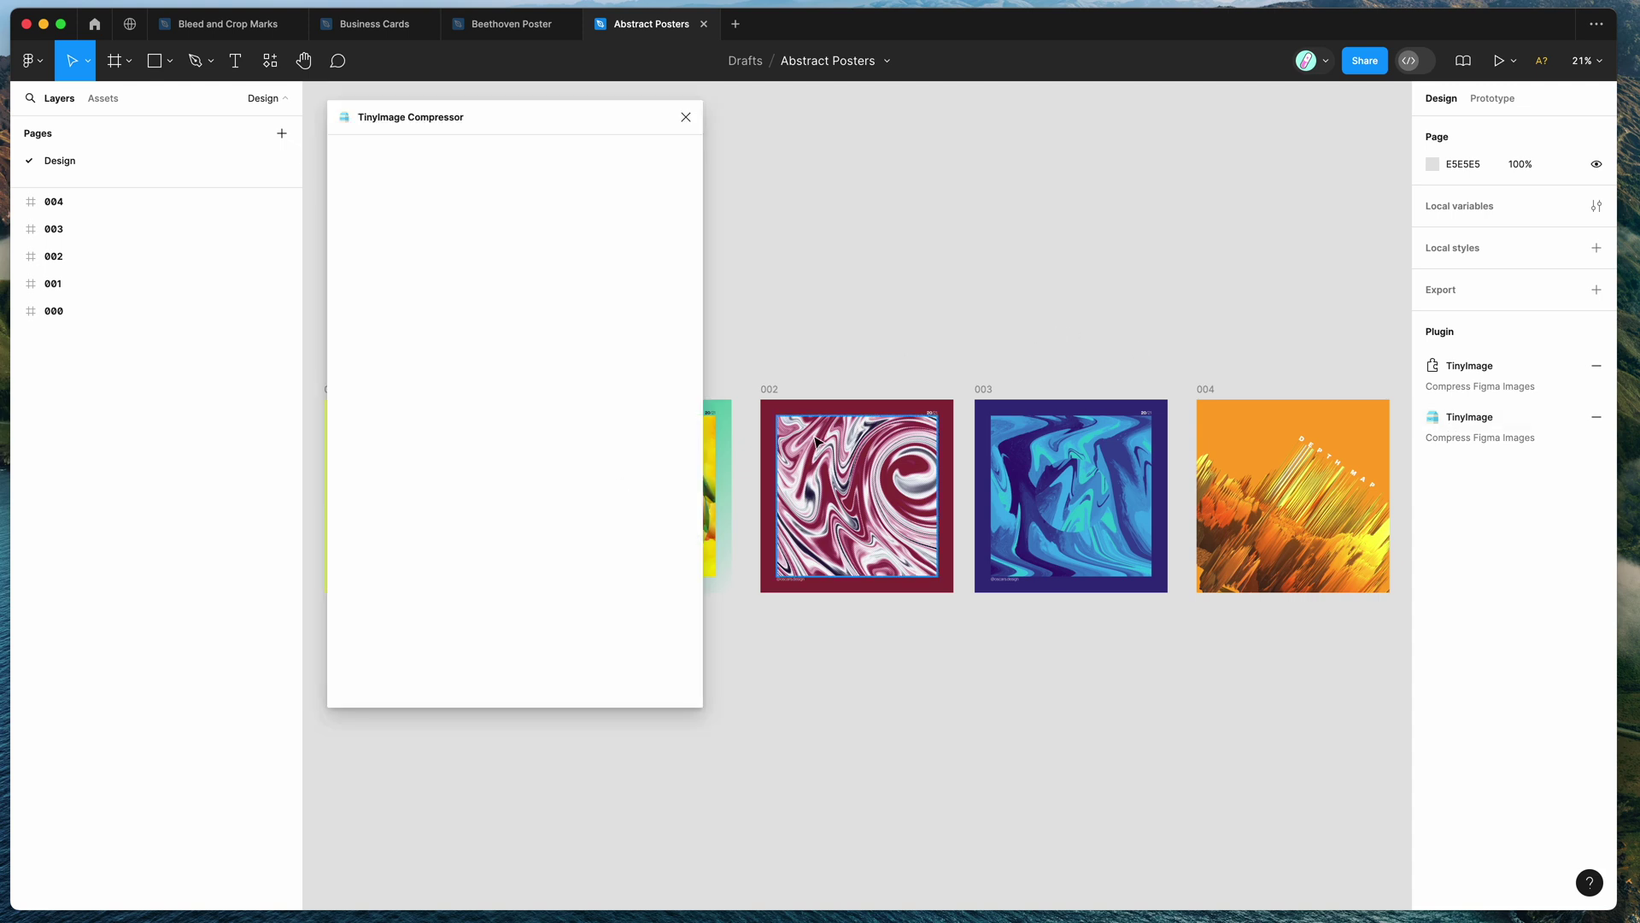
pyautogui.click(1205, 393)
pyautogui.hscroll(-10, 1143, 359)
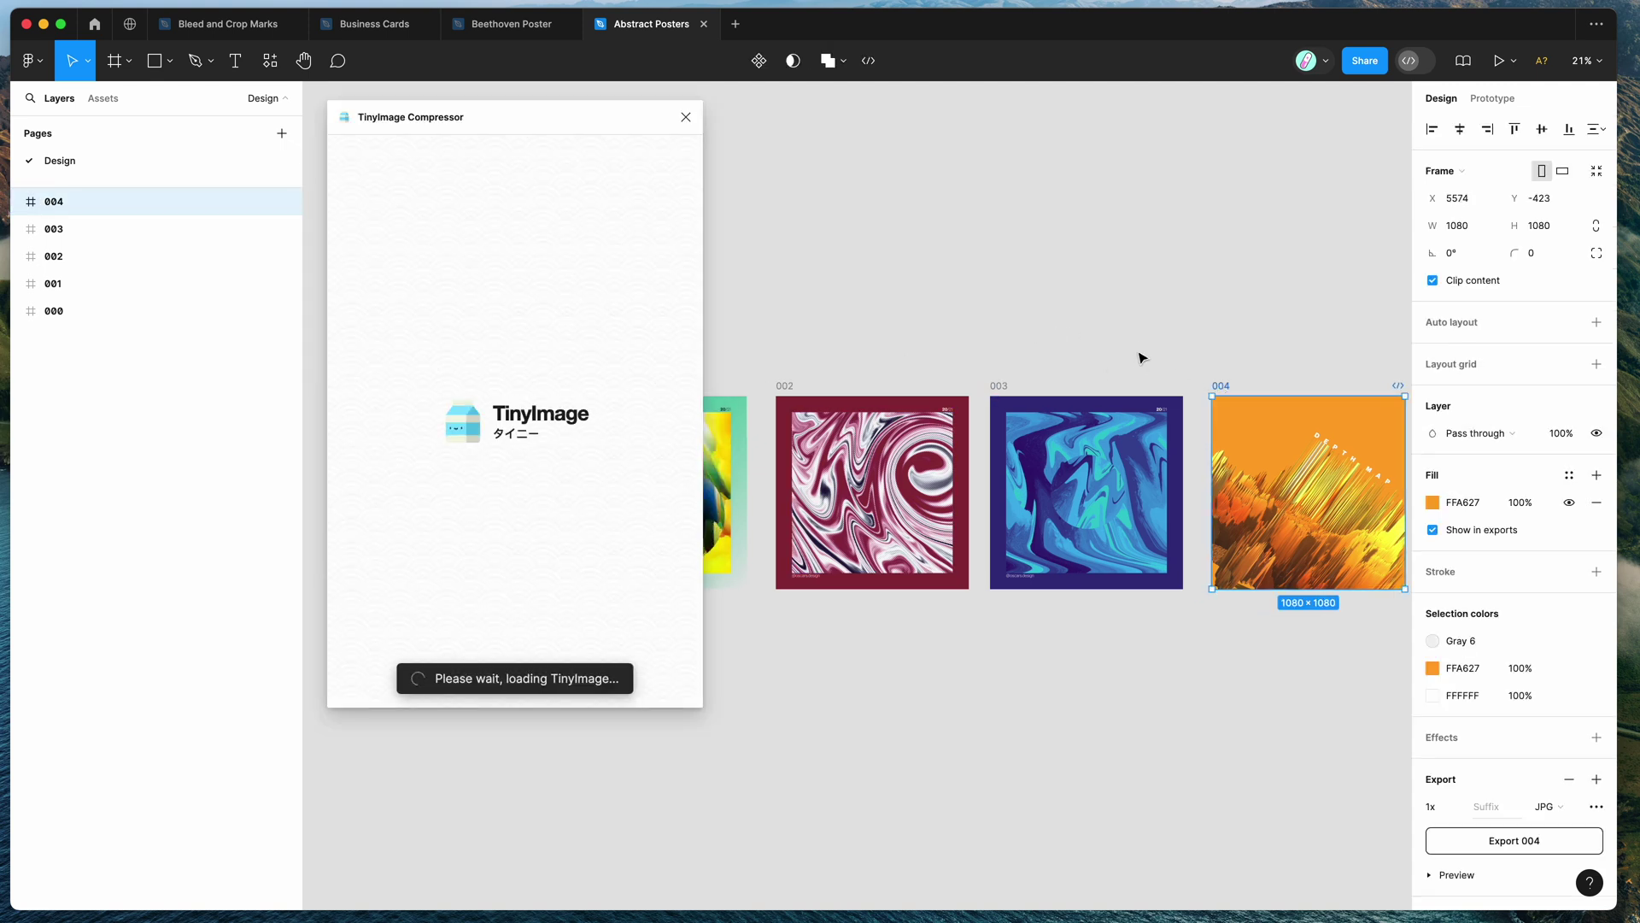
pyautogui.scroll(5, 1143, 359)
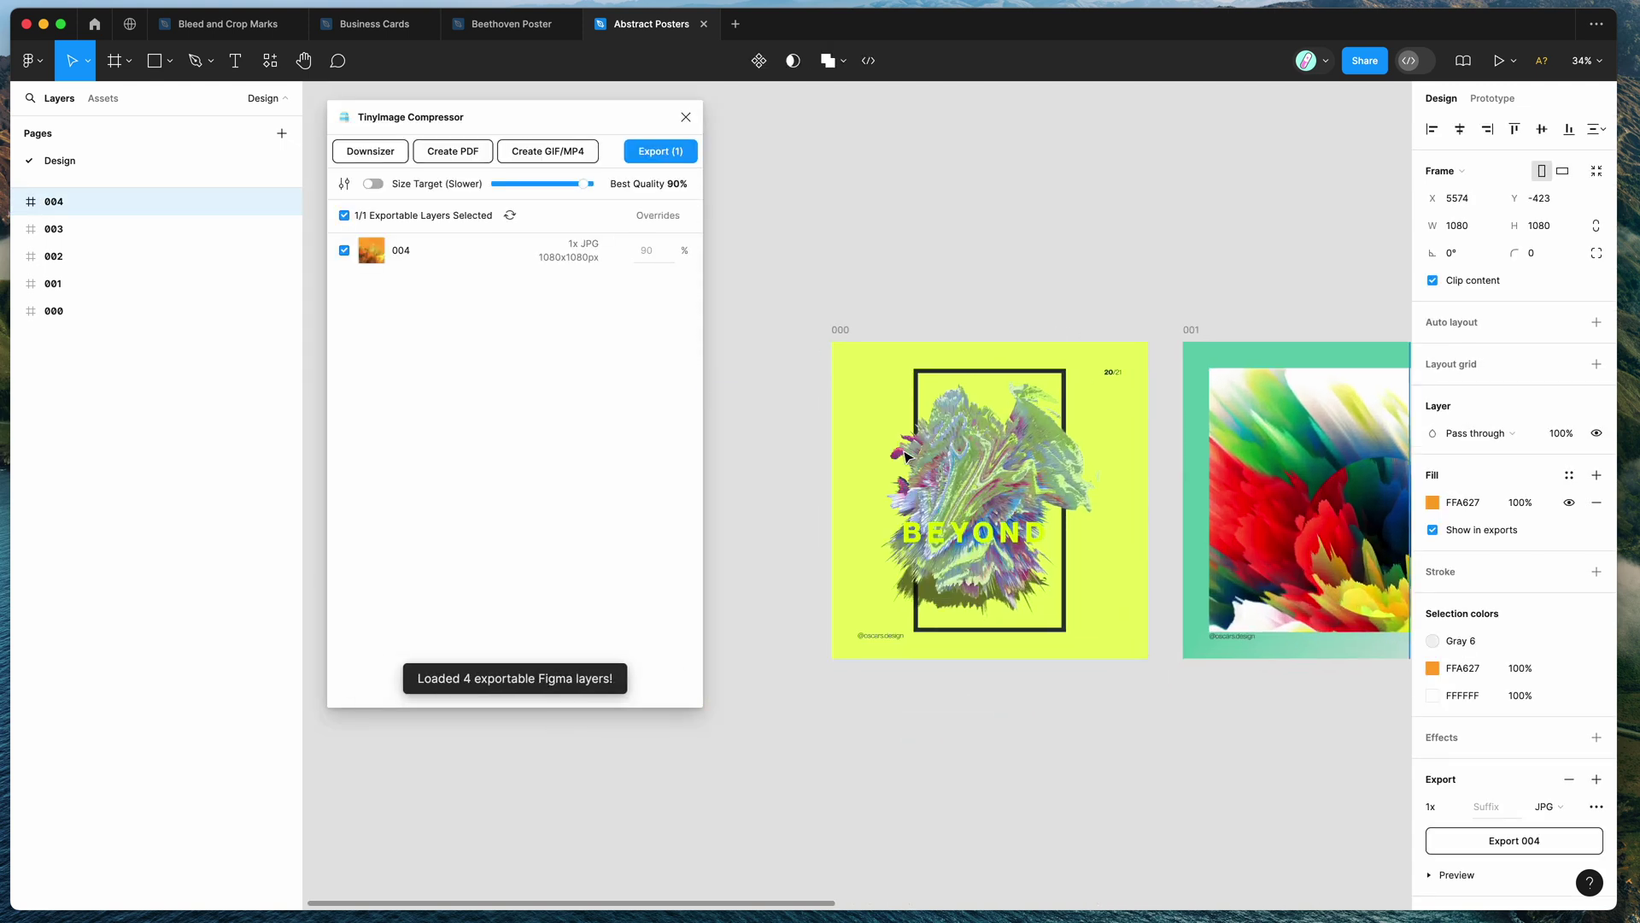
pyautogui.hscroll(15, 1182, 365)
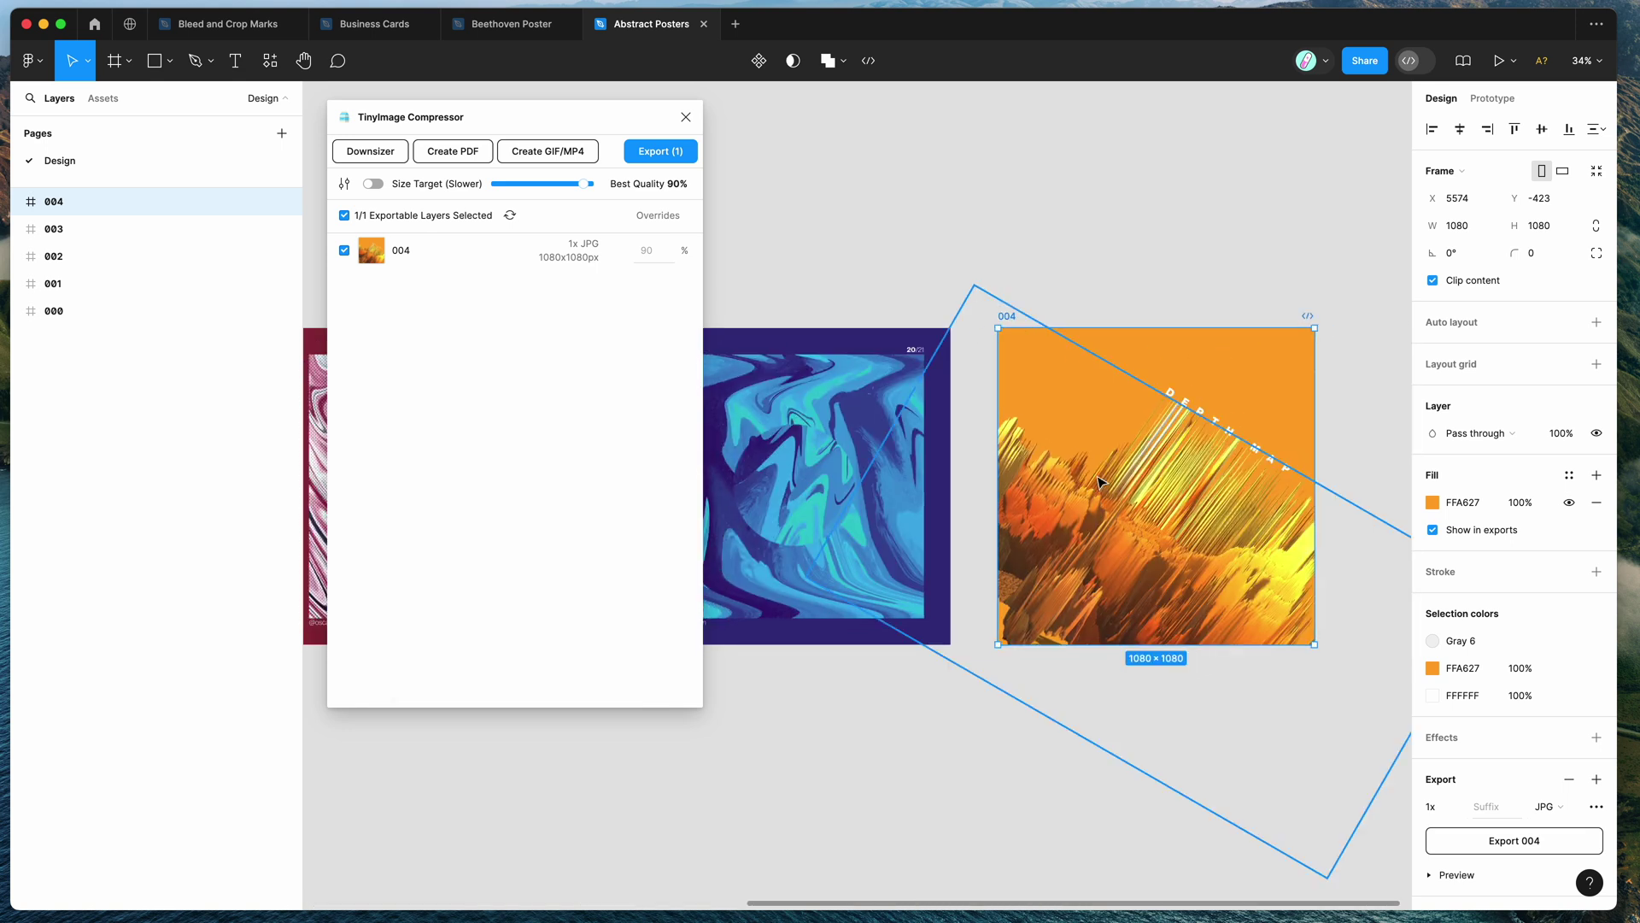
pyautogui.hscroll(-2, 1029, 284)
pyautogui.scroll(-3, 1029, 284)
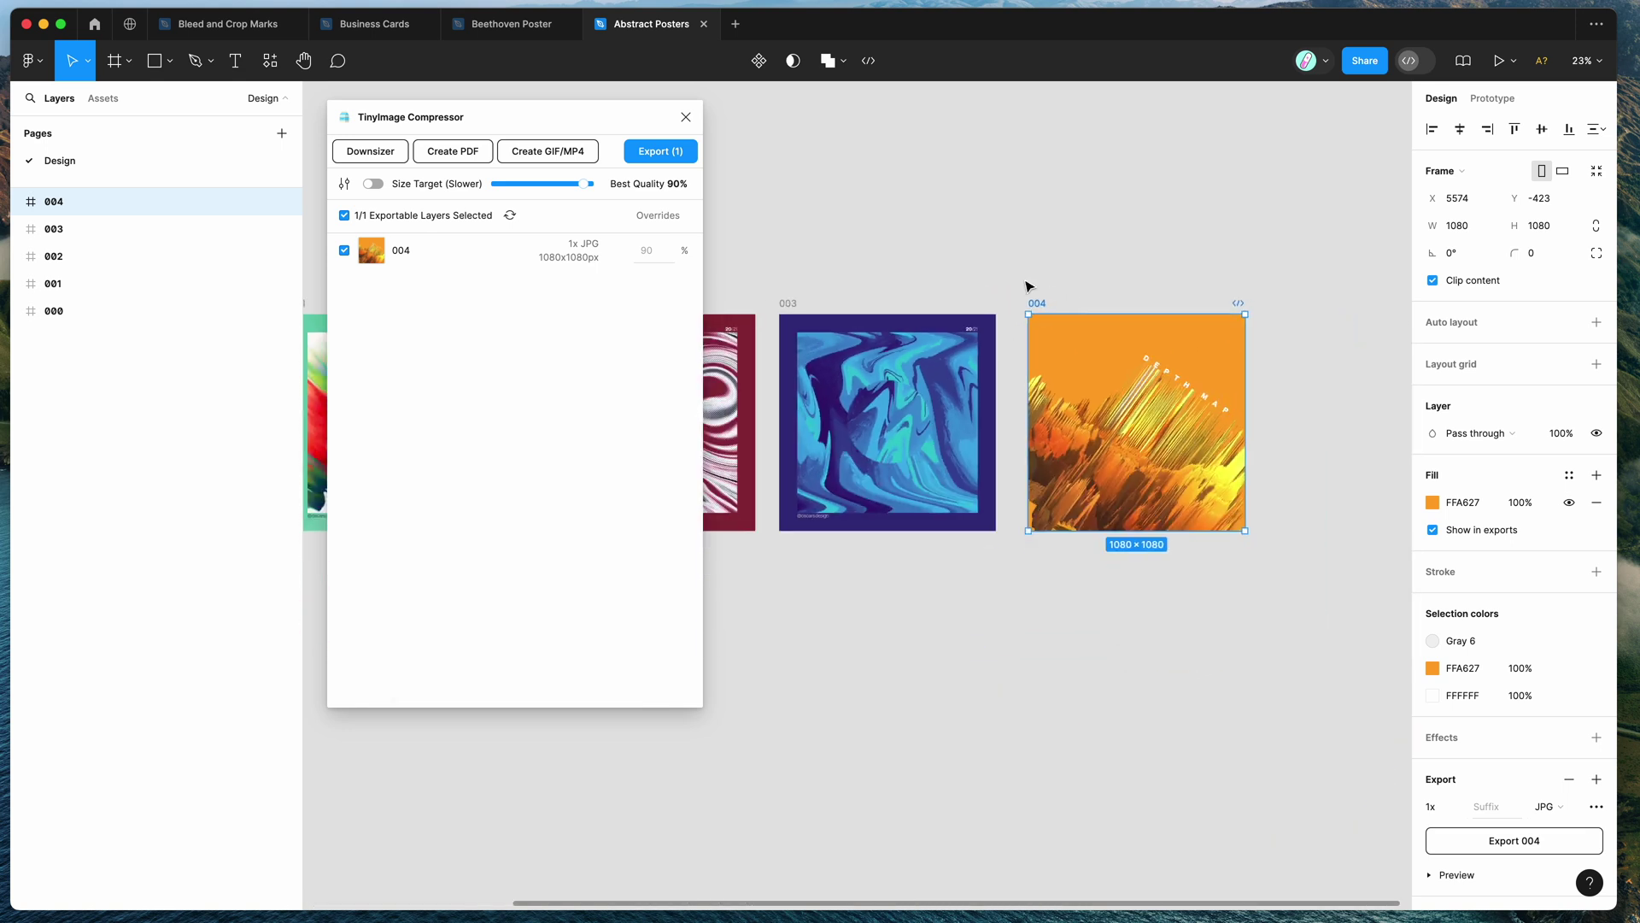
pyautogui.hscroll(-10, 1028, 284)
pyautogui.hscroll(2, 1029, 285)
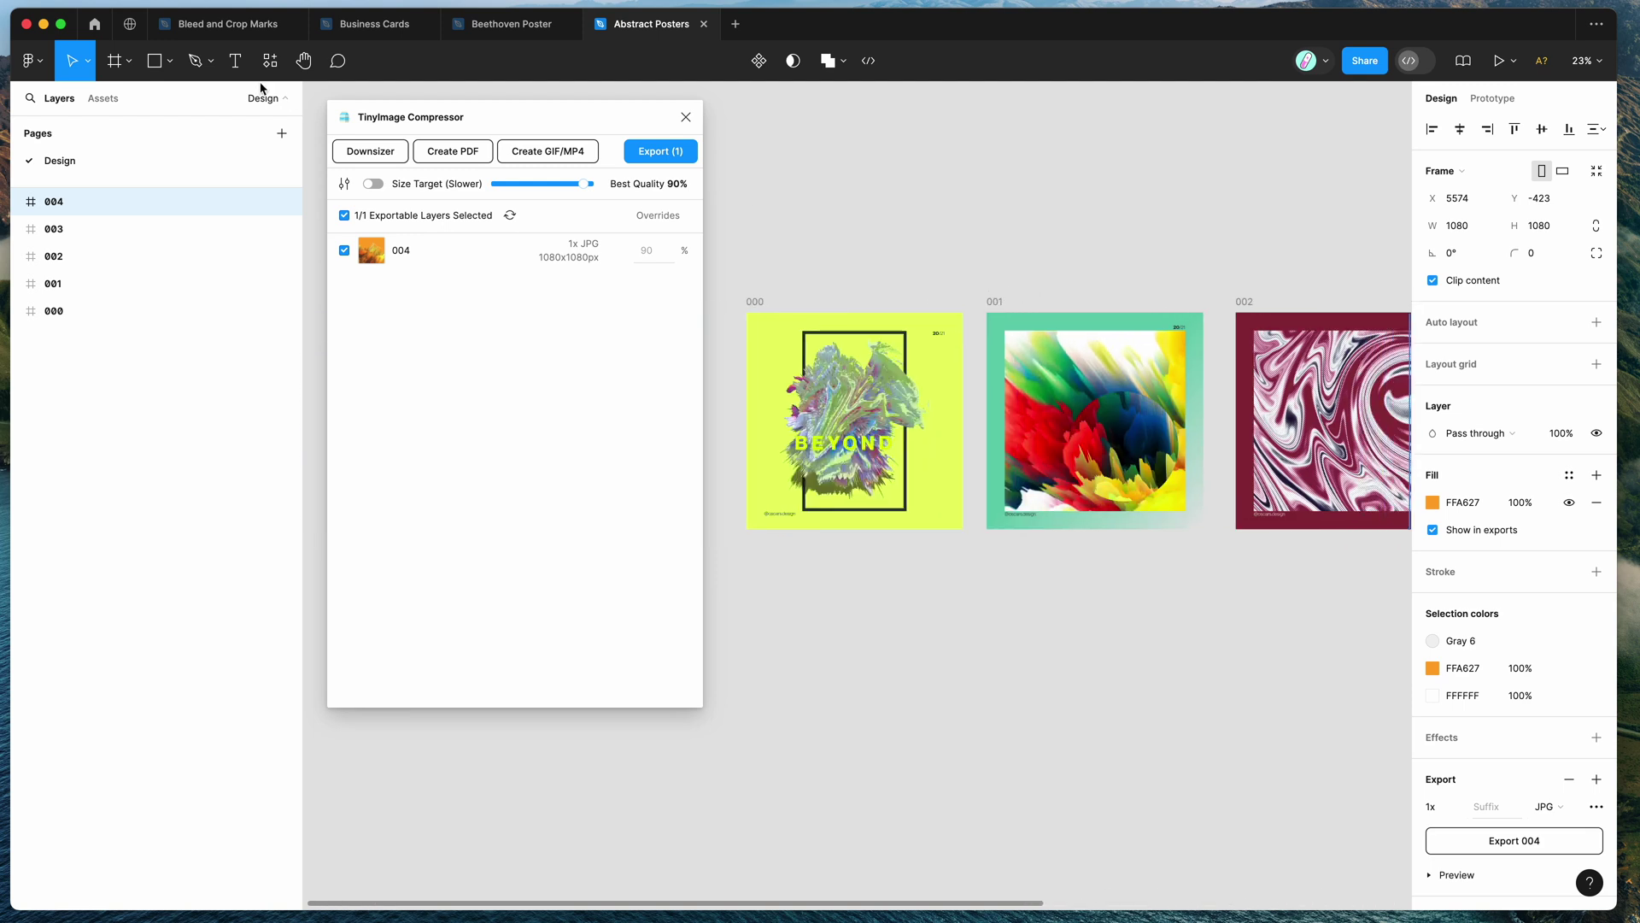
# - Flip to Beethoven Poster and back to Abstract Posters, adjusting the view
pyautogui.click(505, 23)
pyautogui.click(645, 23)
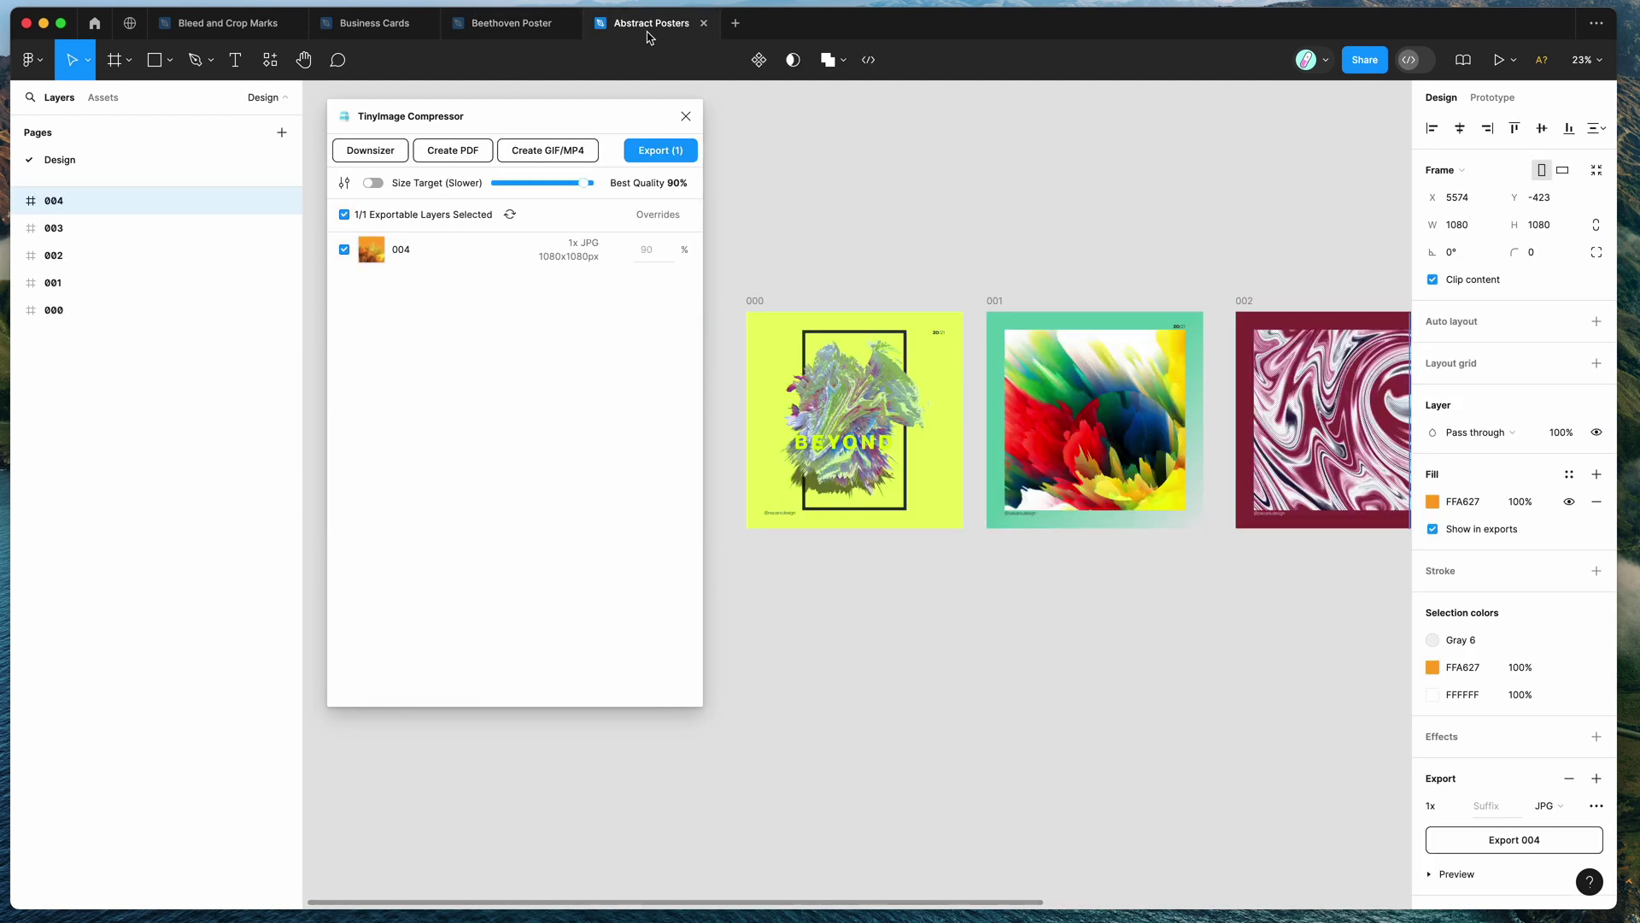
pyautogui.moveTo(589, 119); pyautogui.dragTo(604, 120)
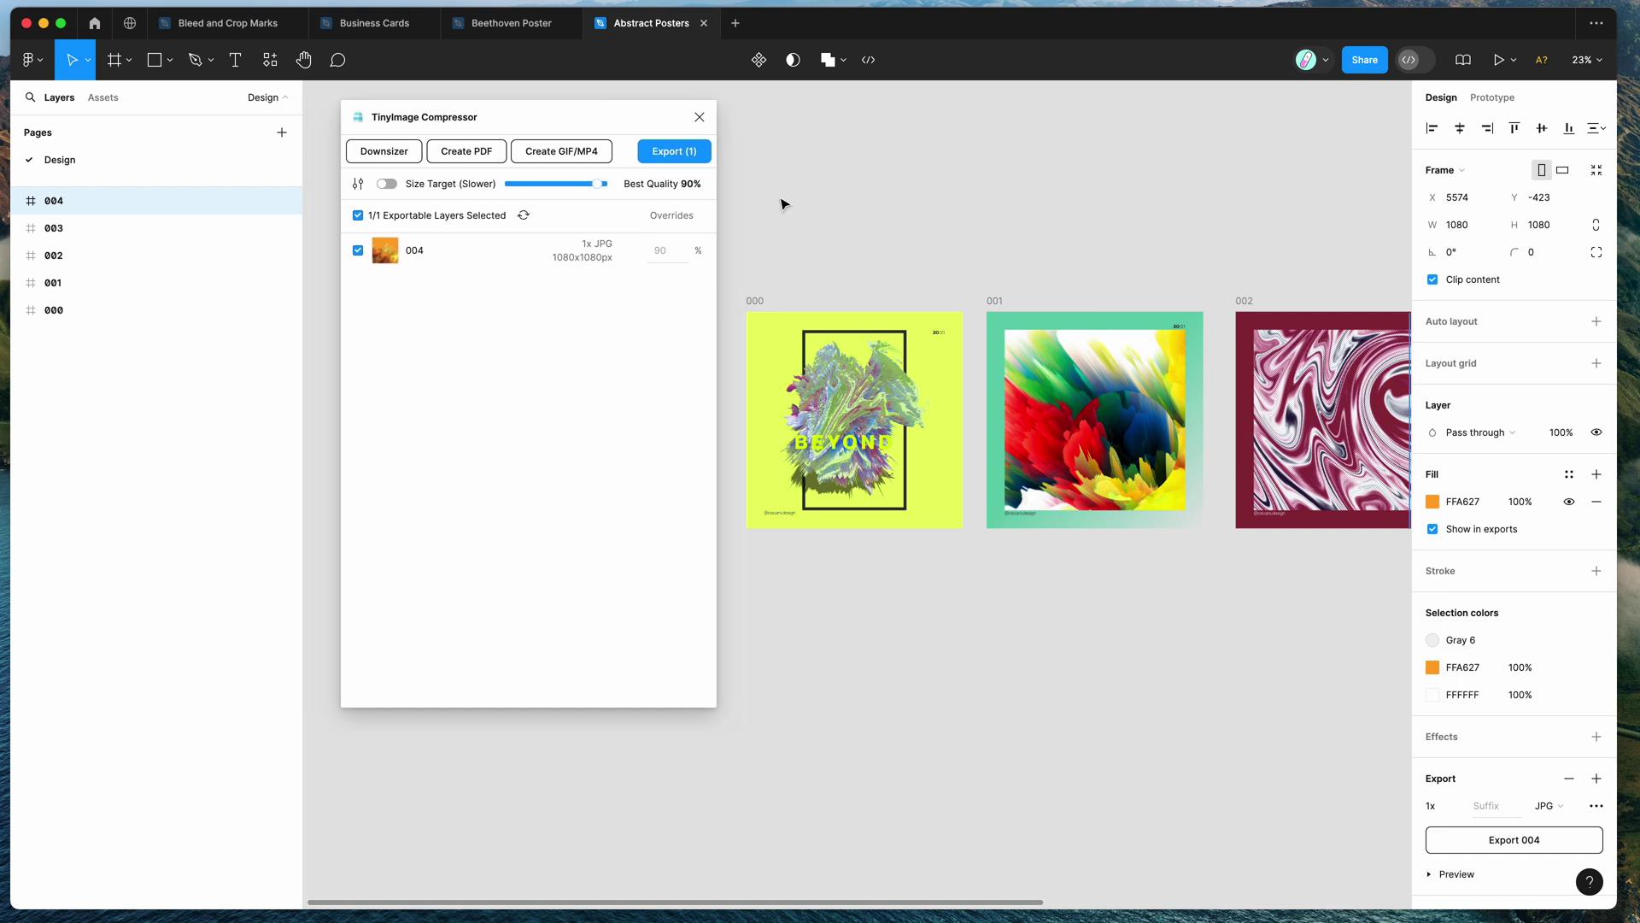
pyautogui.hscroll(6, 860, 234)
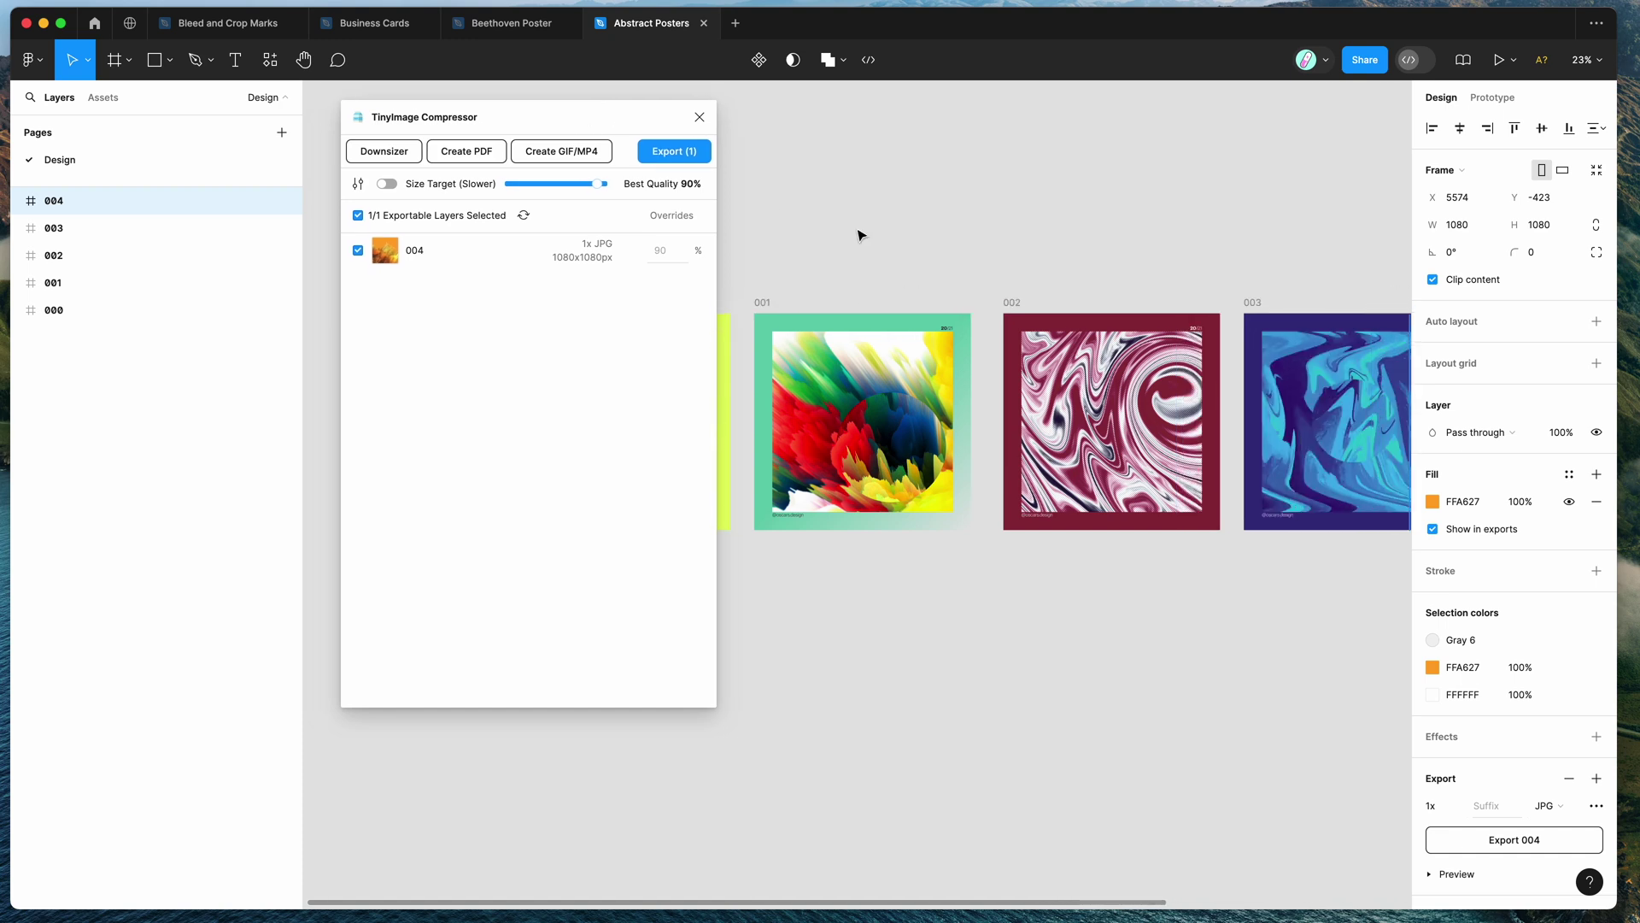
# - Start a PDF of all five poster frames, ordered left to right at 300 dpi
pyautogui.click(459, 160)
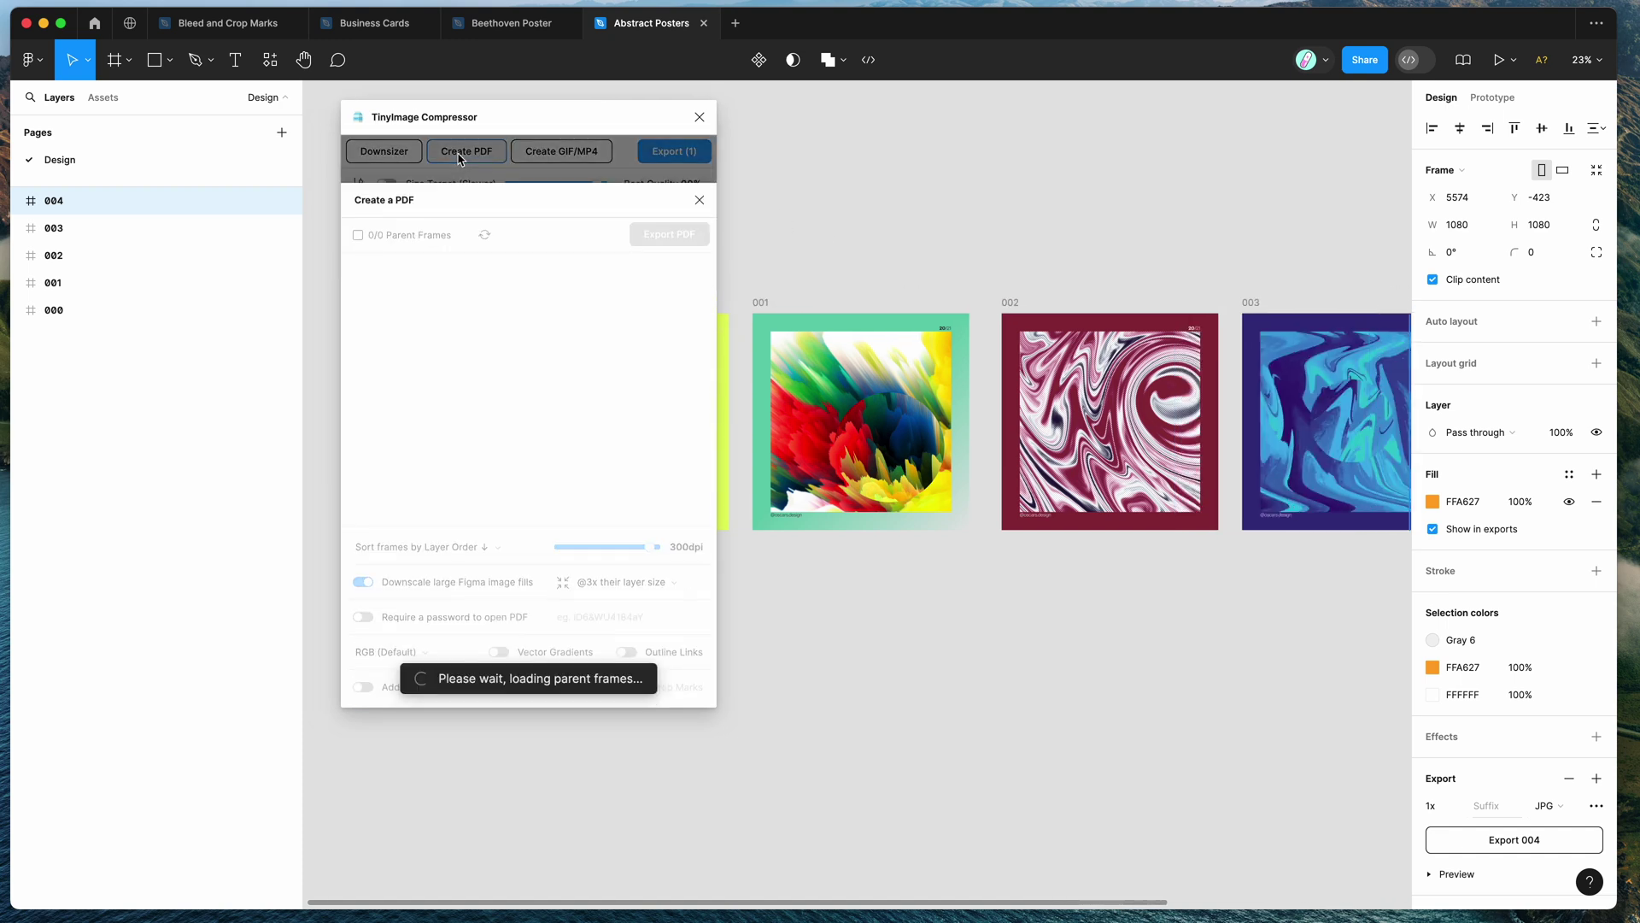
pyautogui.click(837, 256)
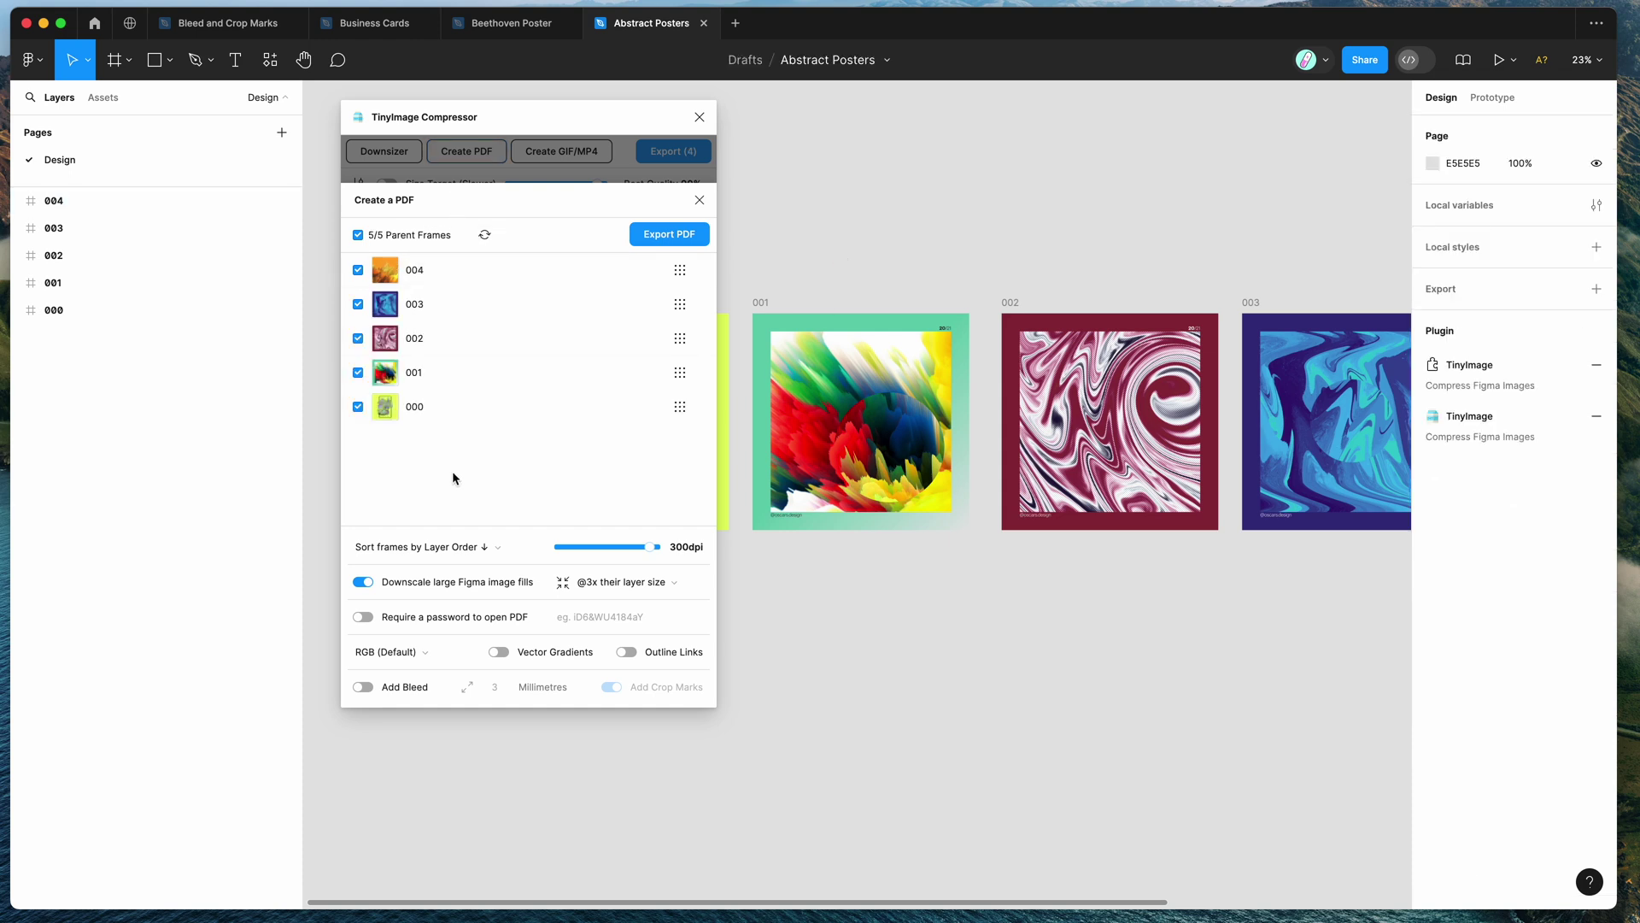
pyautogui.click(465, 547)
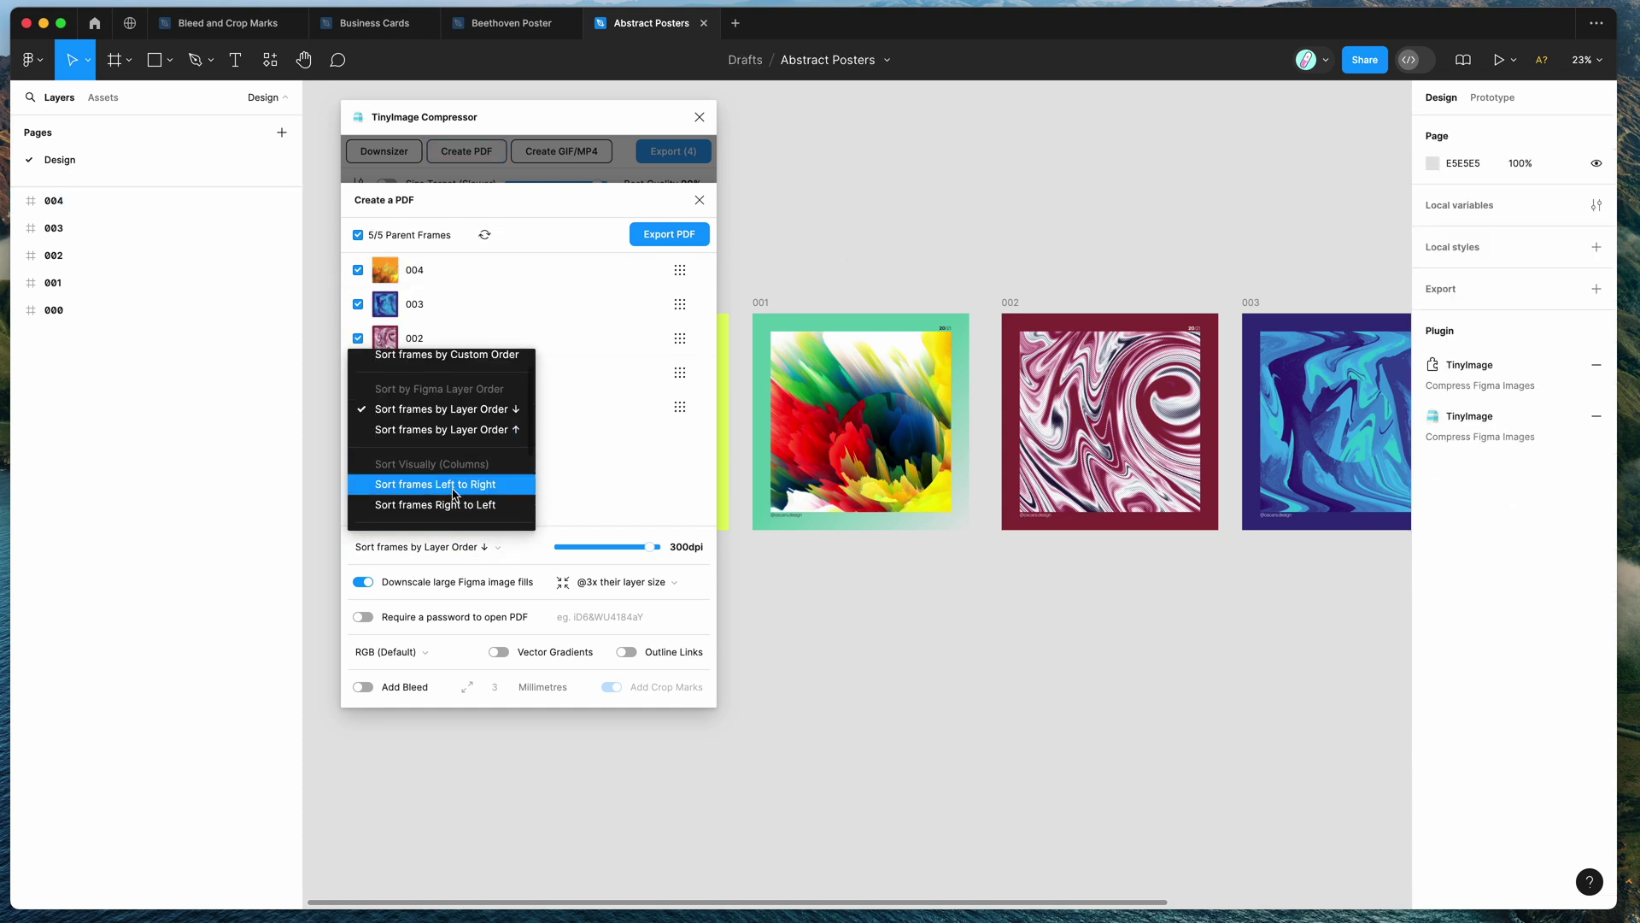
pyautogui.click(448, 485)
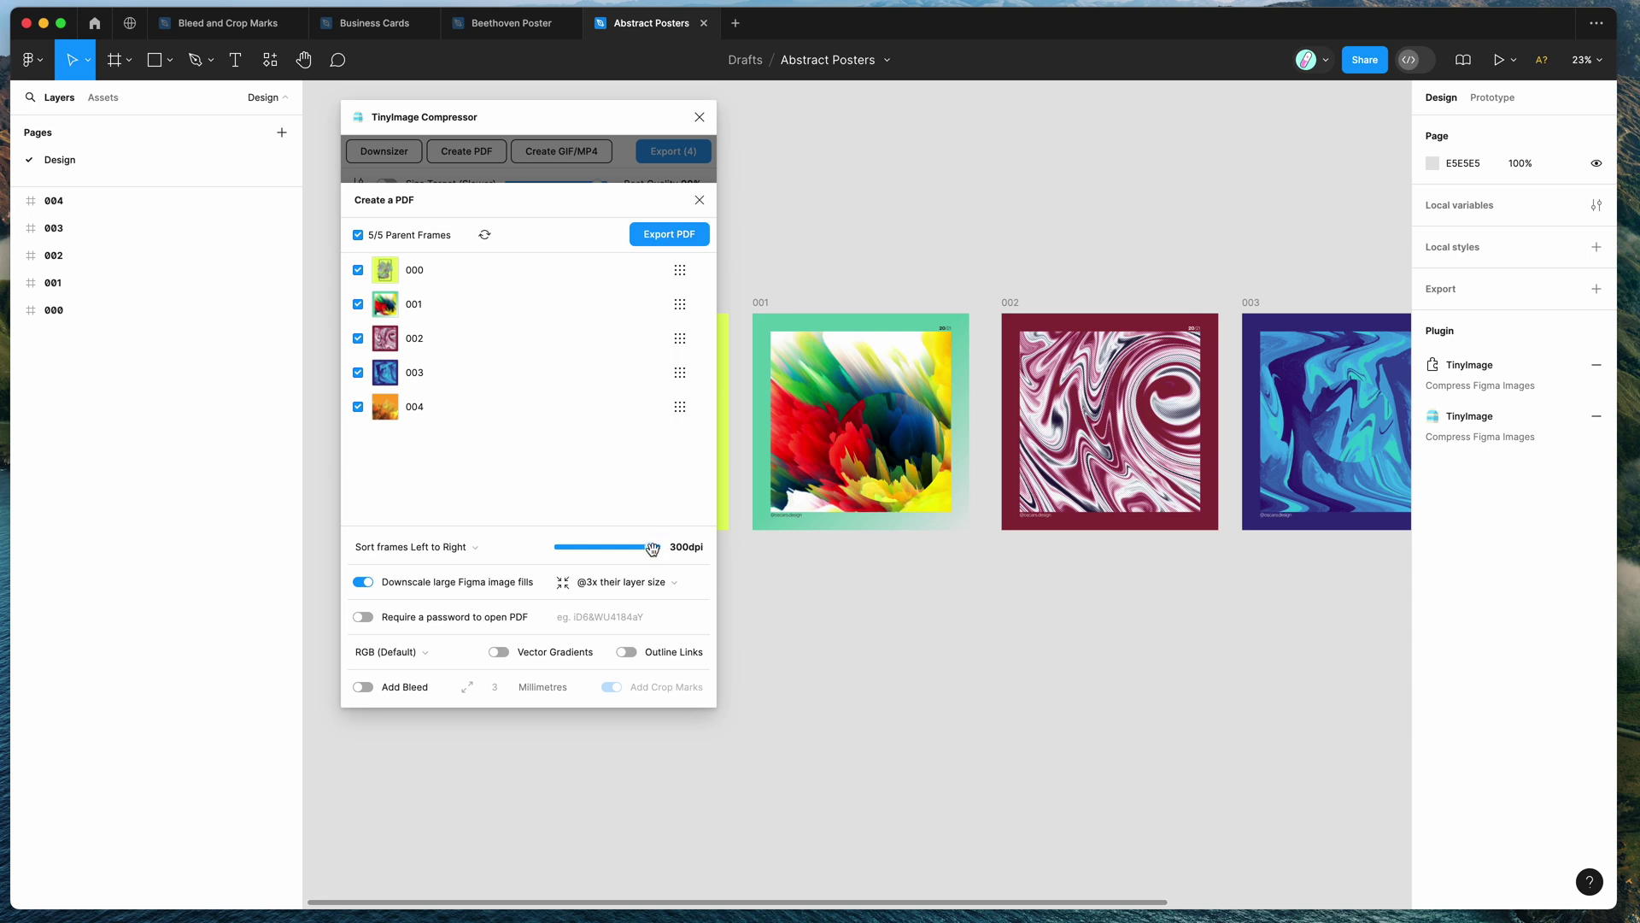
pyautogui.moveTo(652, 547)
pyautogui.mouseDown()
pyautogui.moveTo(600, 548)
pyautogui.moveTo(642, 548)
pyautogui.mouseUp()
# - Export the PDF in CMYK (For Print) with 5 mm bleed and crop marks
pyautogui.click(393, 695)
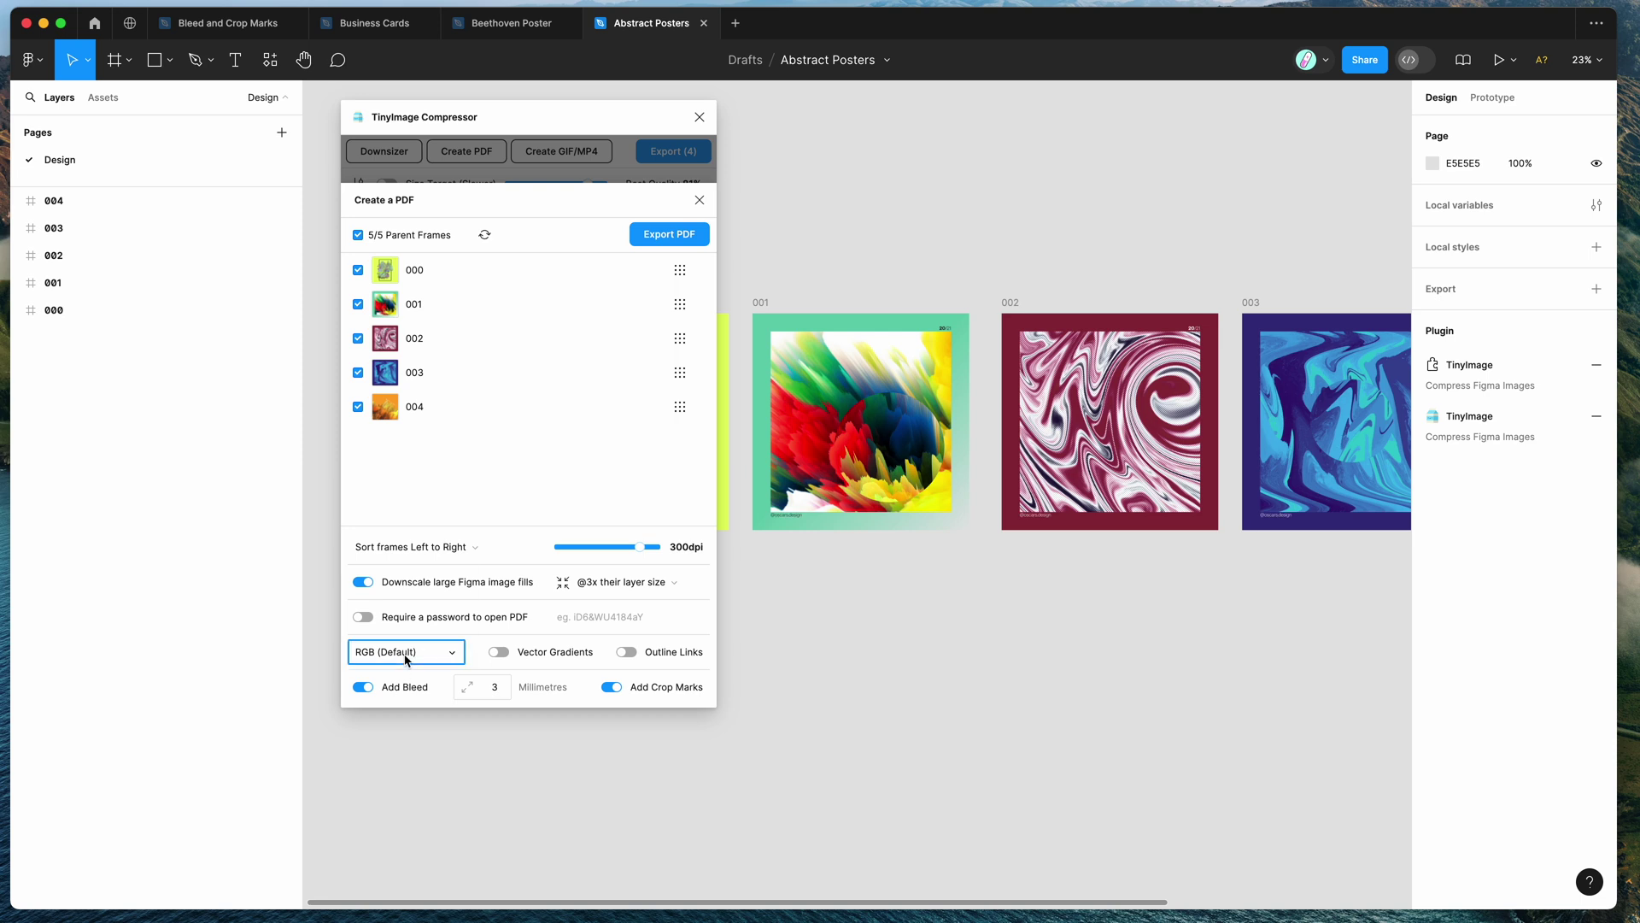
pyautogui.click(405, 656)
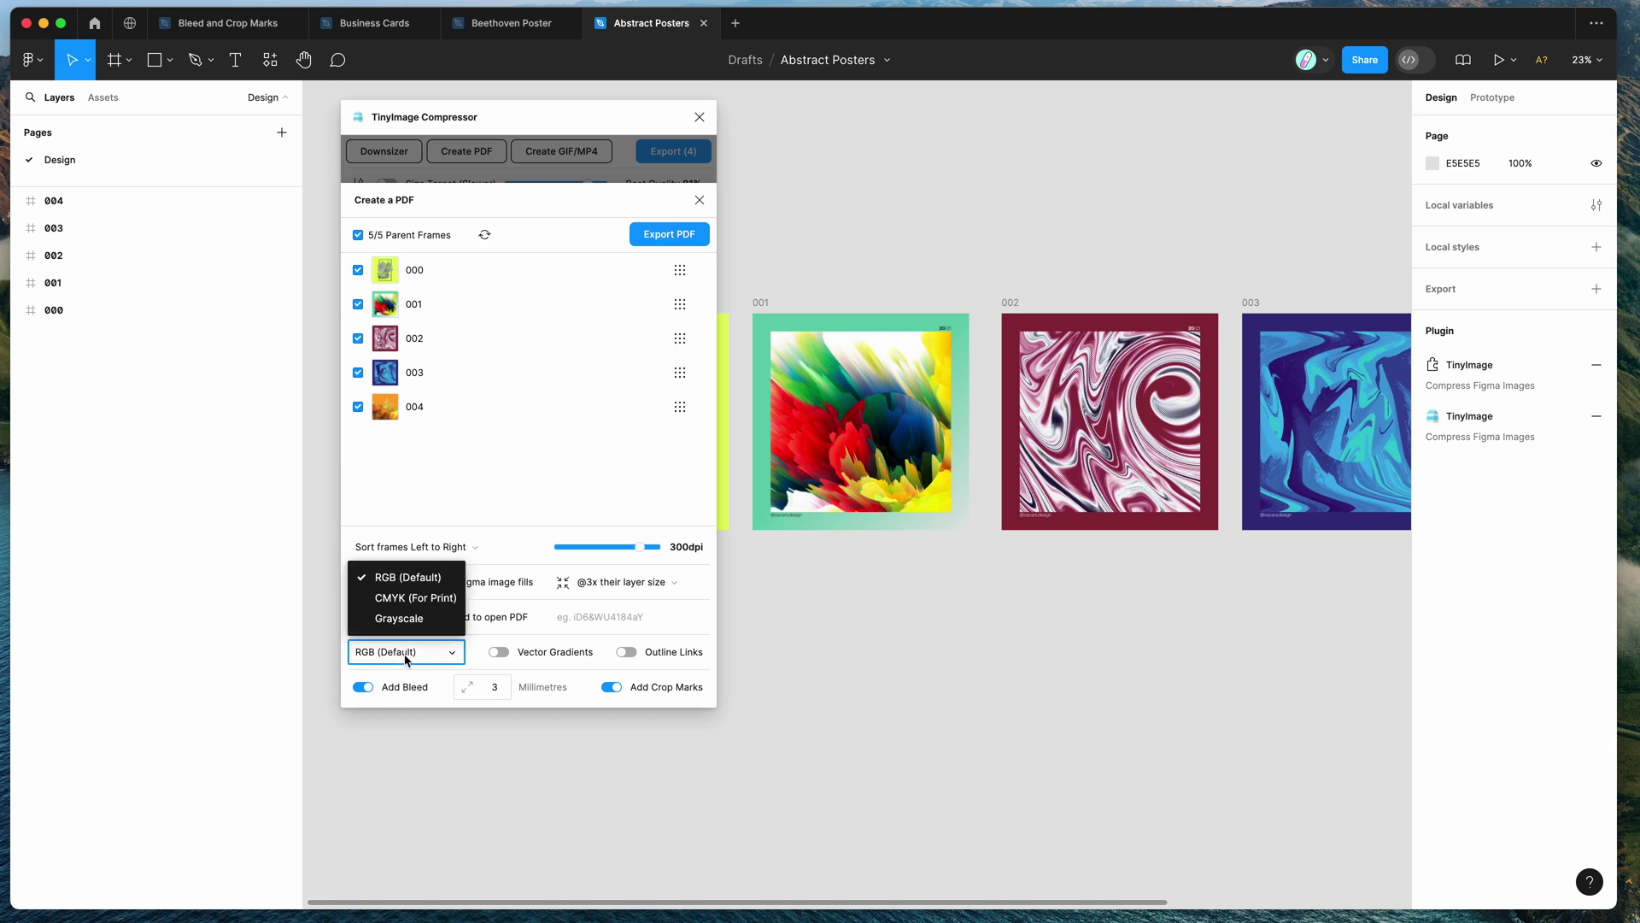
pyautogui.click(407, 601)
pyautogui.click(501, 687)
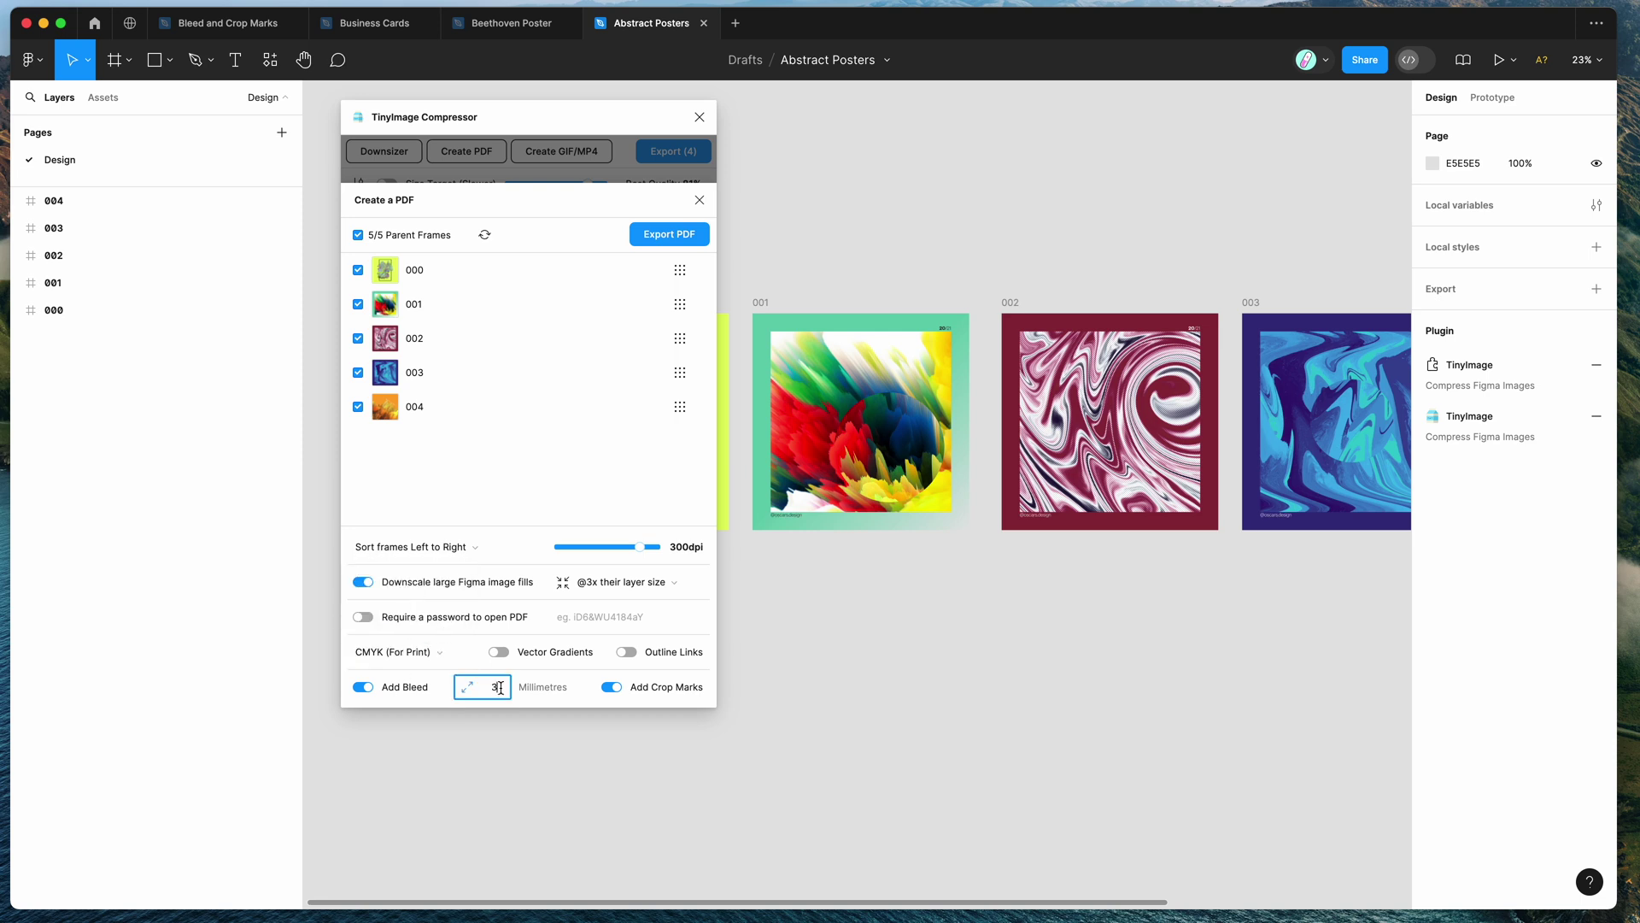
pyautogui.moveTo(501, 688); pyautogui.dragTo(478, 688)
pyautogui.click(643, 688)
pyautogui.click(611, 688)
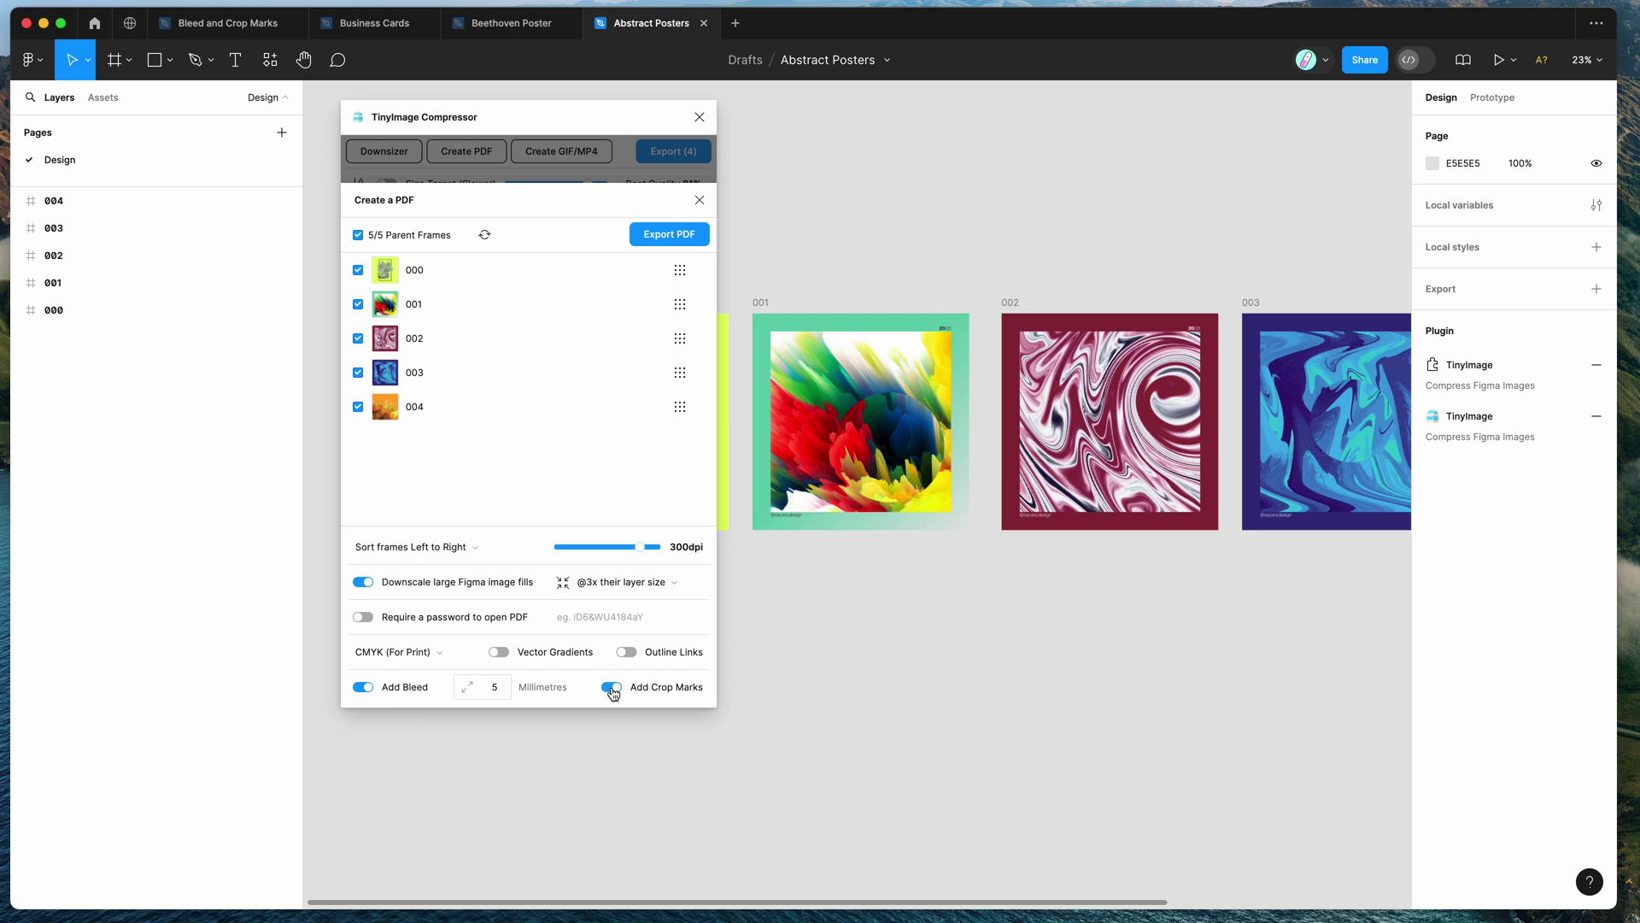
pyautogui.click(670, 233)
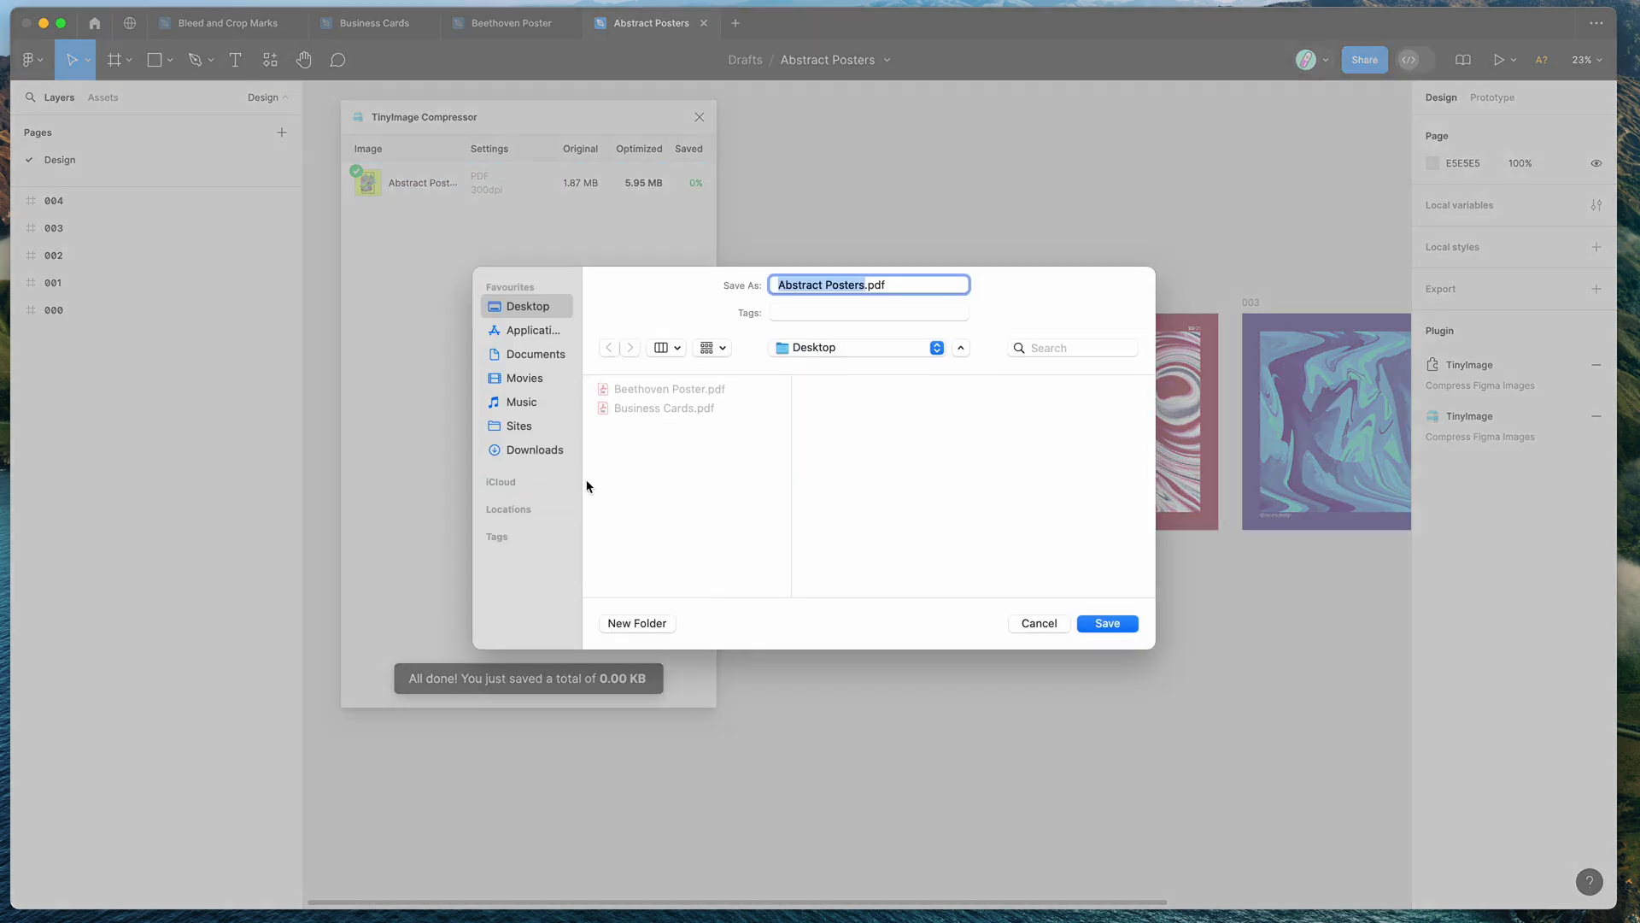
# - Save the PDF as Abstract Posters.pdf on the Desktop
pyautogui.click(1108, 623)
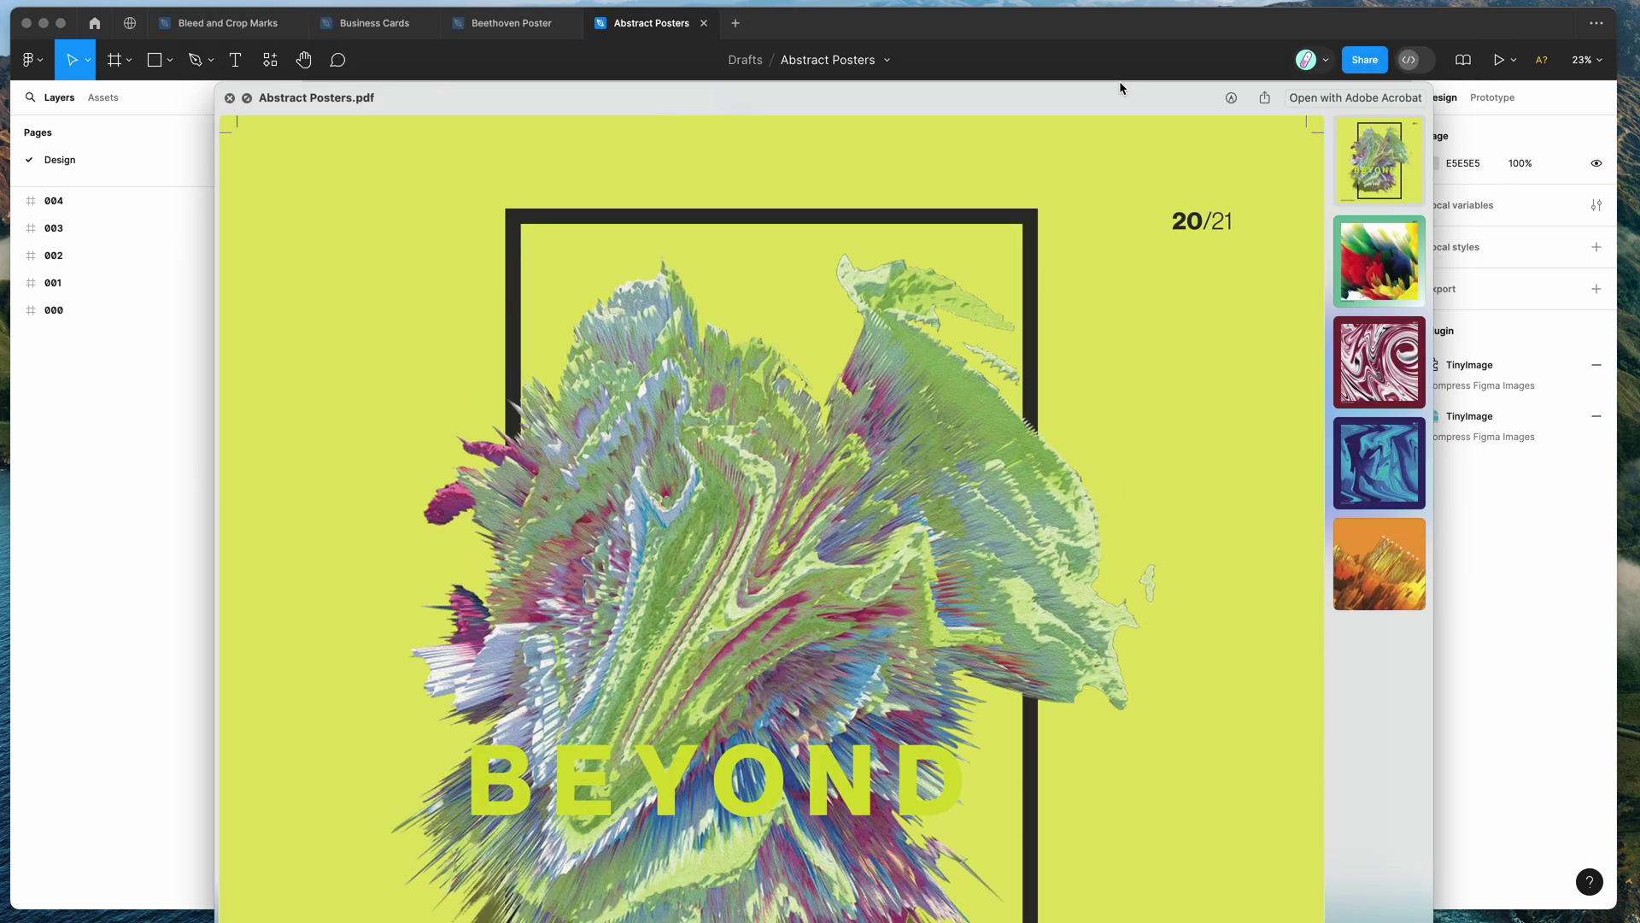
# - Scroll through the pages of Abstract Posters.pdf to inspect bleed and crop marks
pyautogui.scroll(10, 687, 182)
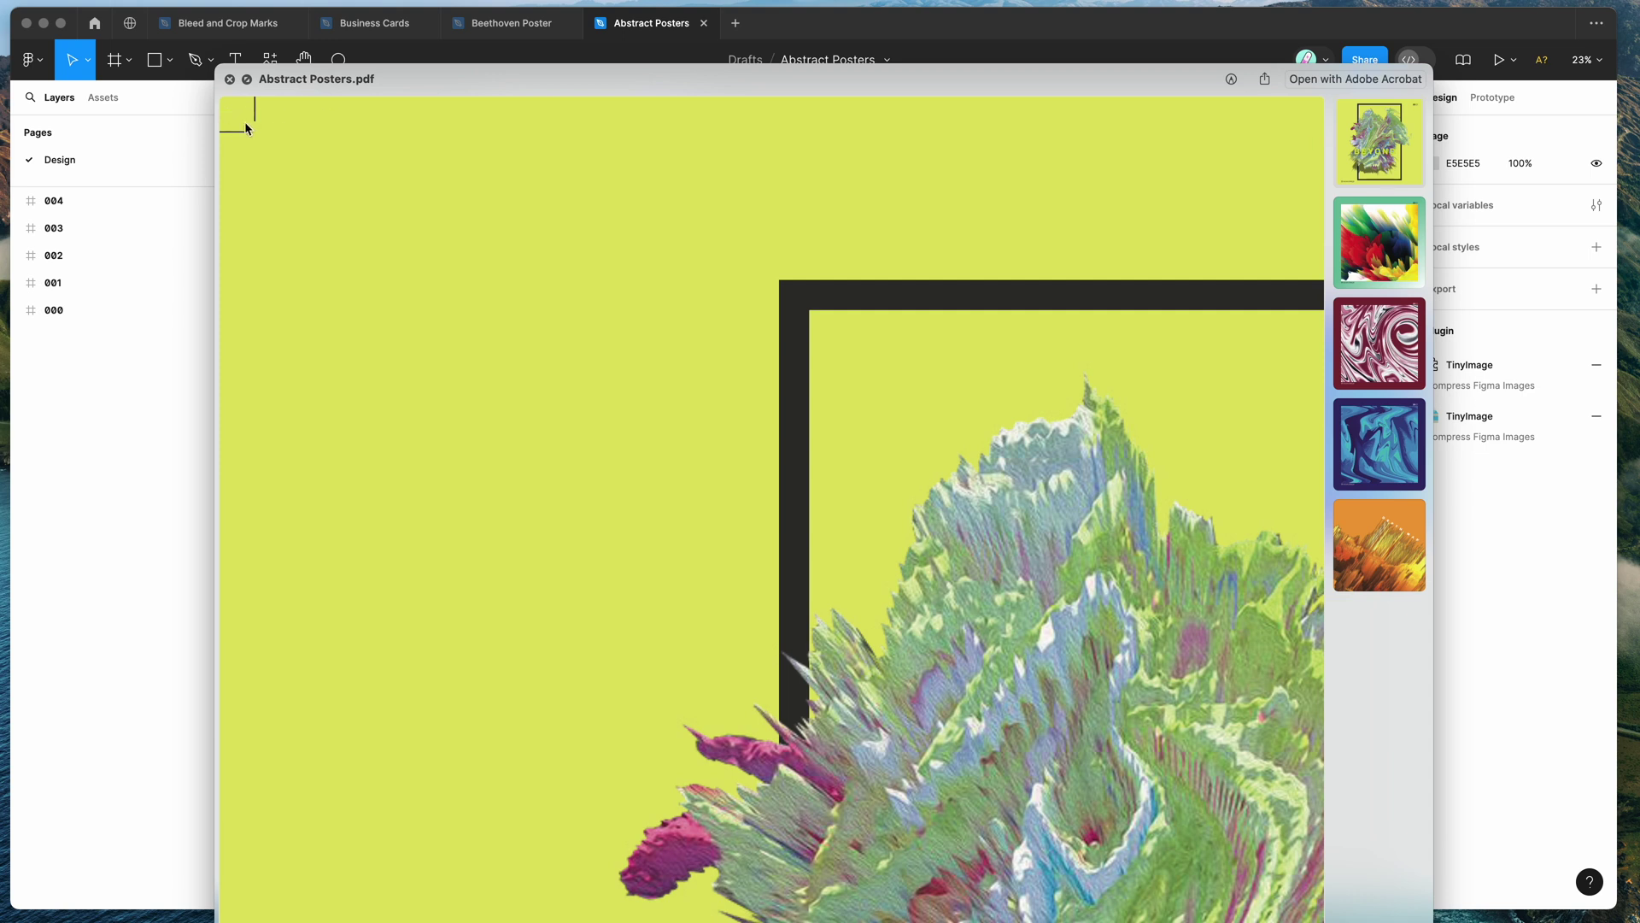
pyautogui.hscroll(15, 289, 124)
pyautogui.scroll(-10, 1231, 205)
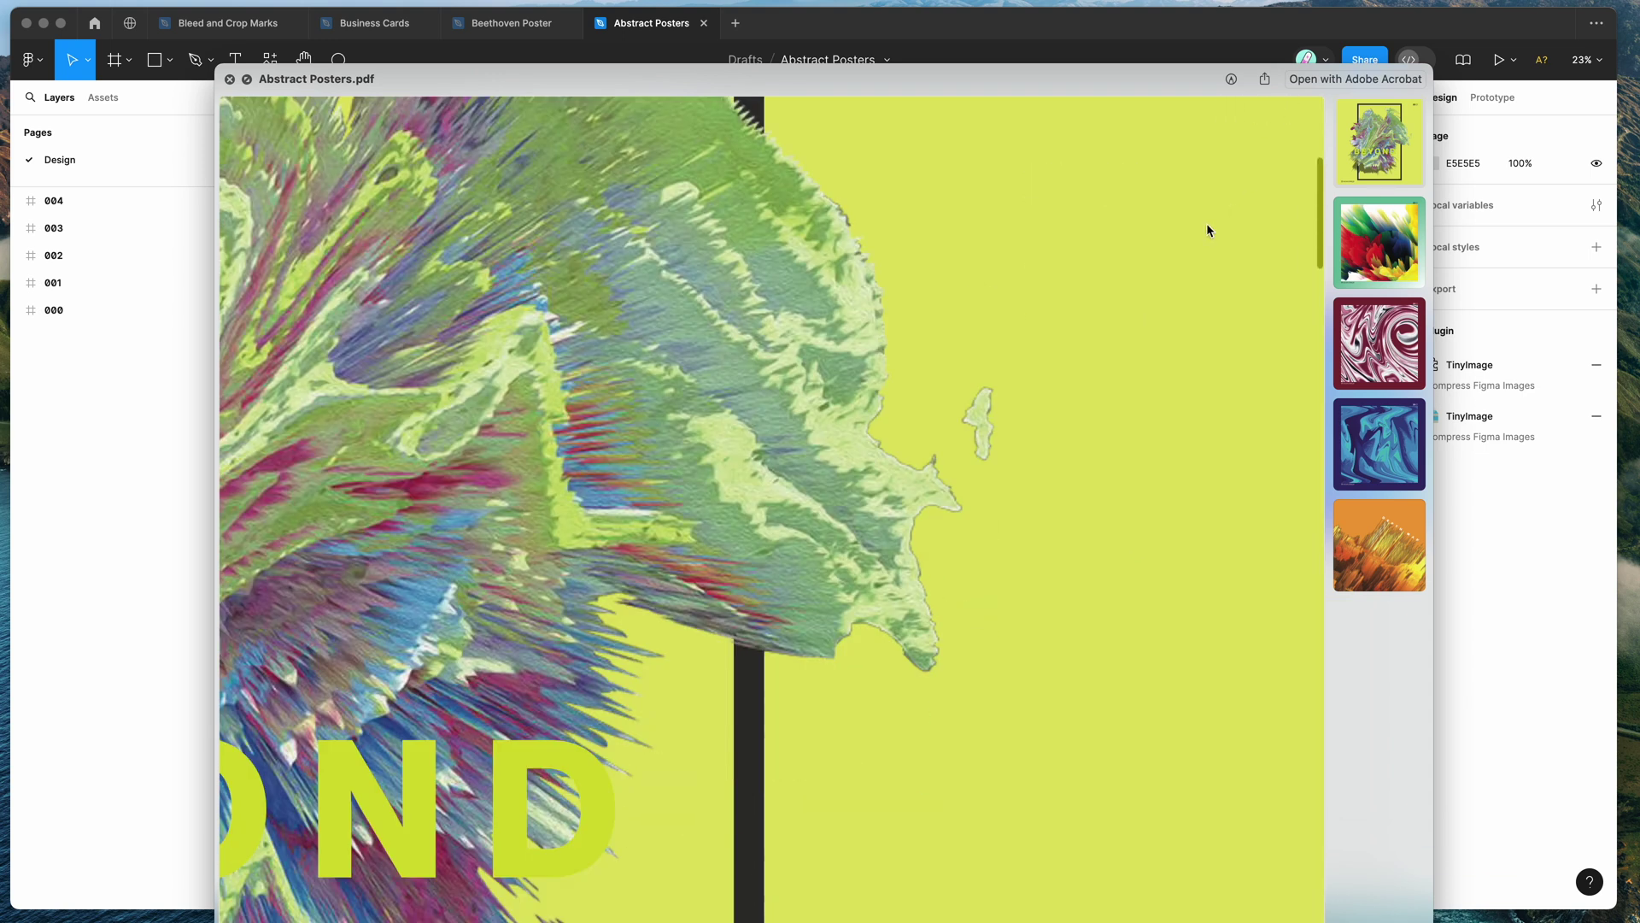
pyautogui.scroll(-10, 1208, 230)
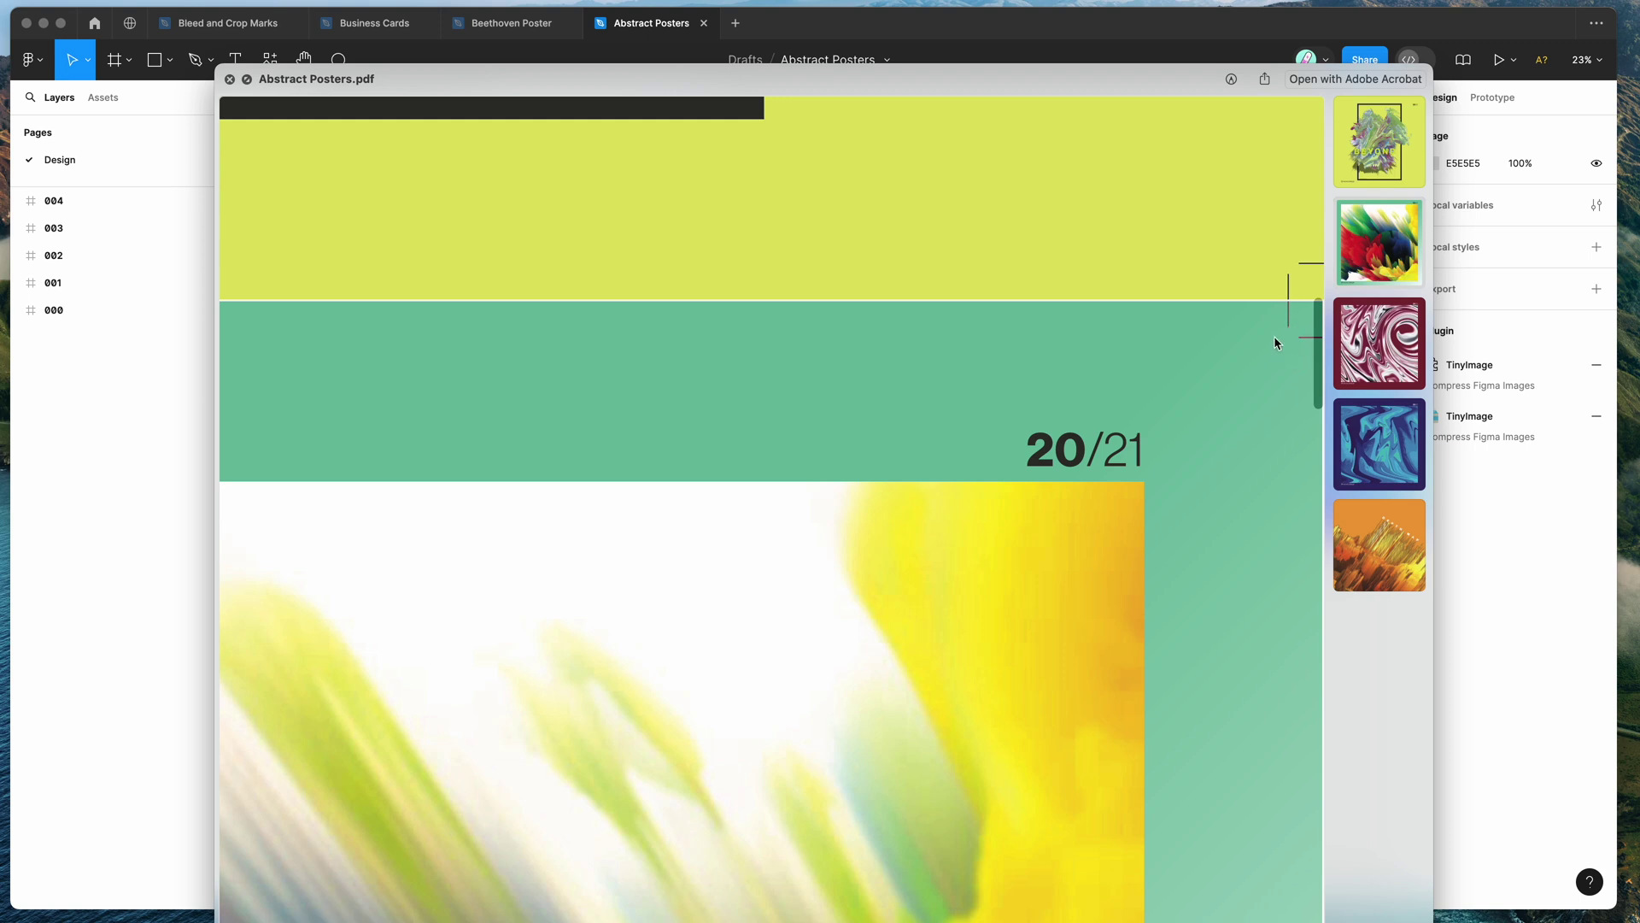
pyautogui.scroll(-15, 1259, 458)
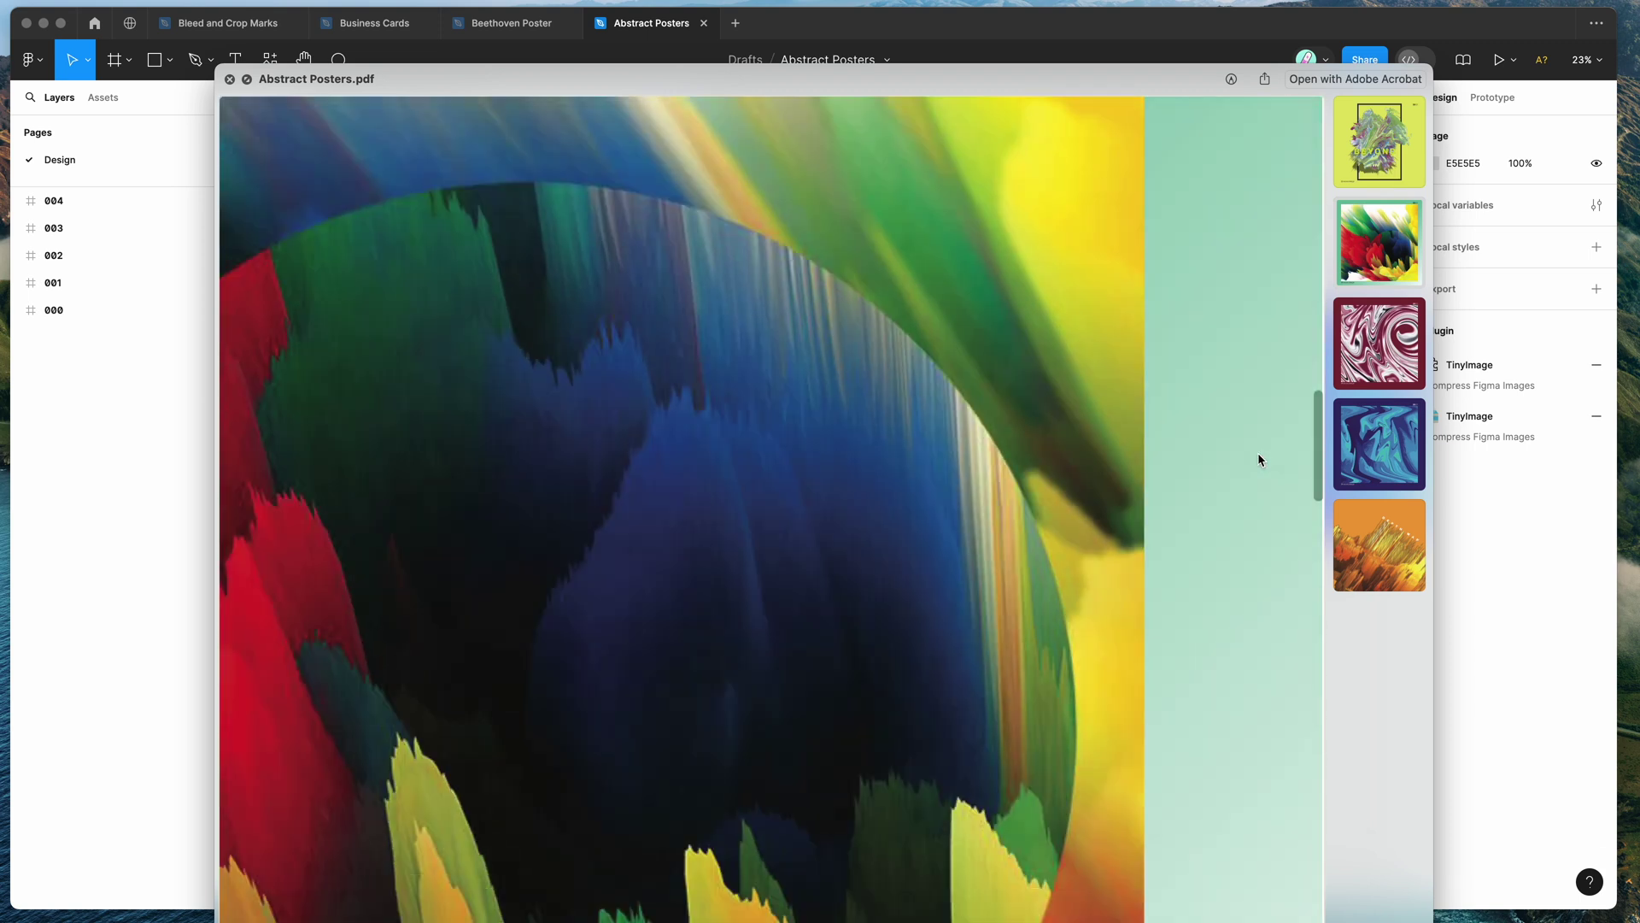
pyautogui.scroll(-15, 1258, 459)
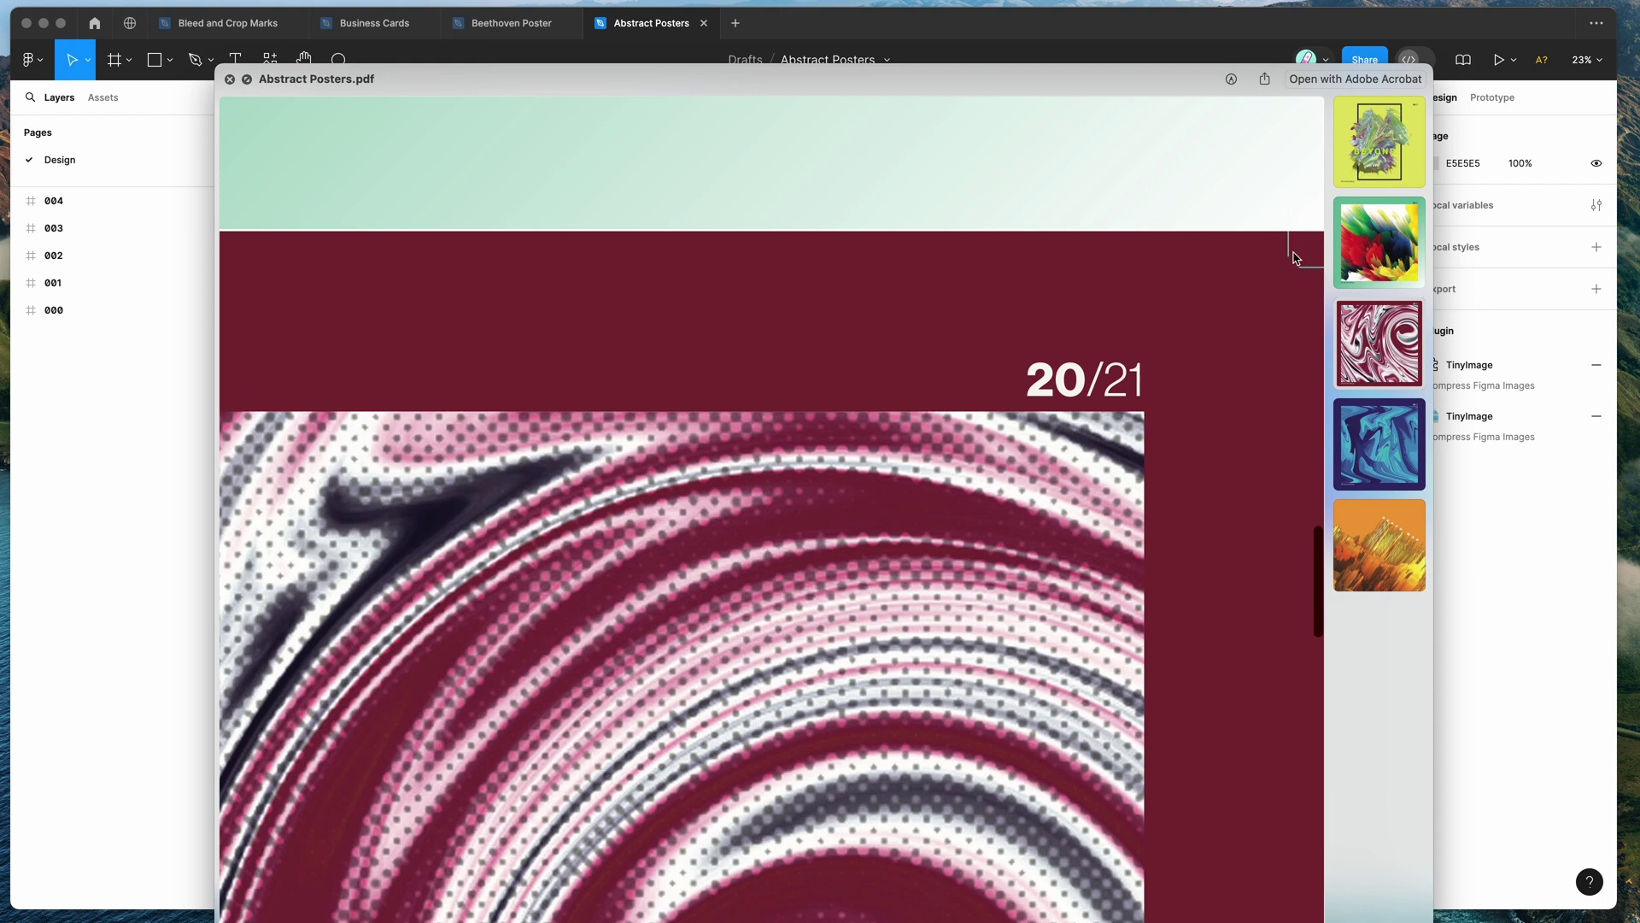
pyautogui.scroll(-15, 1293, 268)
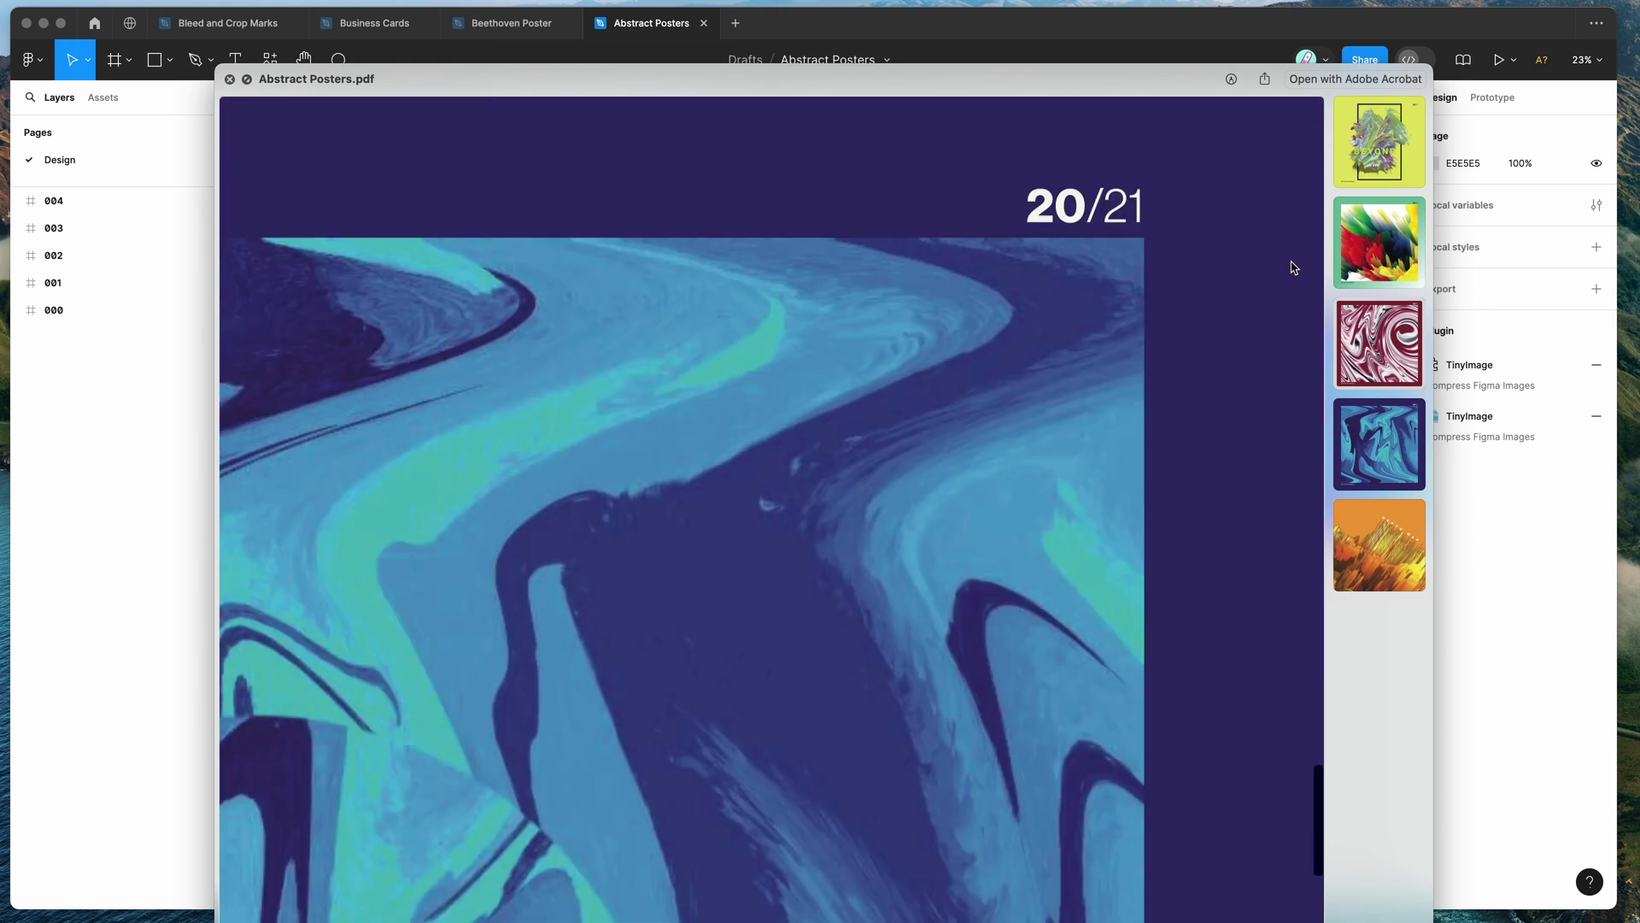
pyautogui.scroll(10, 1293, 268)
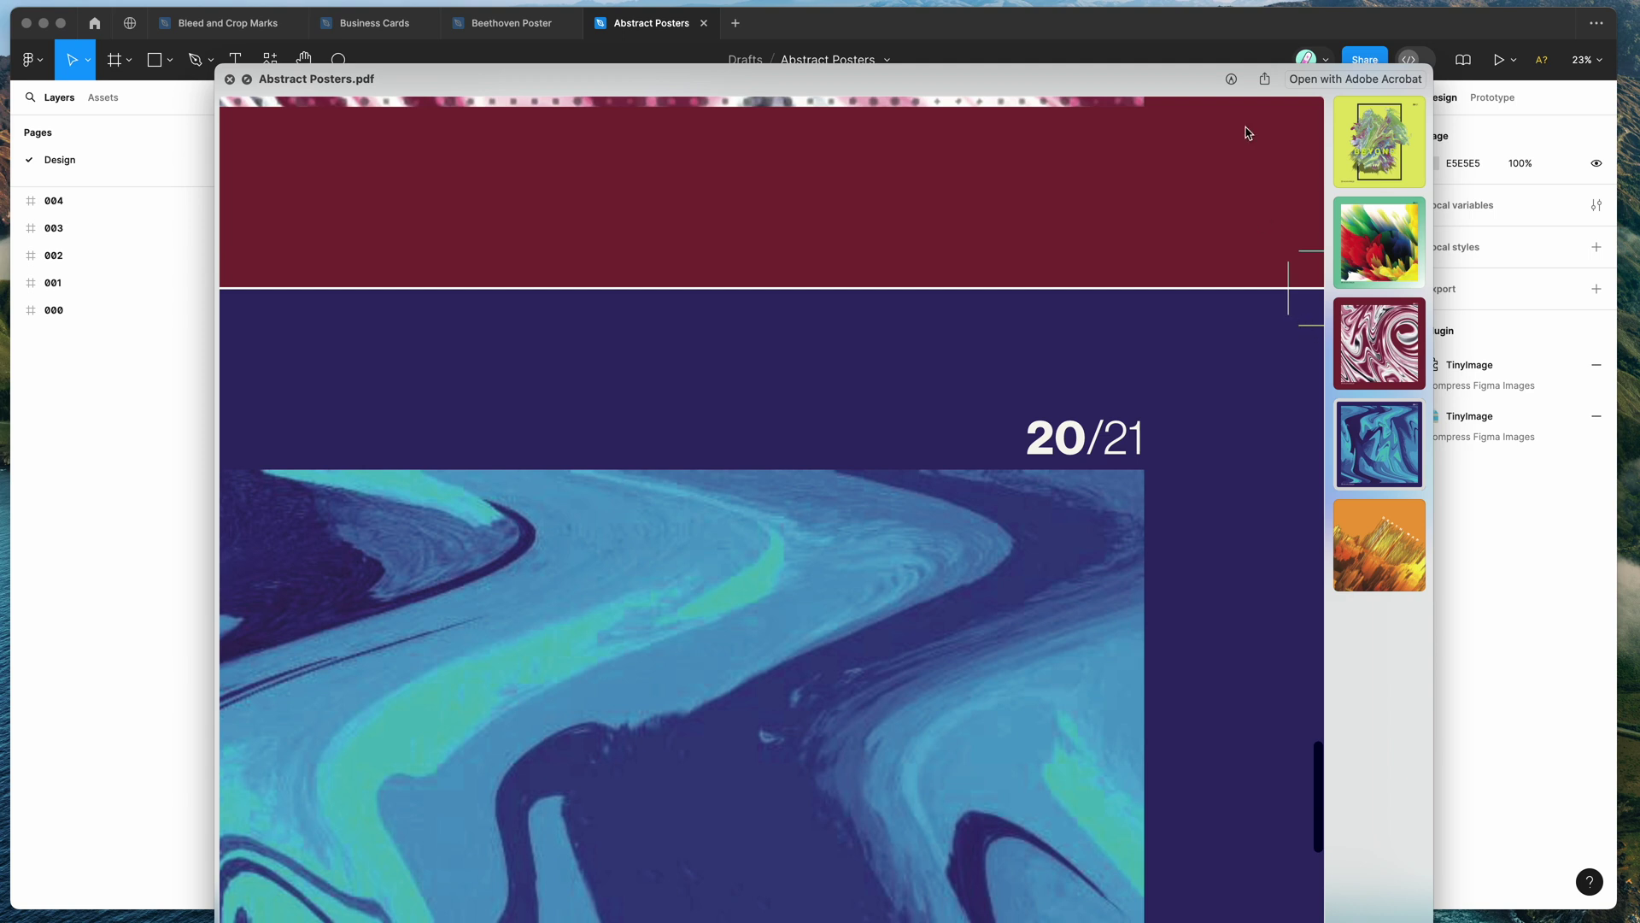
pyautogui.moveTo(1177, 89); pyautogui.dragTo(1179, 34)
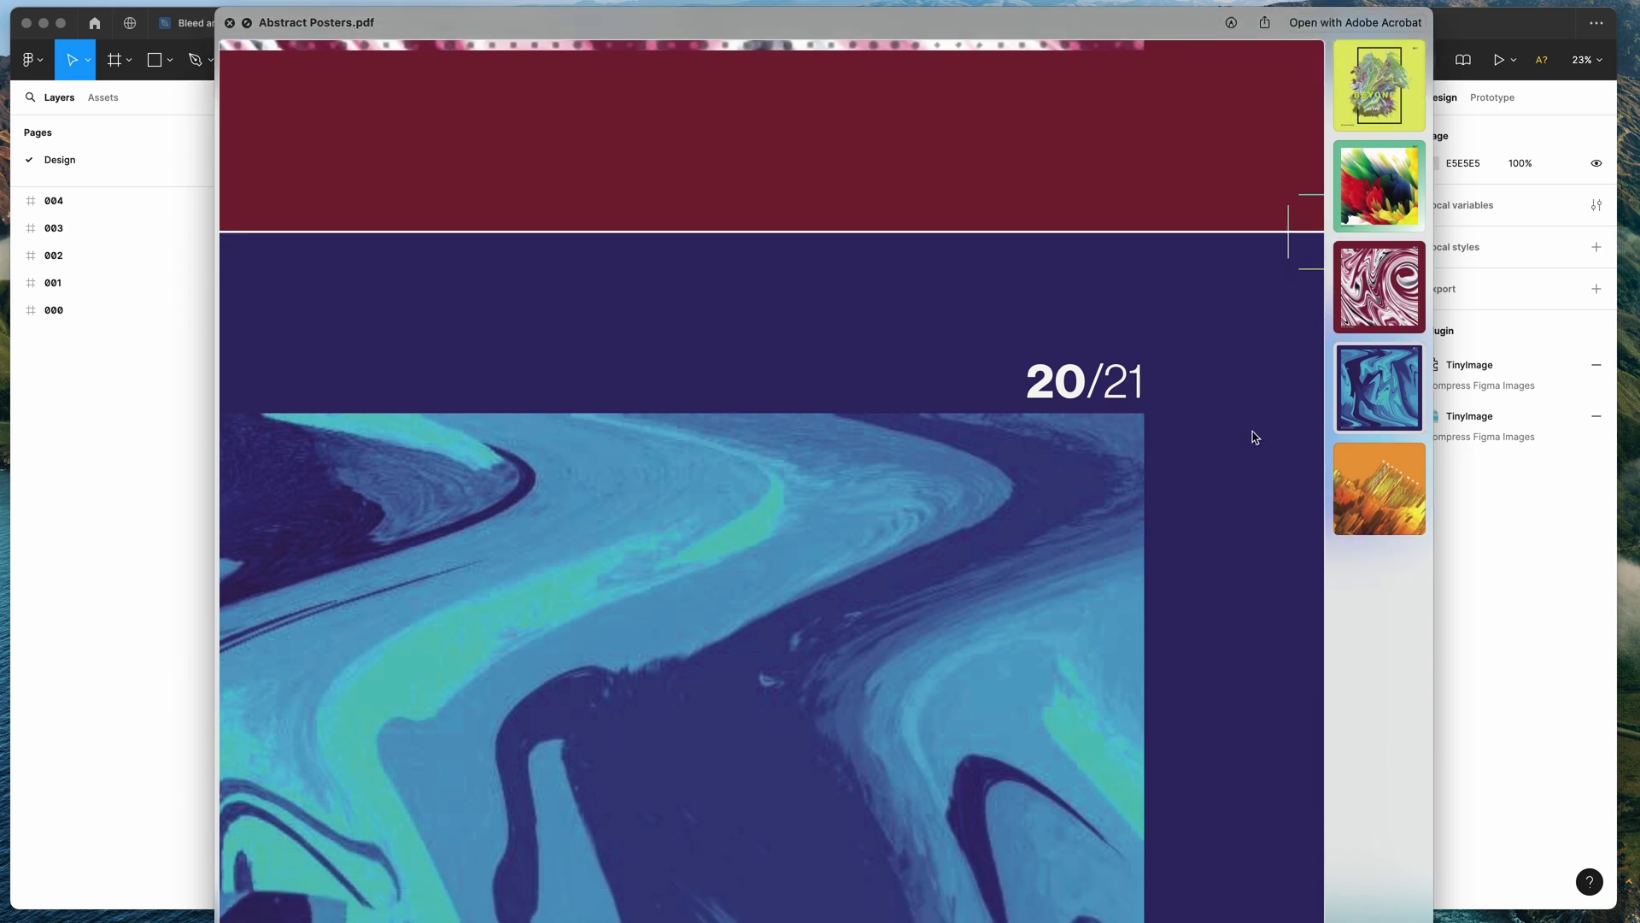
pyautogui.scroll(-10, 1253, 440)
pyautogui.scroll(-10, 1254, 438)
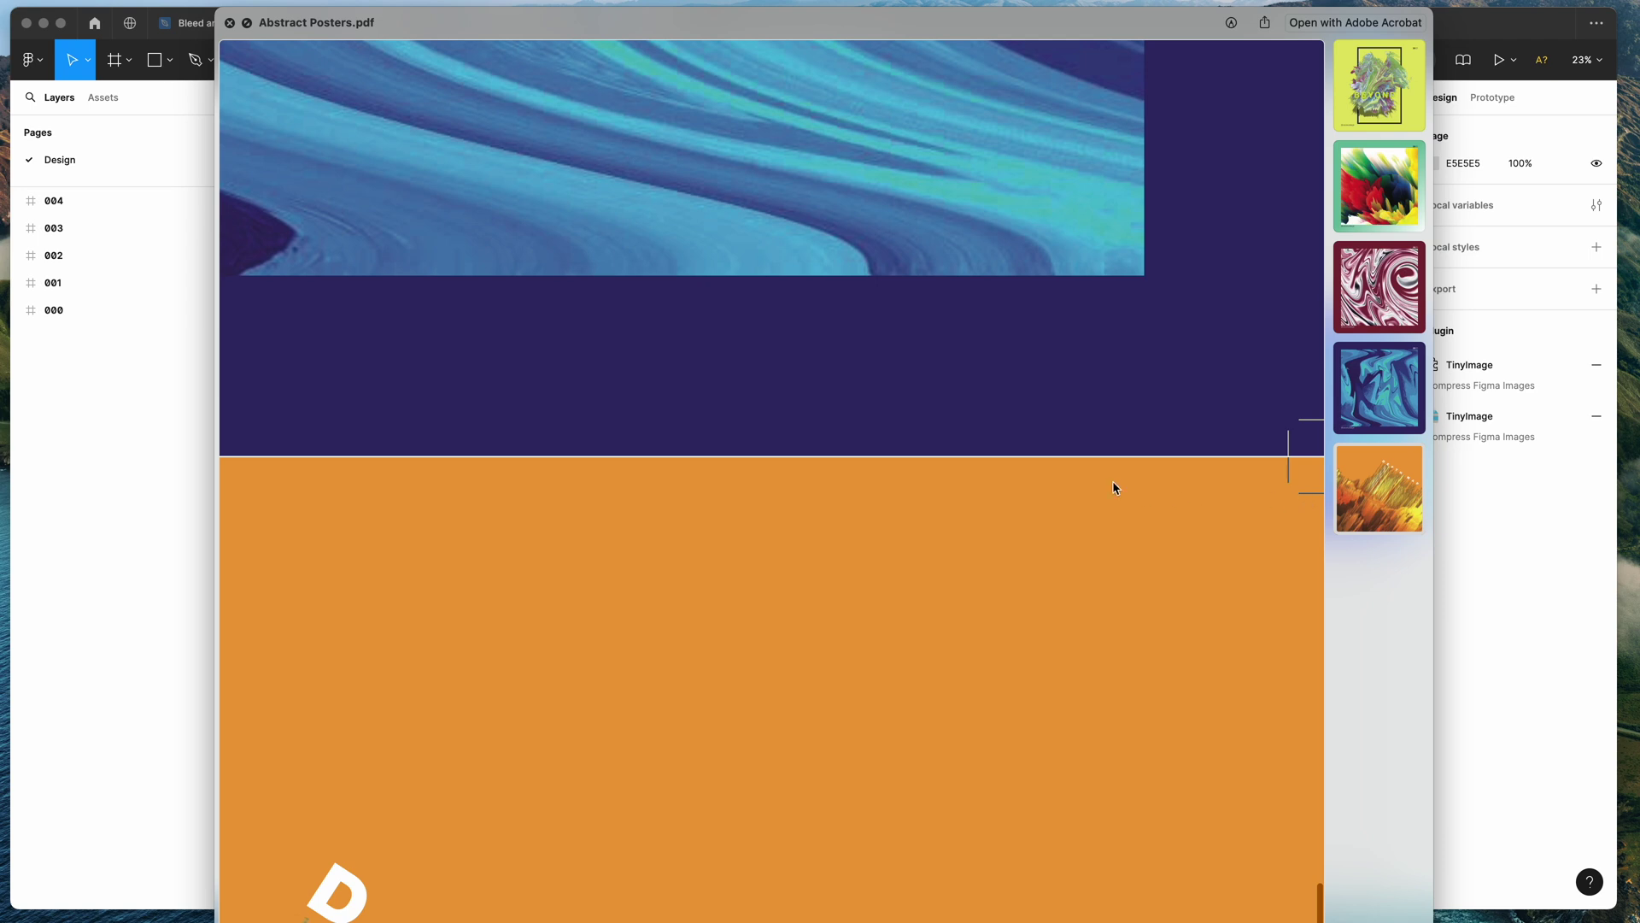
pyautogui.scroll(1, 1113, 488)
# - Jump to the blue, maroon swirl, green-yellow and BEYOND pages, then close the preview
pyautogui.click(1387, 419)
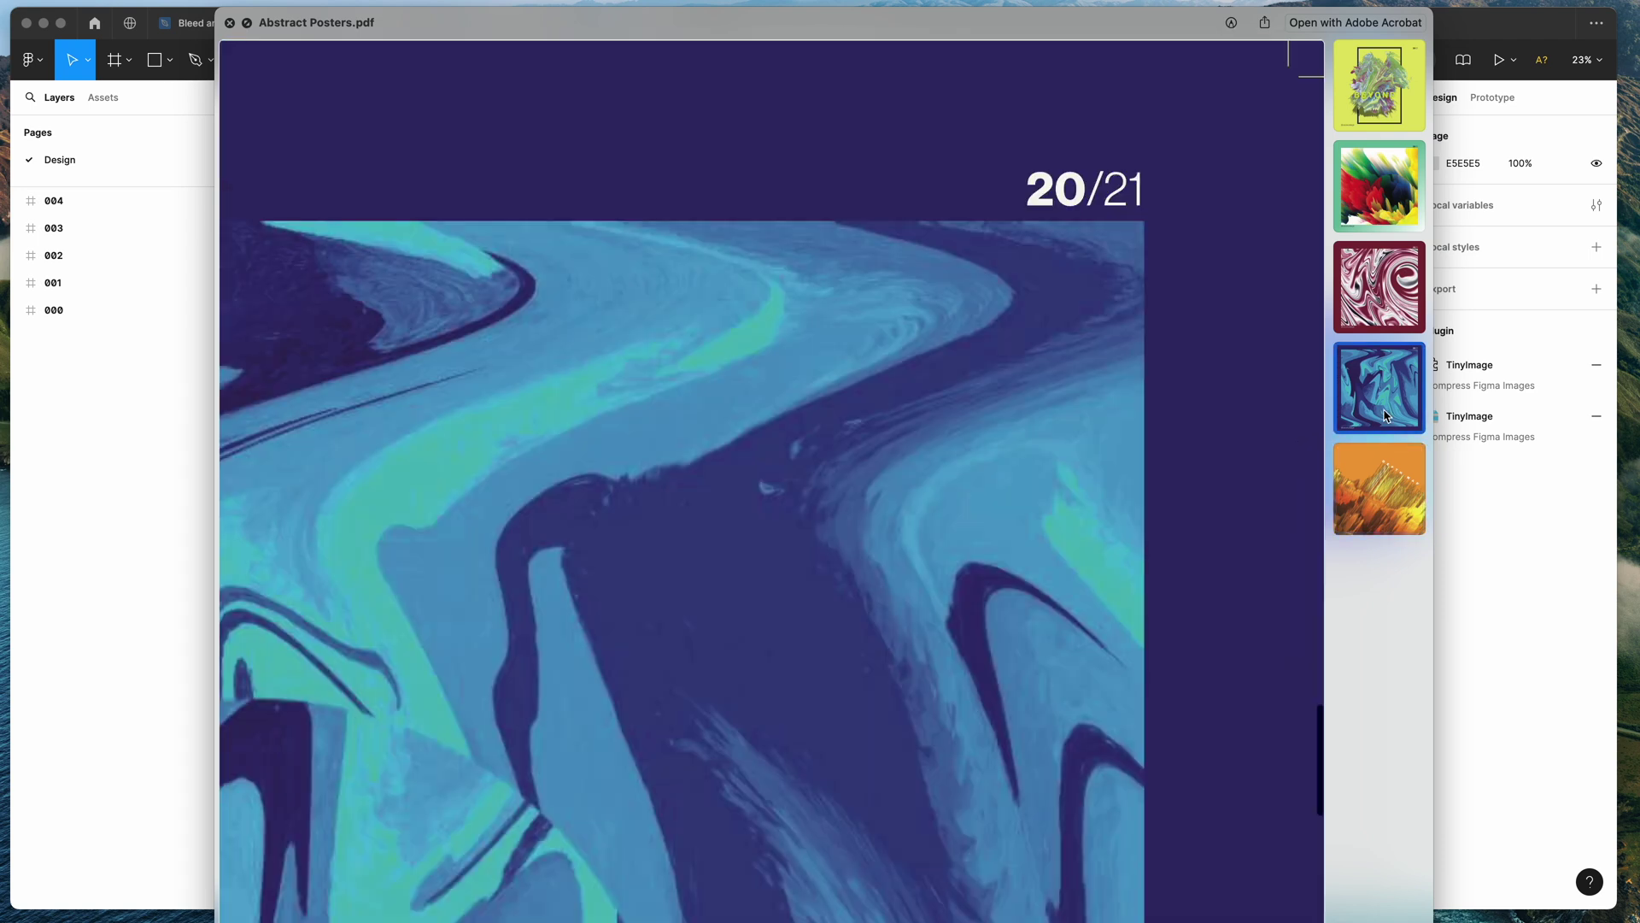
pyautogui.click(1386, 300)
pyautogui.click(1382, 198)
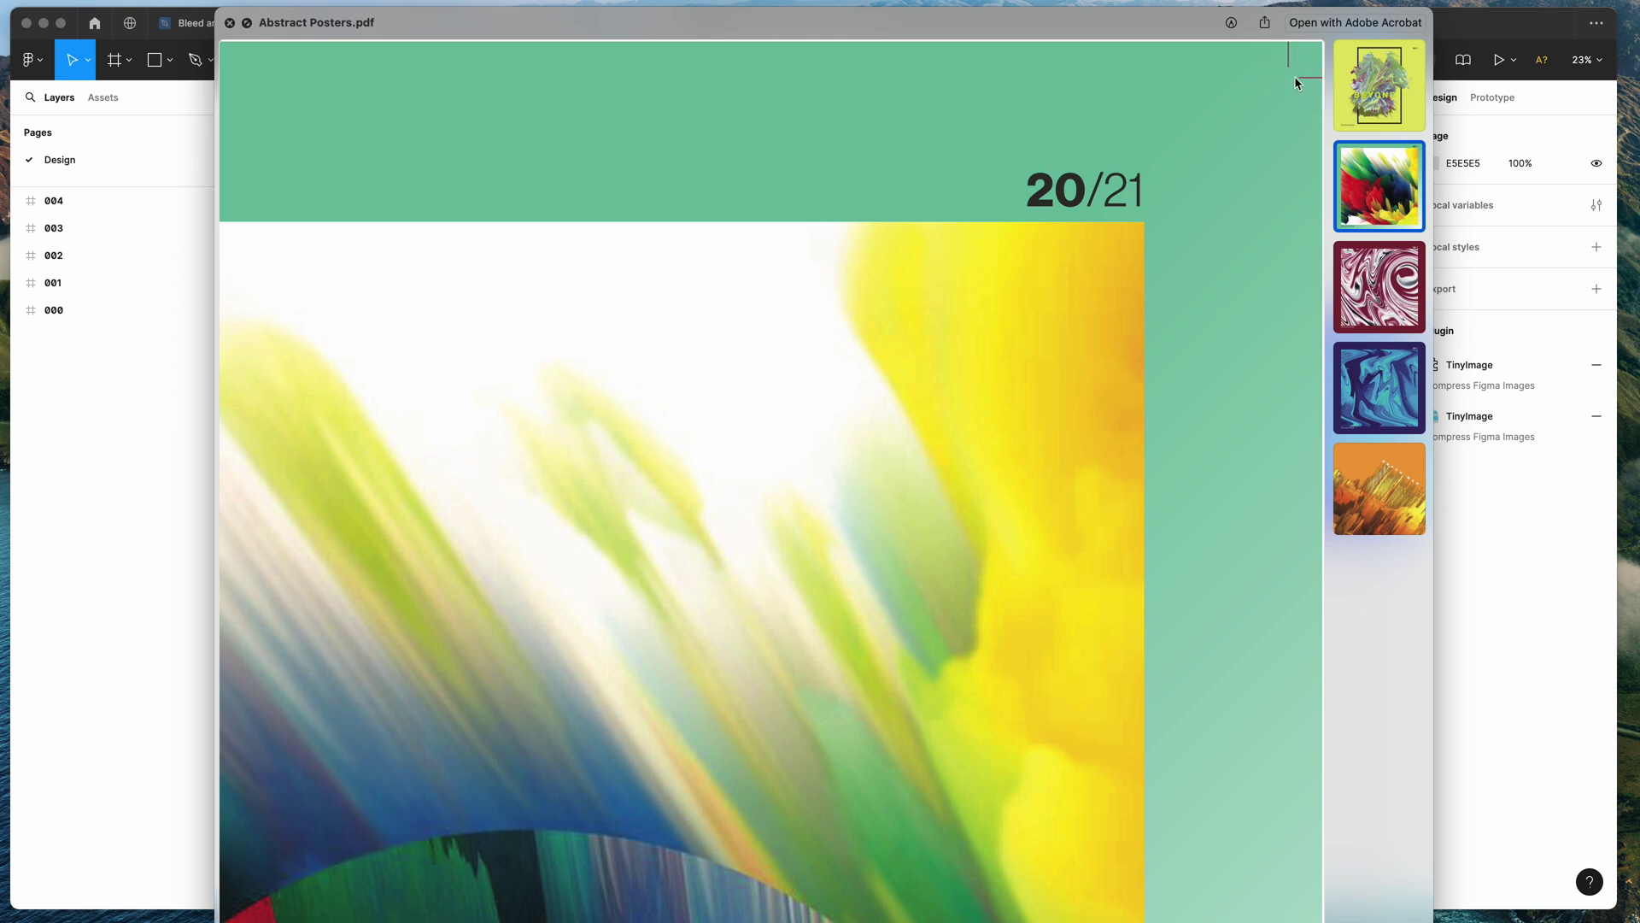
pyautogui.click(1349, 119)
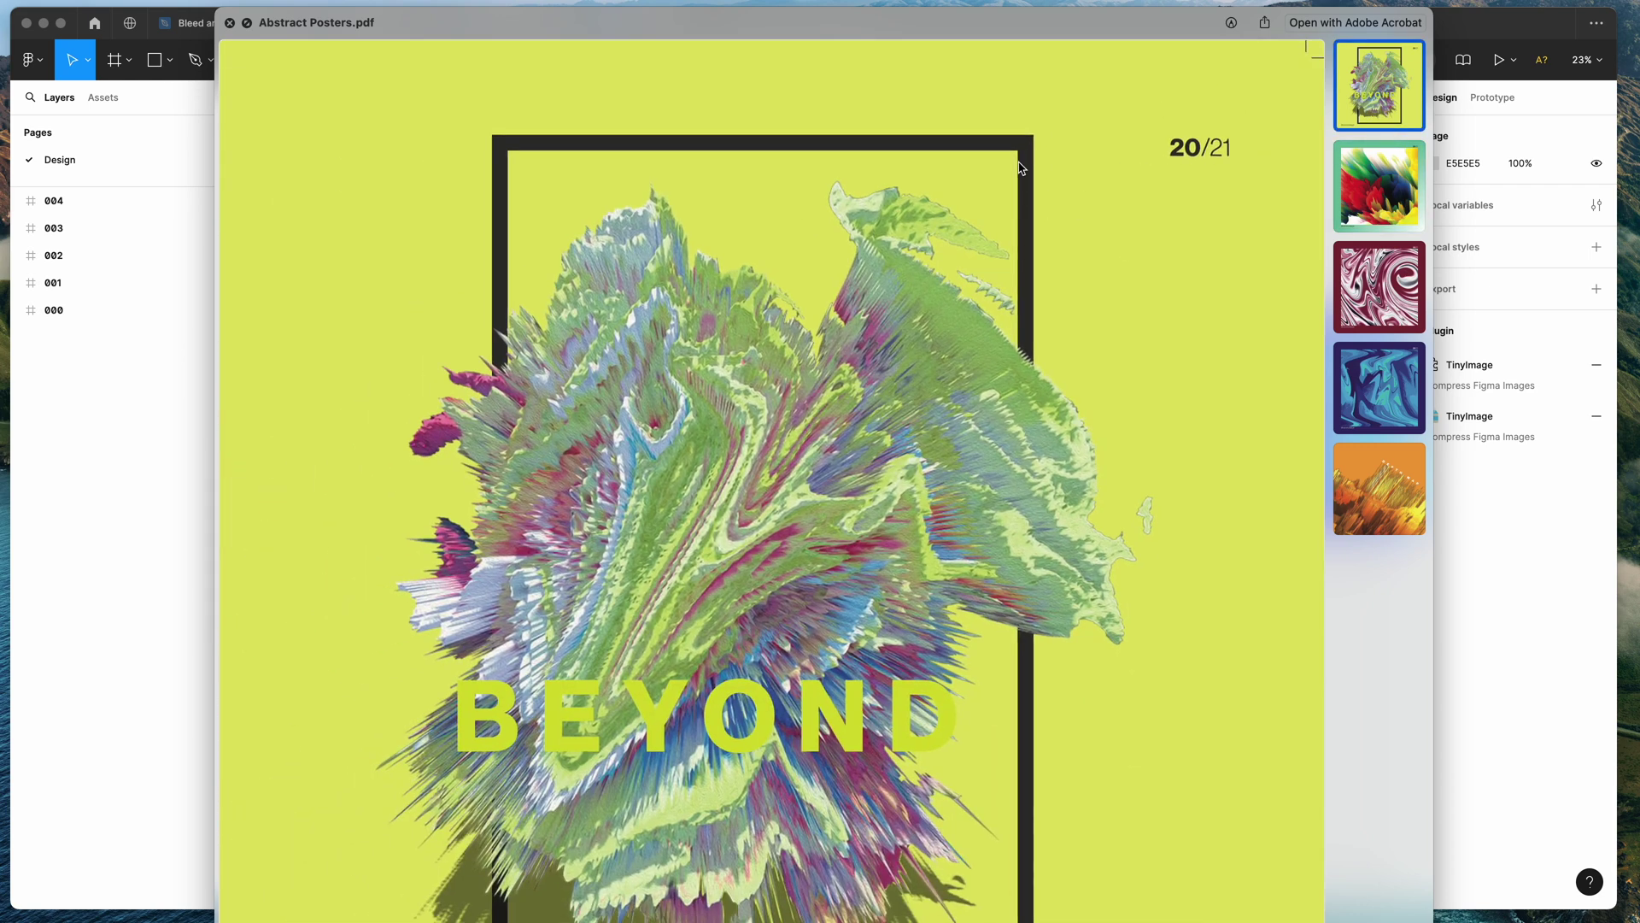
pyautogui.moveTo(868, 41); pyautogui.dragTo(935, 78)
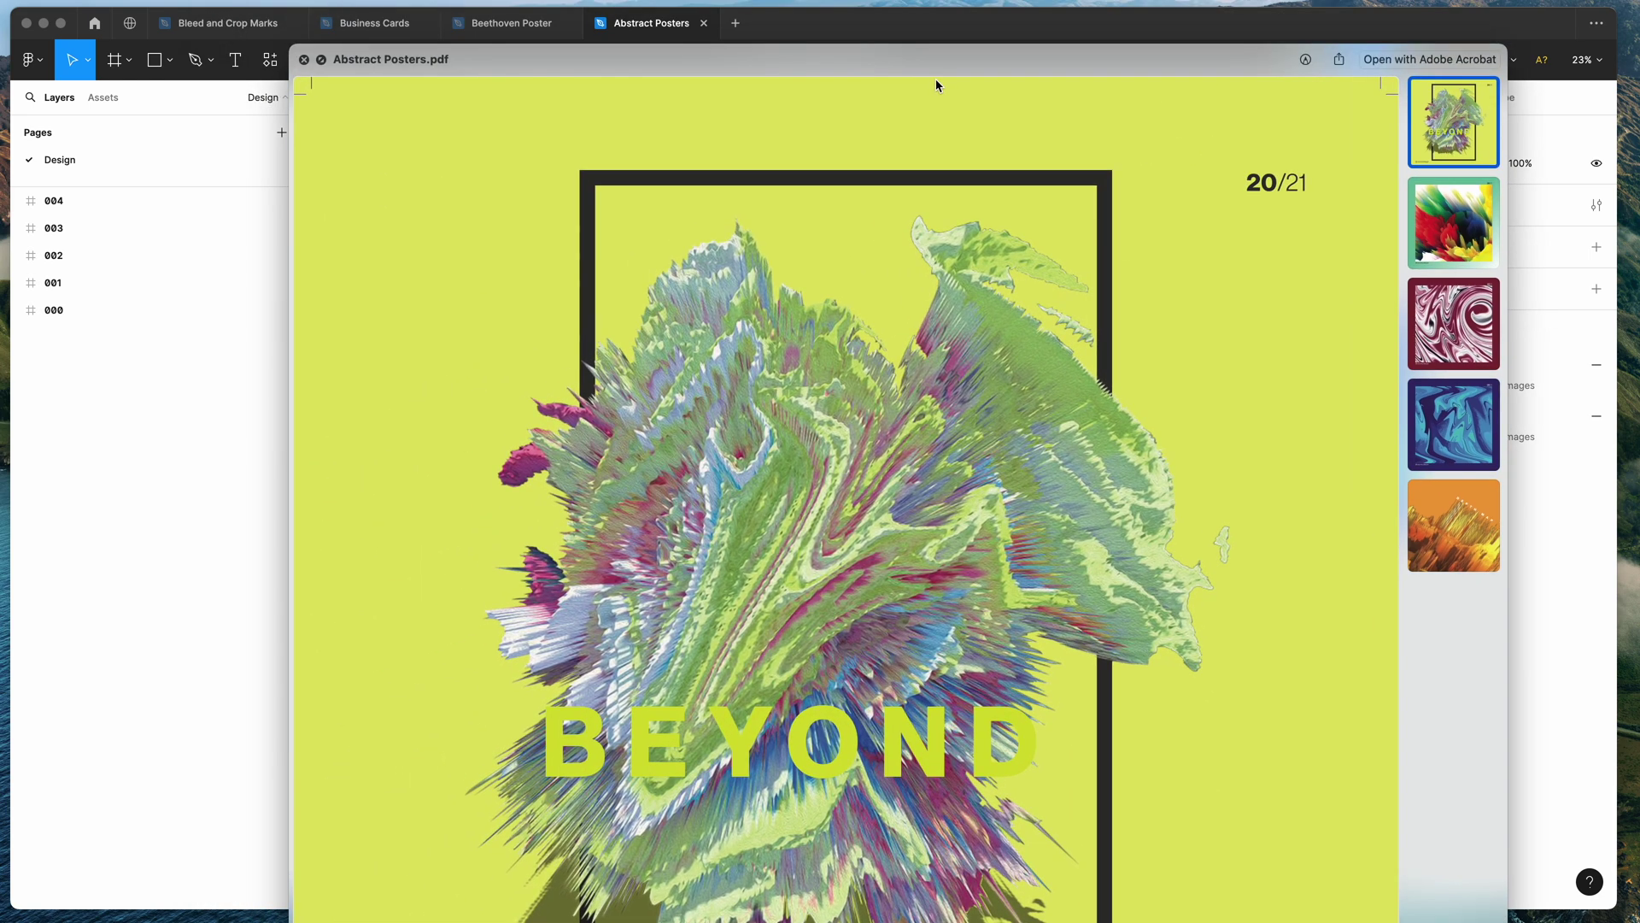
pyautogui.click(304, 60)
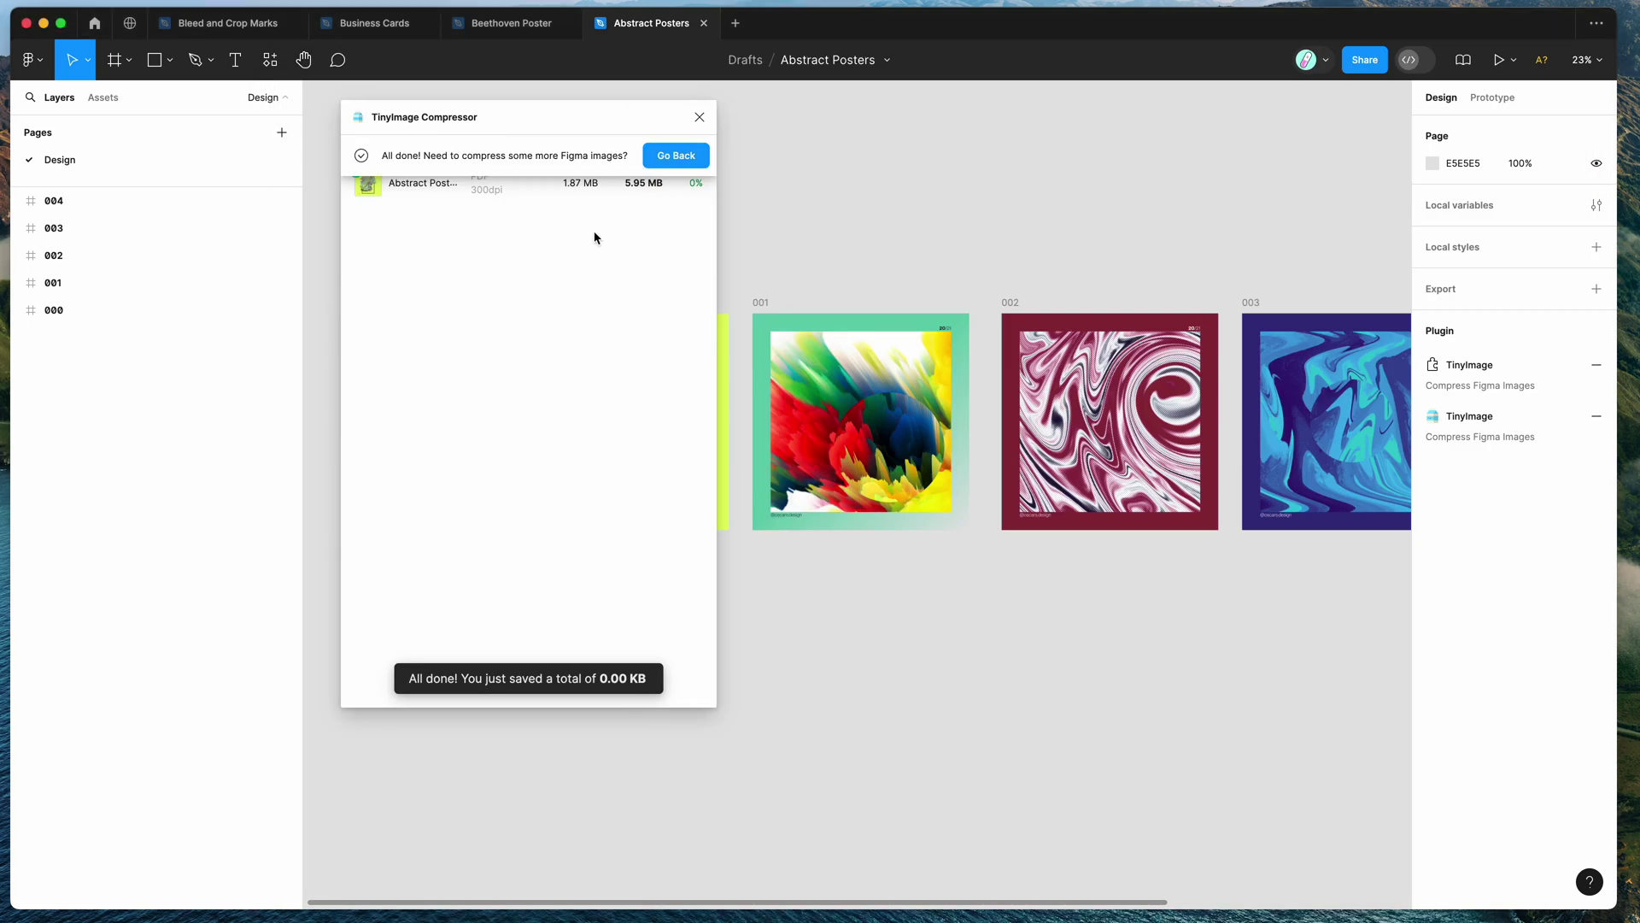
# - Return to TinyImage's main view and reopen the Create a PDF panel
pyautogui.click(665, 161)
pyautogui.moveTo(608, 118); pyautogui.dragTo(597, 119)
pyautogui.hscroll(-2, 814, 200)
pyautogui.hscroll(2, 814, 200)
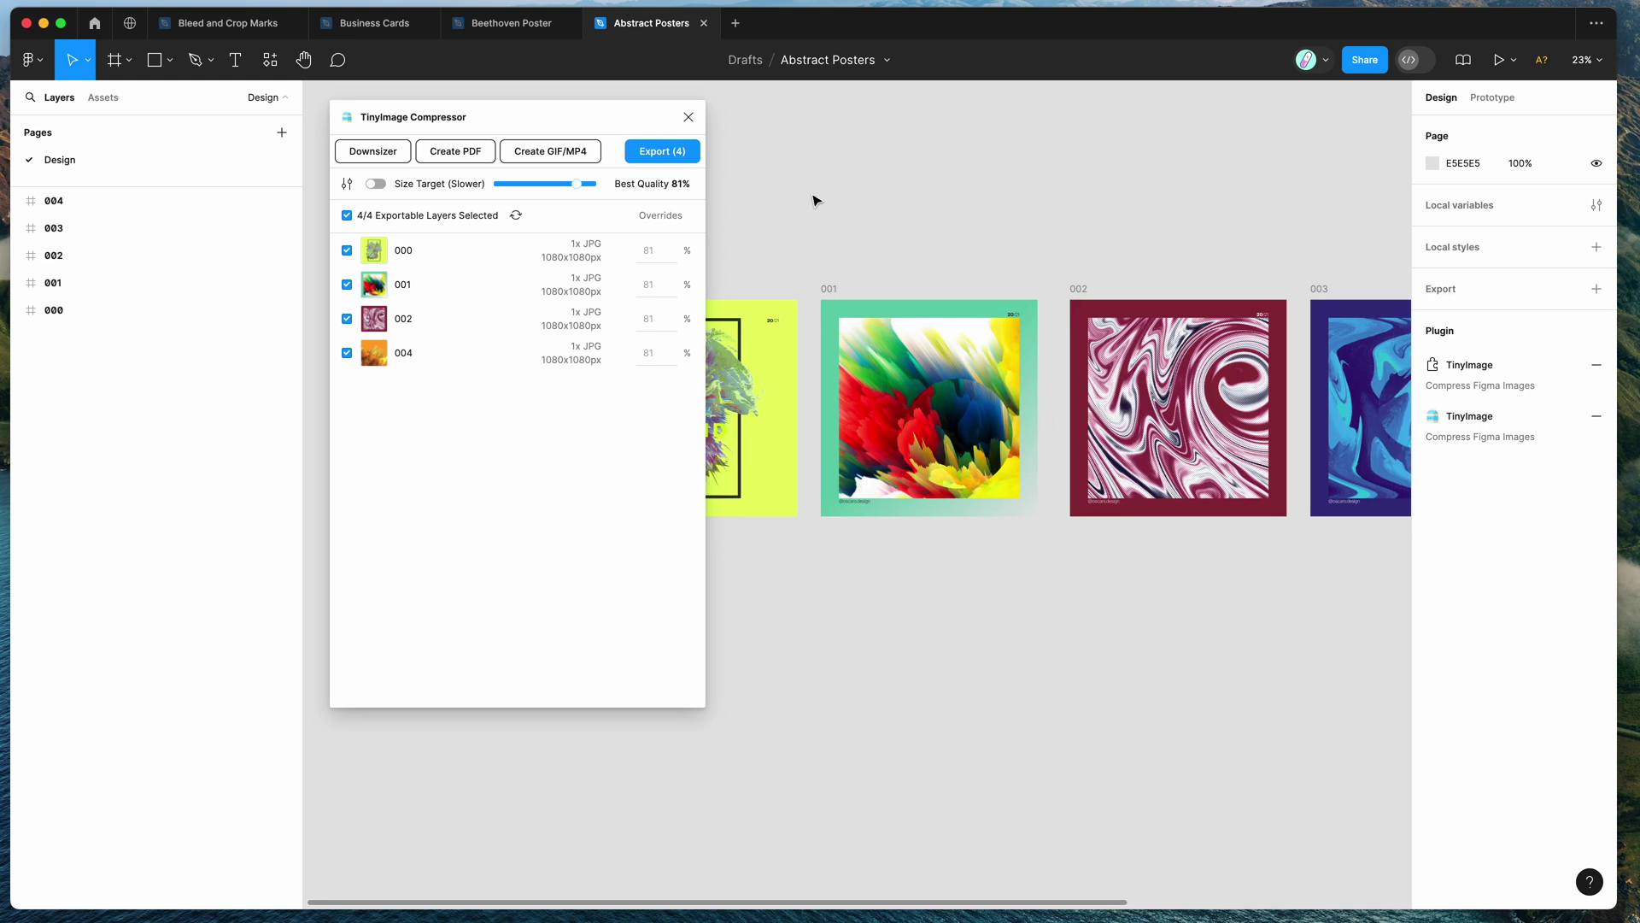
pyautogui.click(462, 156)
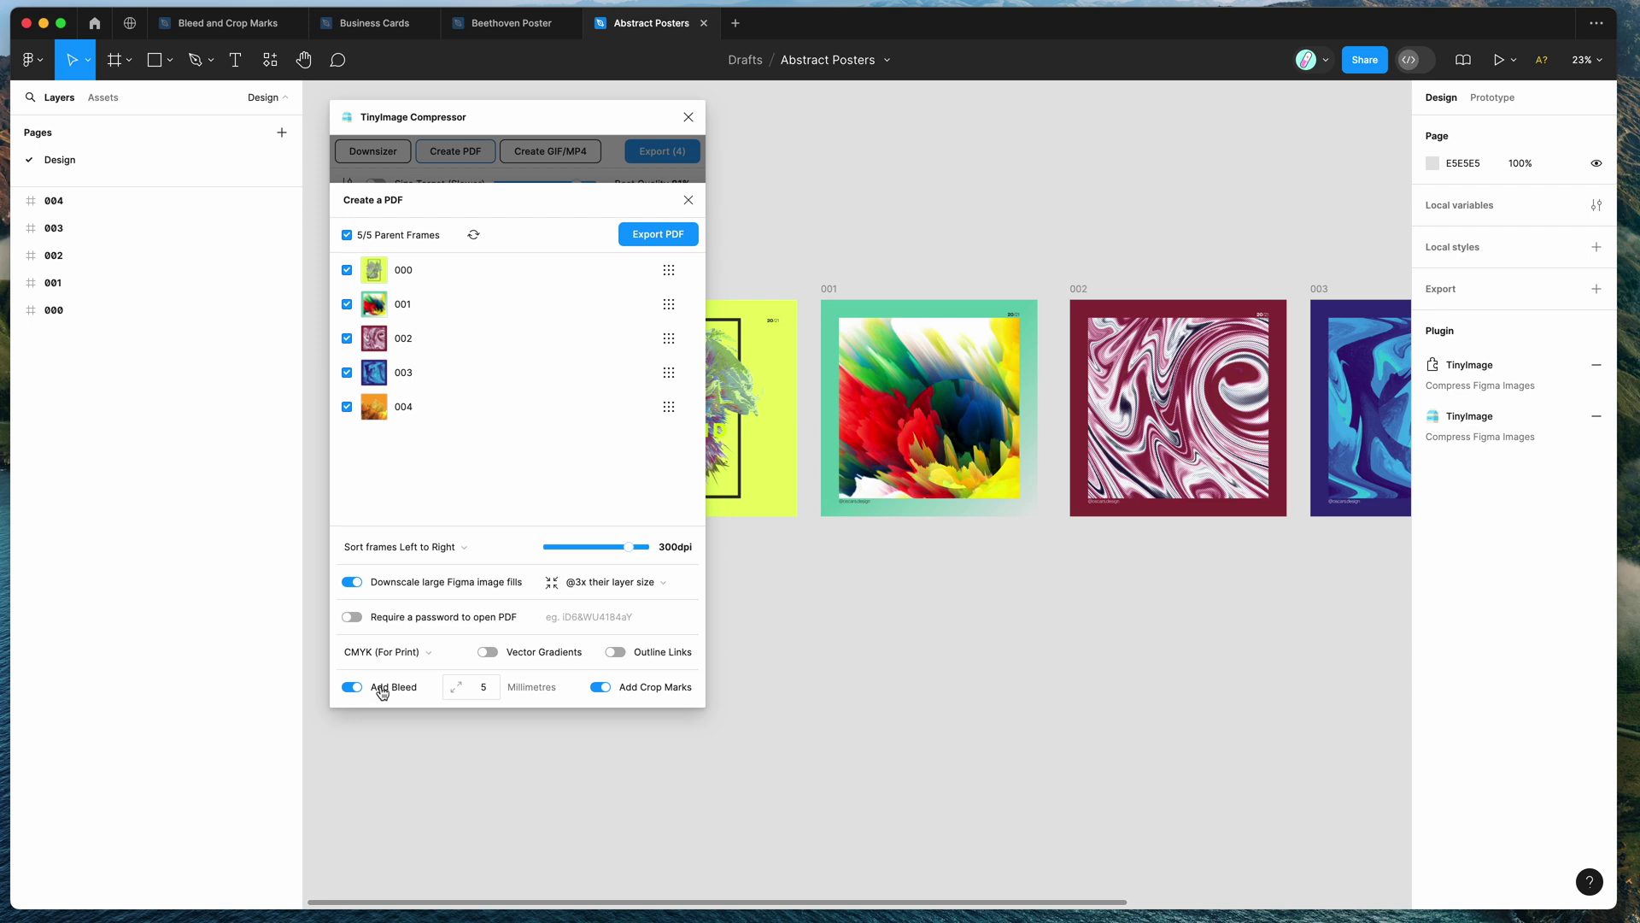
# - Change the bleed to 3 mm, keeping crop marks on and CMYK (For Print)
pyautogui.click(485, 684)
pyautogui.moveTo(492, 689); pyautogui.dragTo(455, 689)
pyautogui.write('3')
pyautogui.moveTo(487, 686); pyautogui.dragTo(471, 687)
pyautogui.click(486, 688)
pyautogui.click(613, 691)
pyautogui.click(646, 690)
pyautogui.click(401, 652)
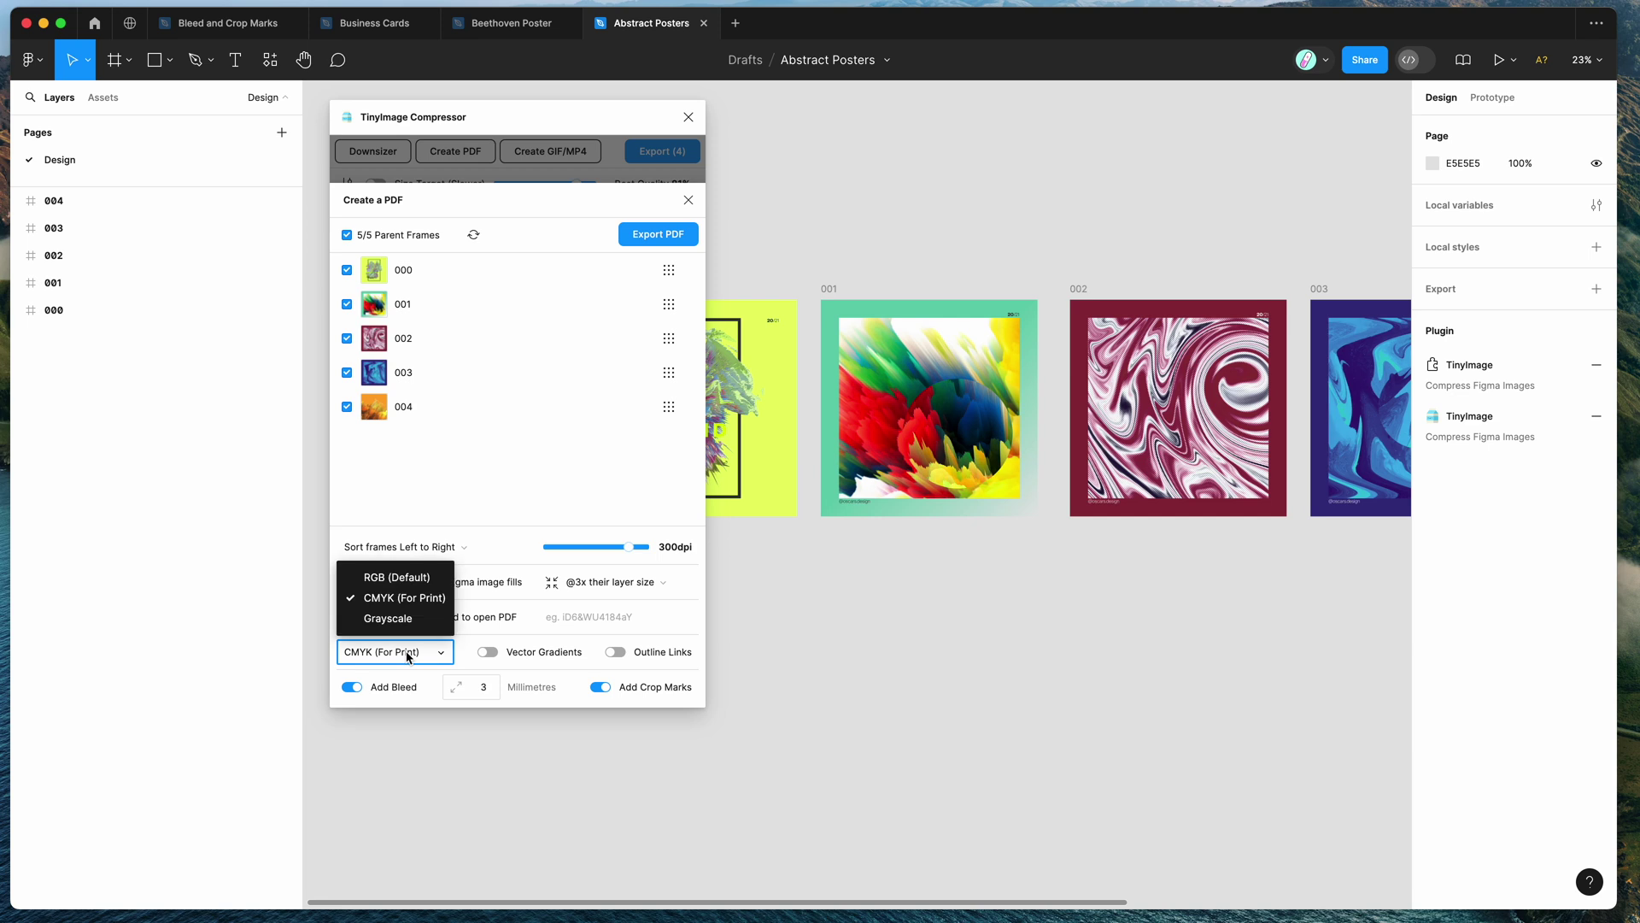
pyautogui.click(381, 604)
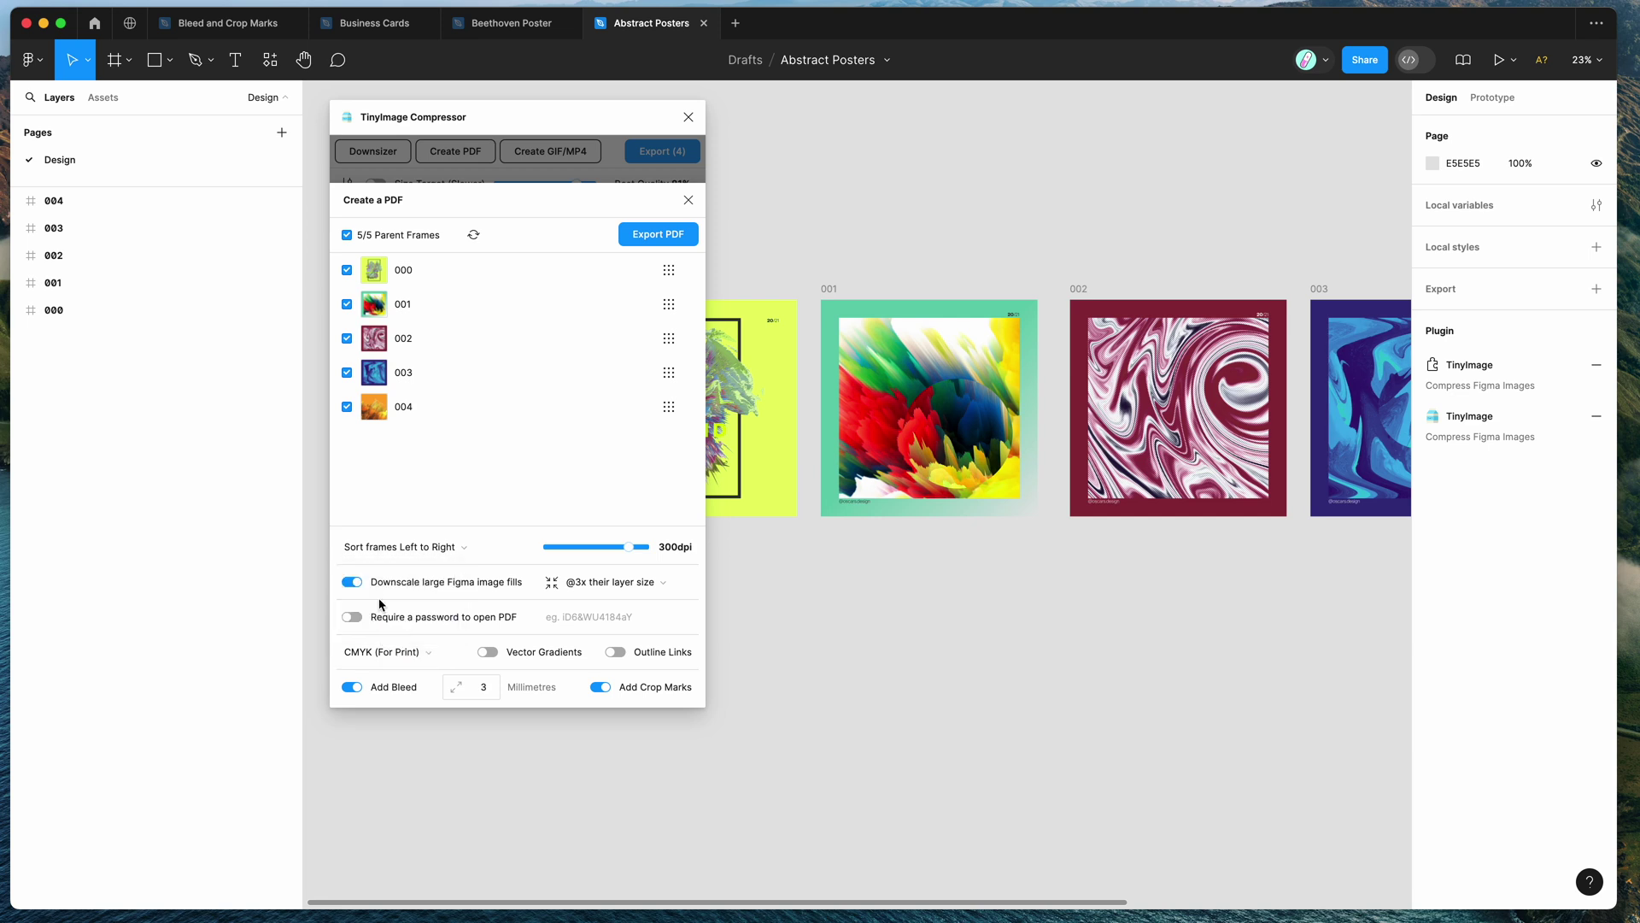